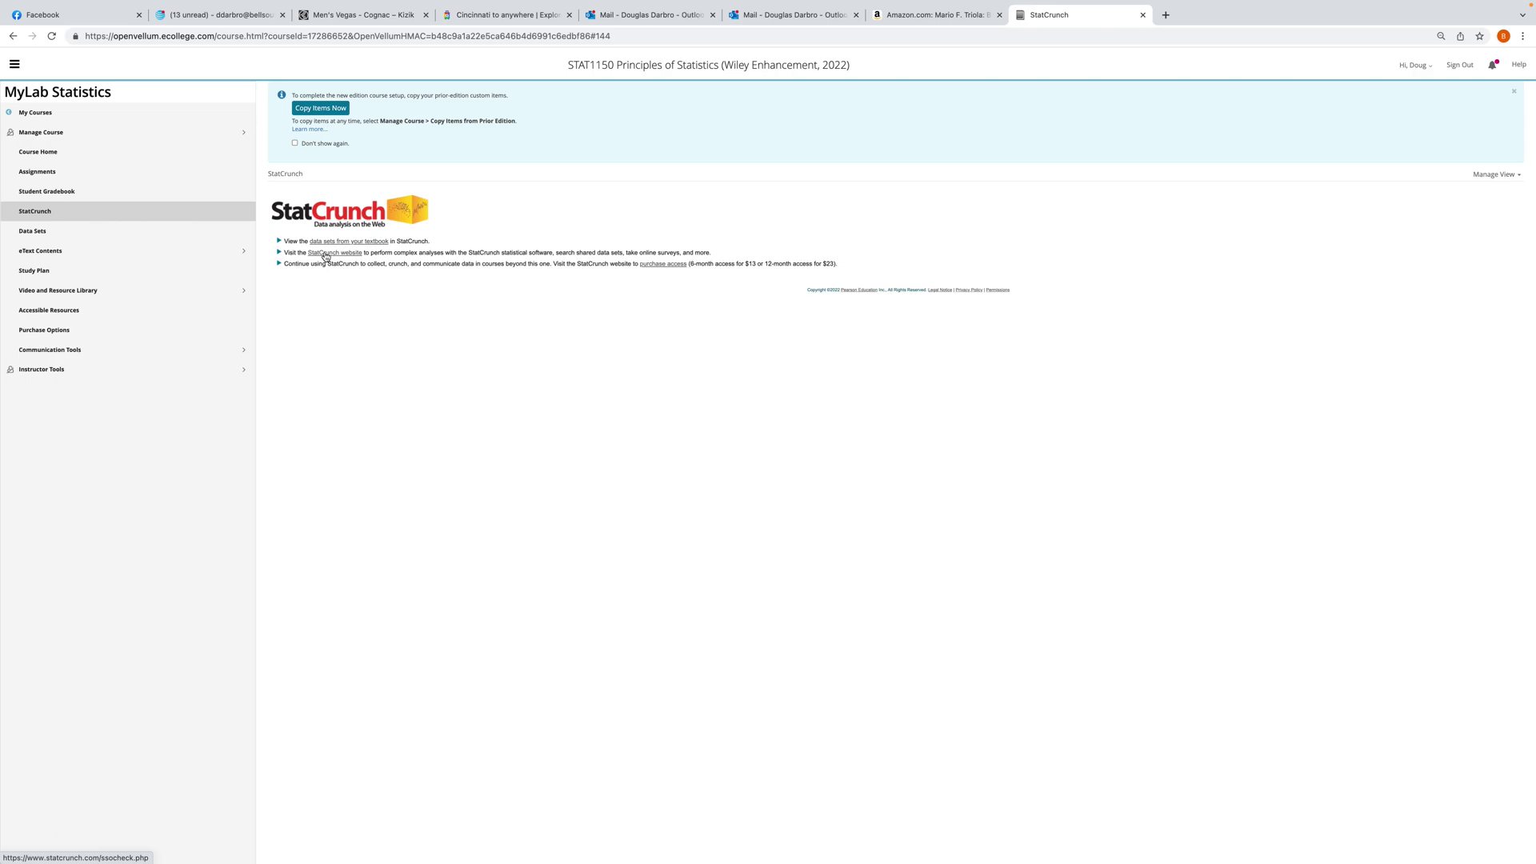
Launch statcrunch.com in a new browser tab from the course's StatCrunch website link.
{"action": "left_click", "coordinate": [325, 253]}
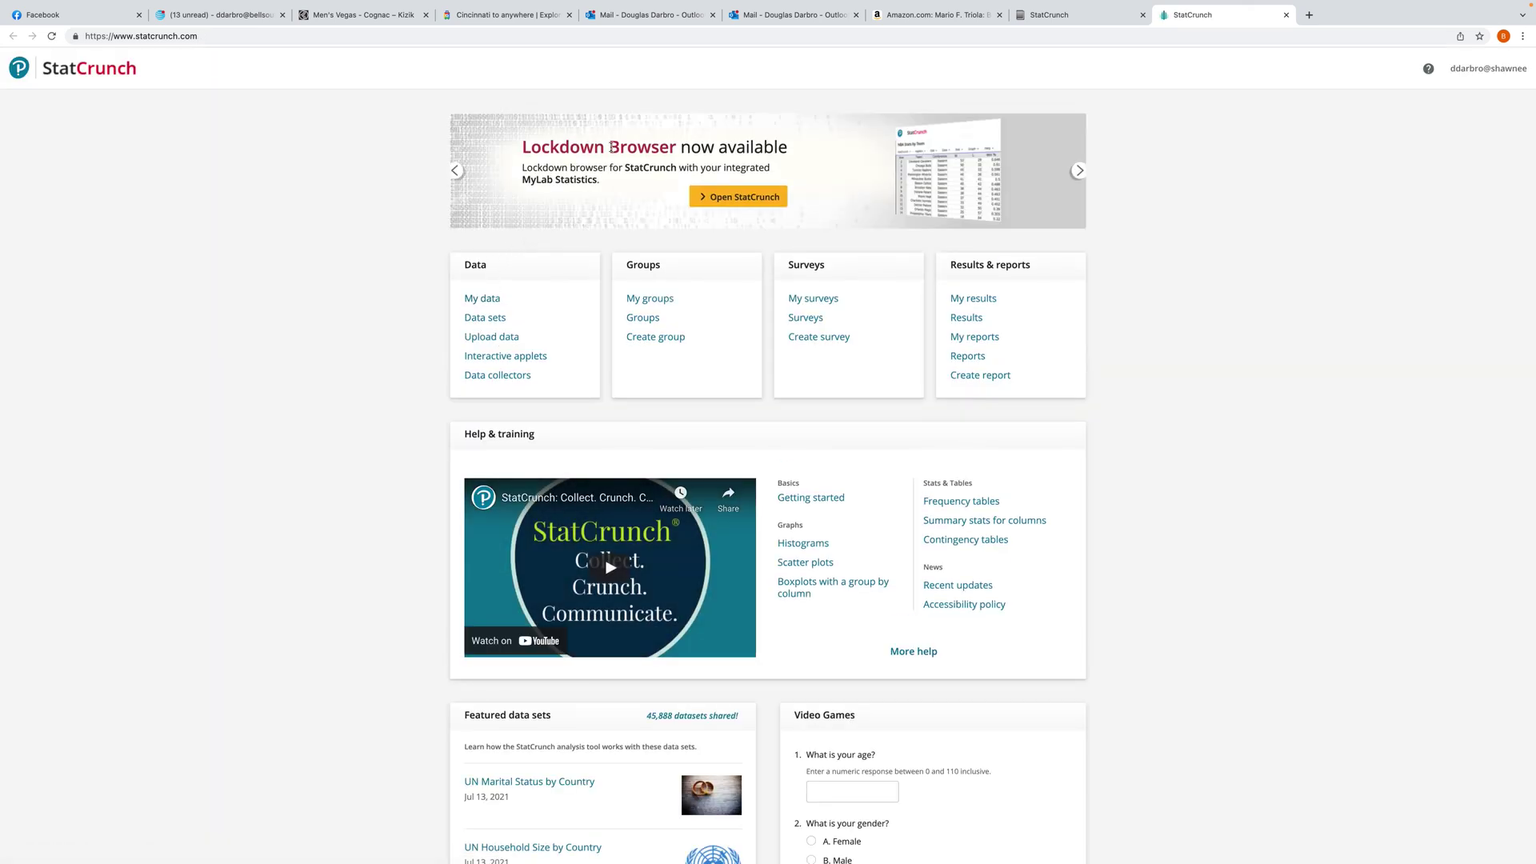
Browse to stateassessment.csv on the Desktop and upload it as a StatCrunch data set.
{"action": "left_click", "coordinate": [492, 340]}
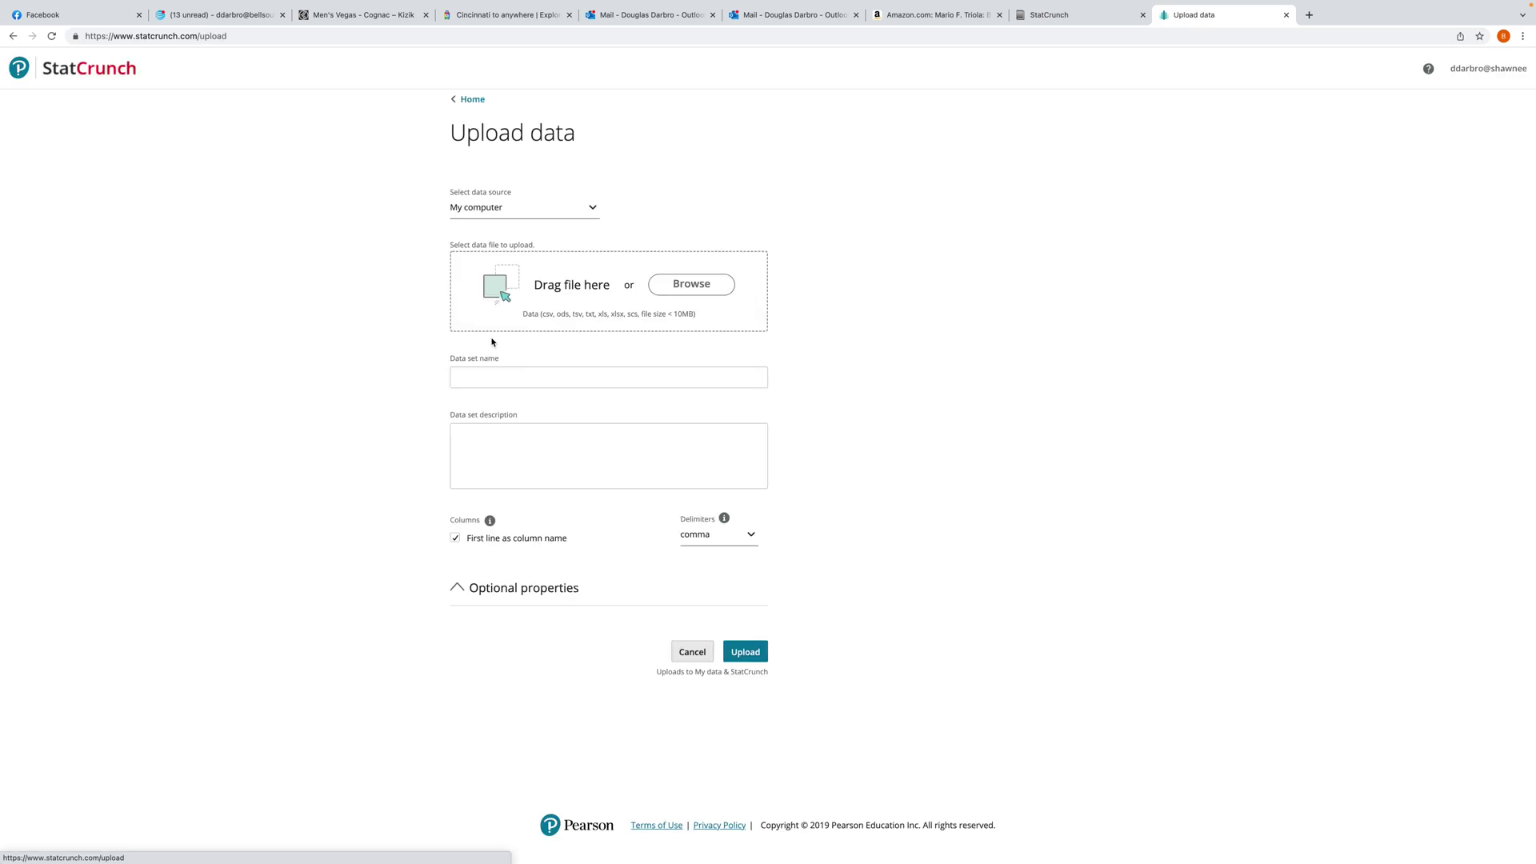
{"action": "left_click", "coordinate": [691, 284]}
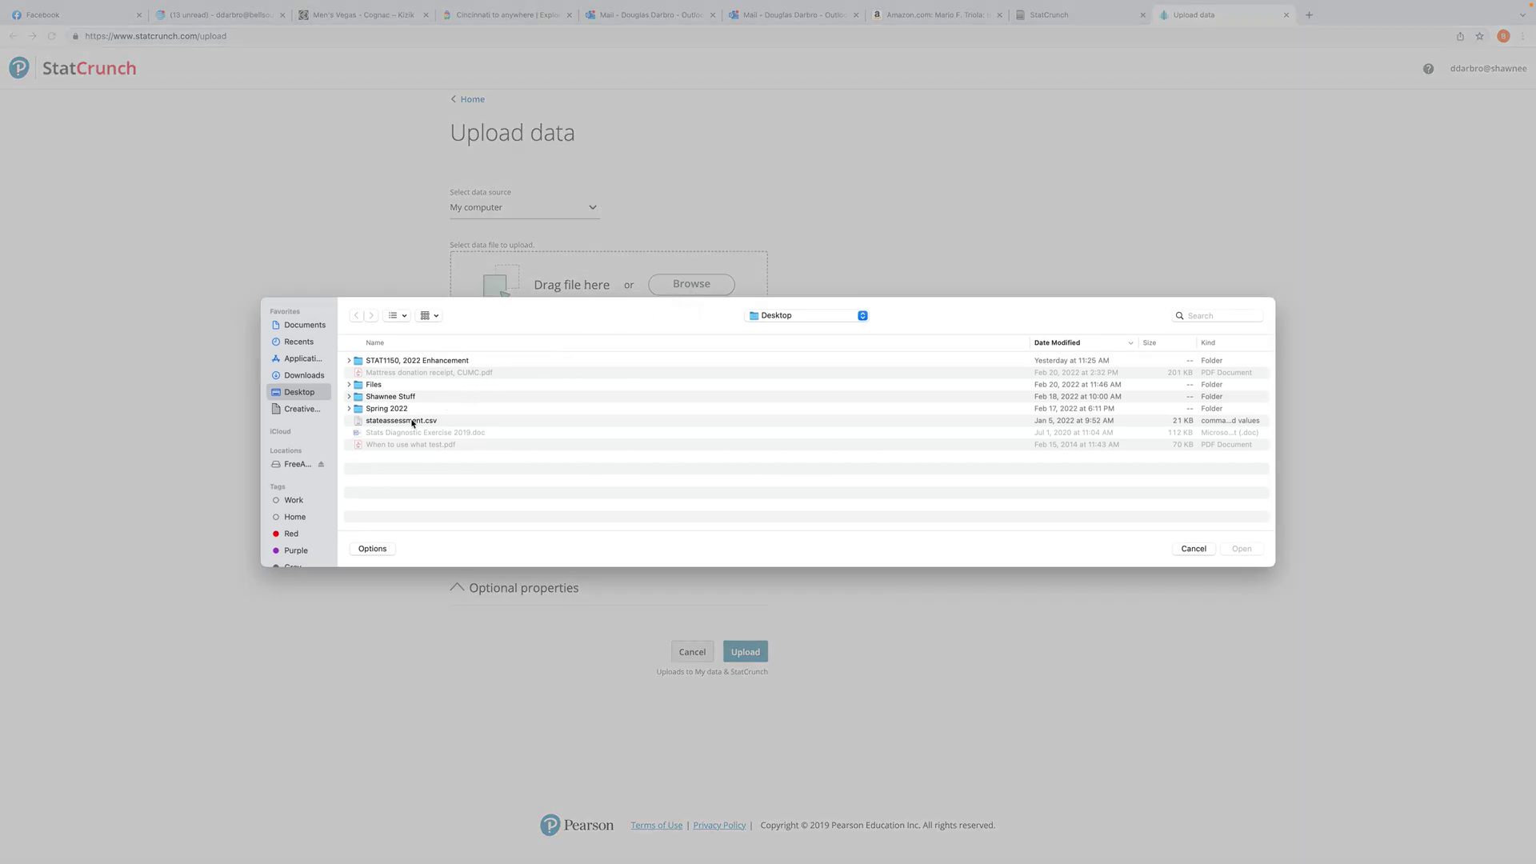
{"action": "left_click", "coordinate": [407, 421]}
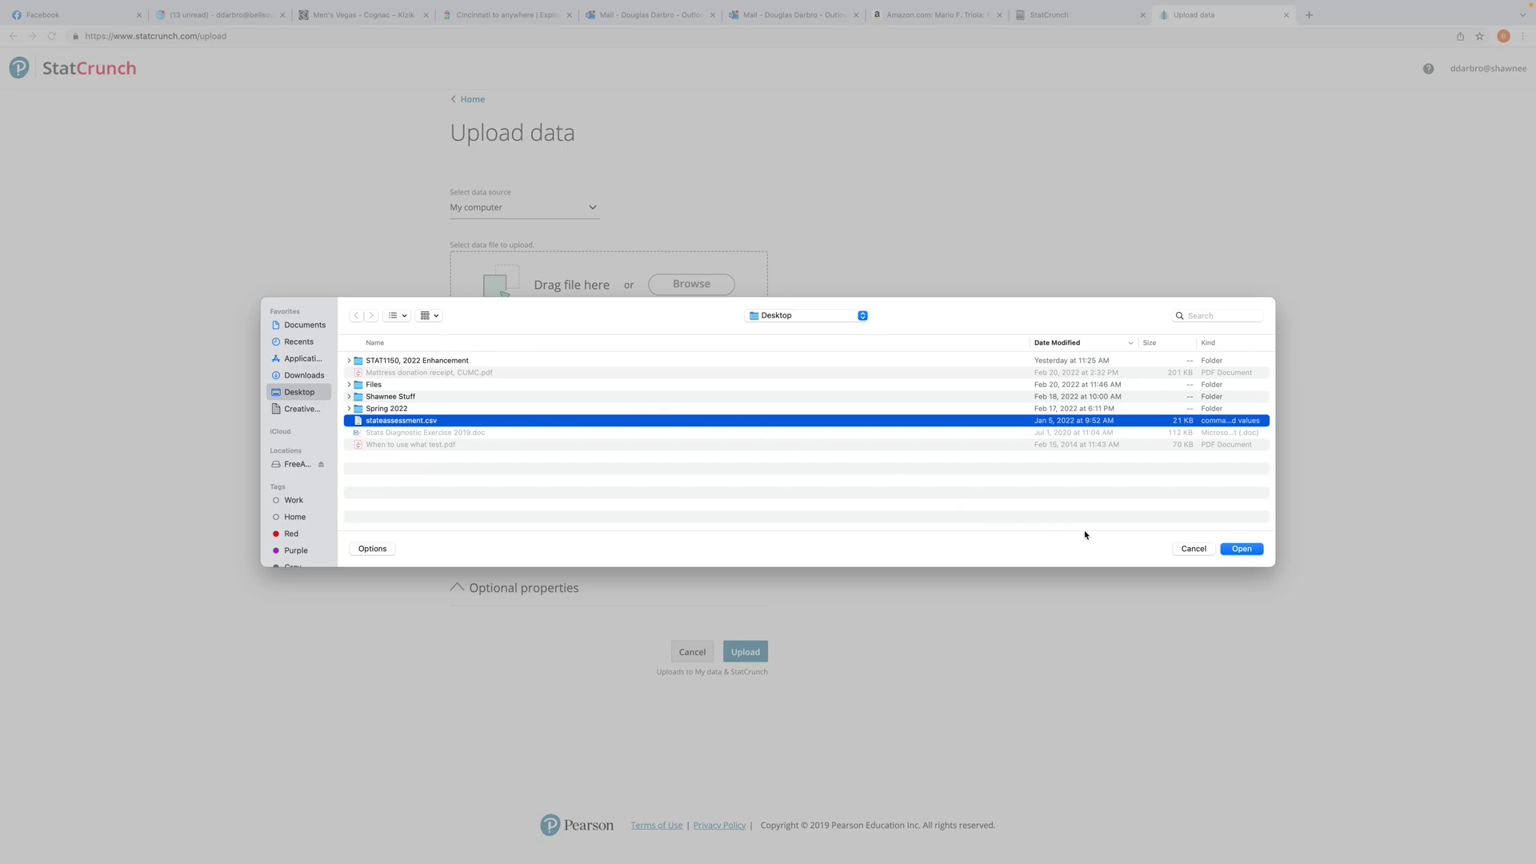
{"action": "left_click", "coordinate": [1240, 548]}
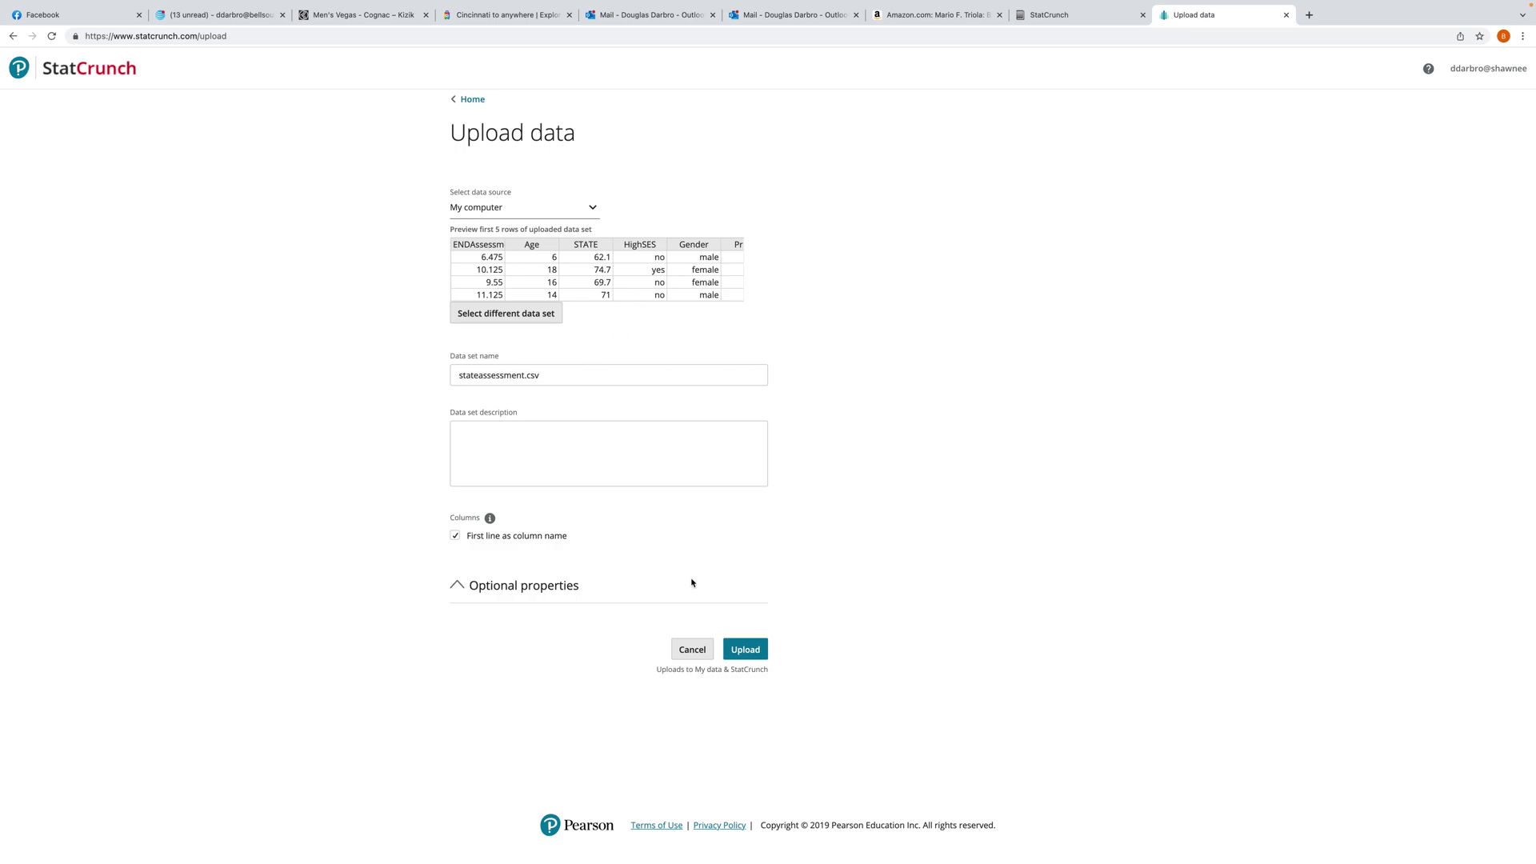
{"action": "left_click", "coordinate": [744, 651]}
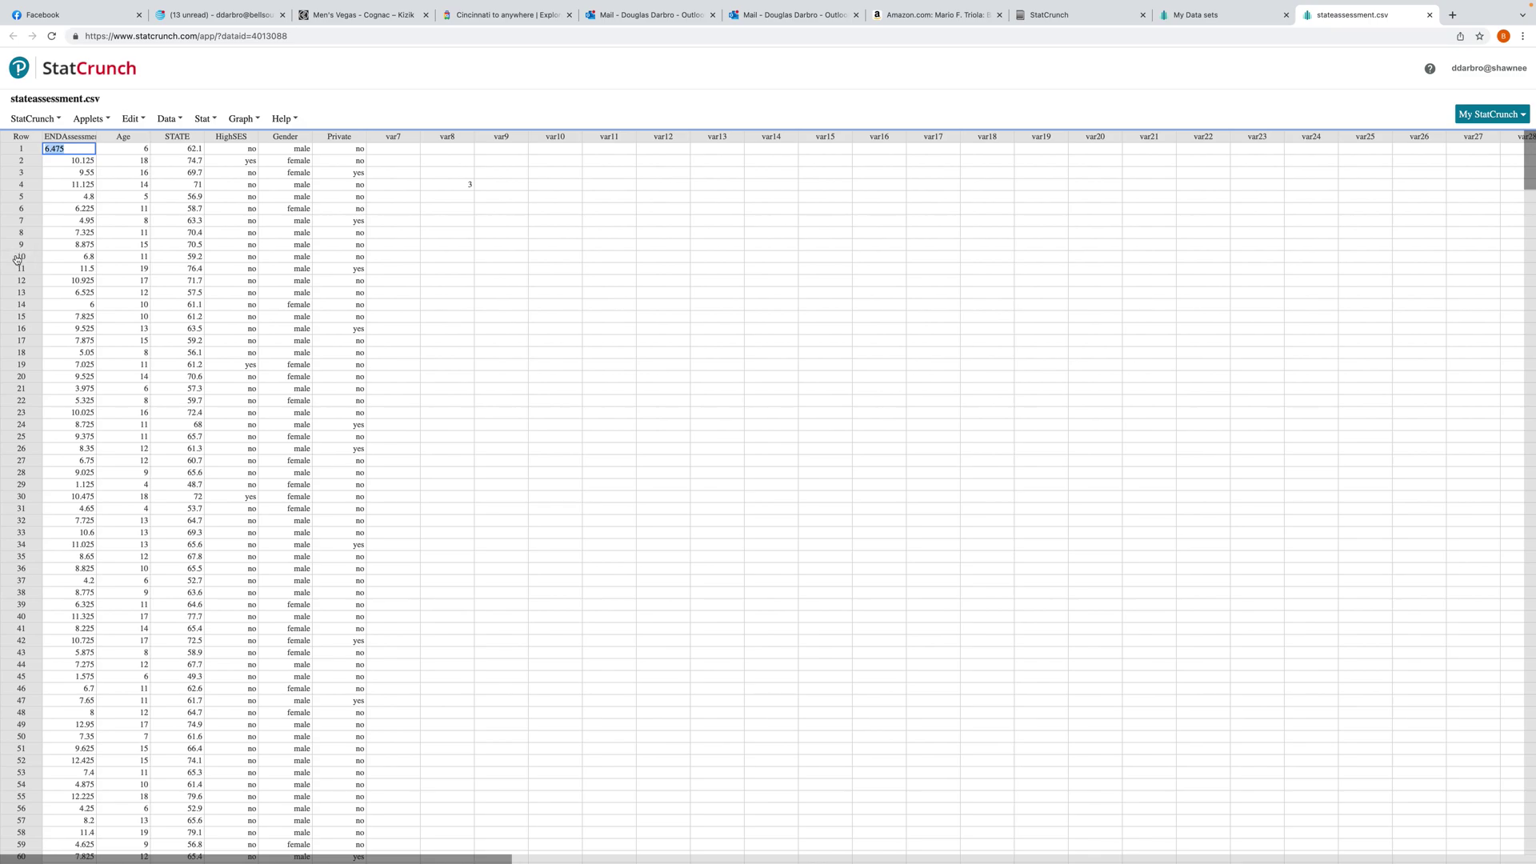
Scroll the stateassessment grid down to row 725 and back to the top.
{"action": "left_click", "coordinate": [16, 259]}
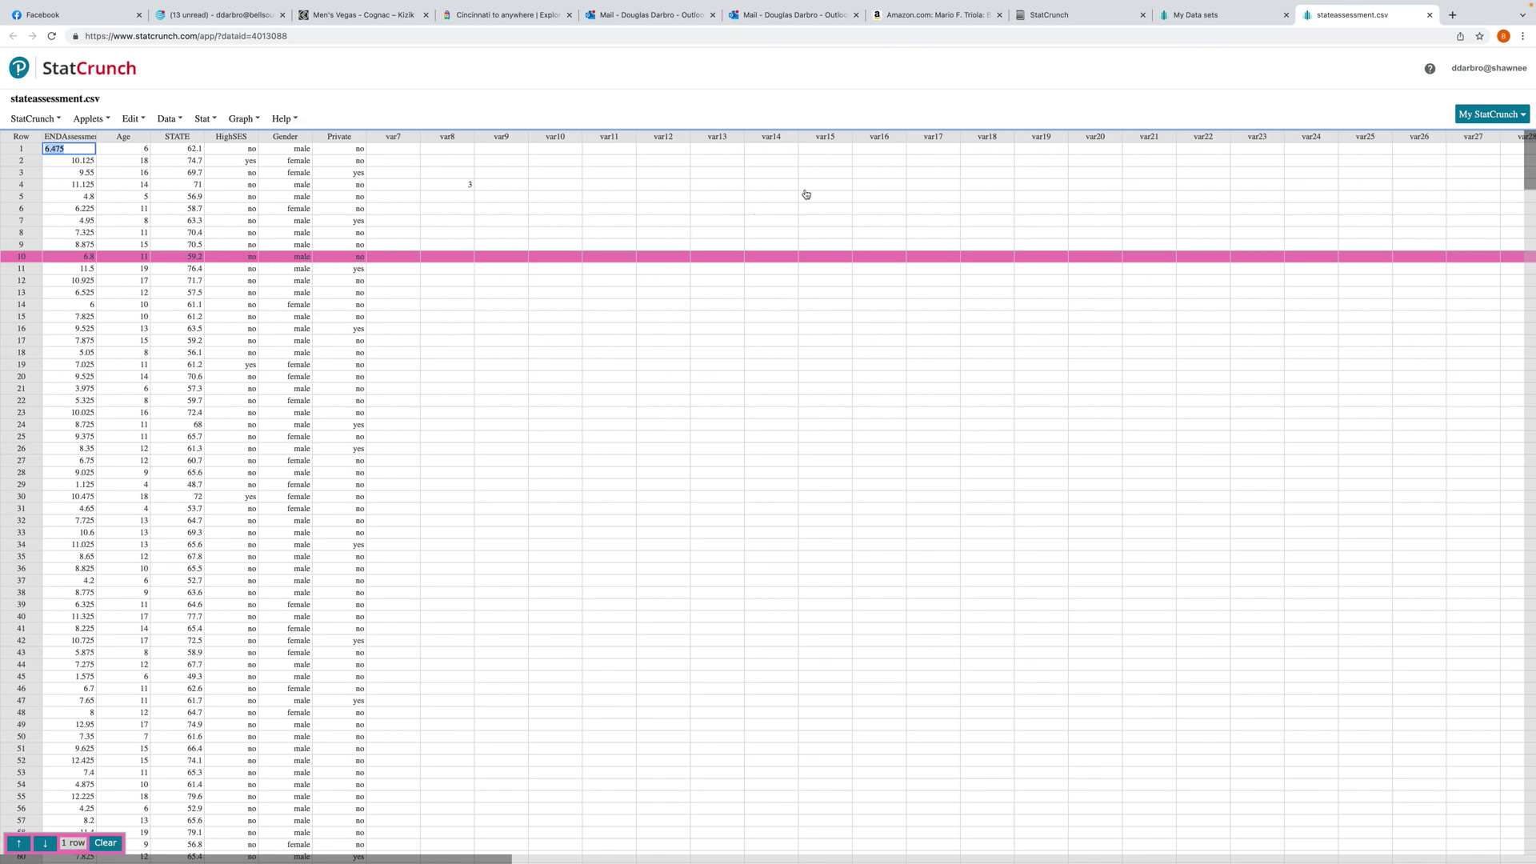
{"action": "left_click", "coordinate": [24, 261]}
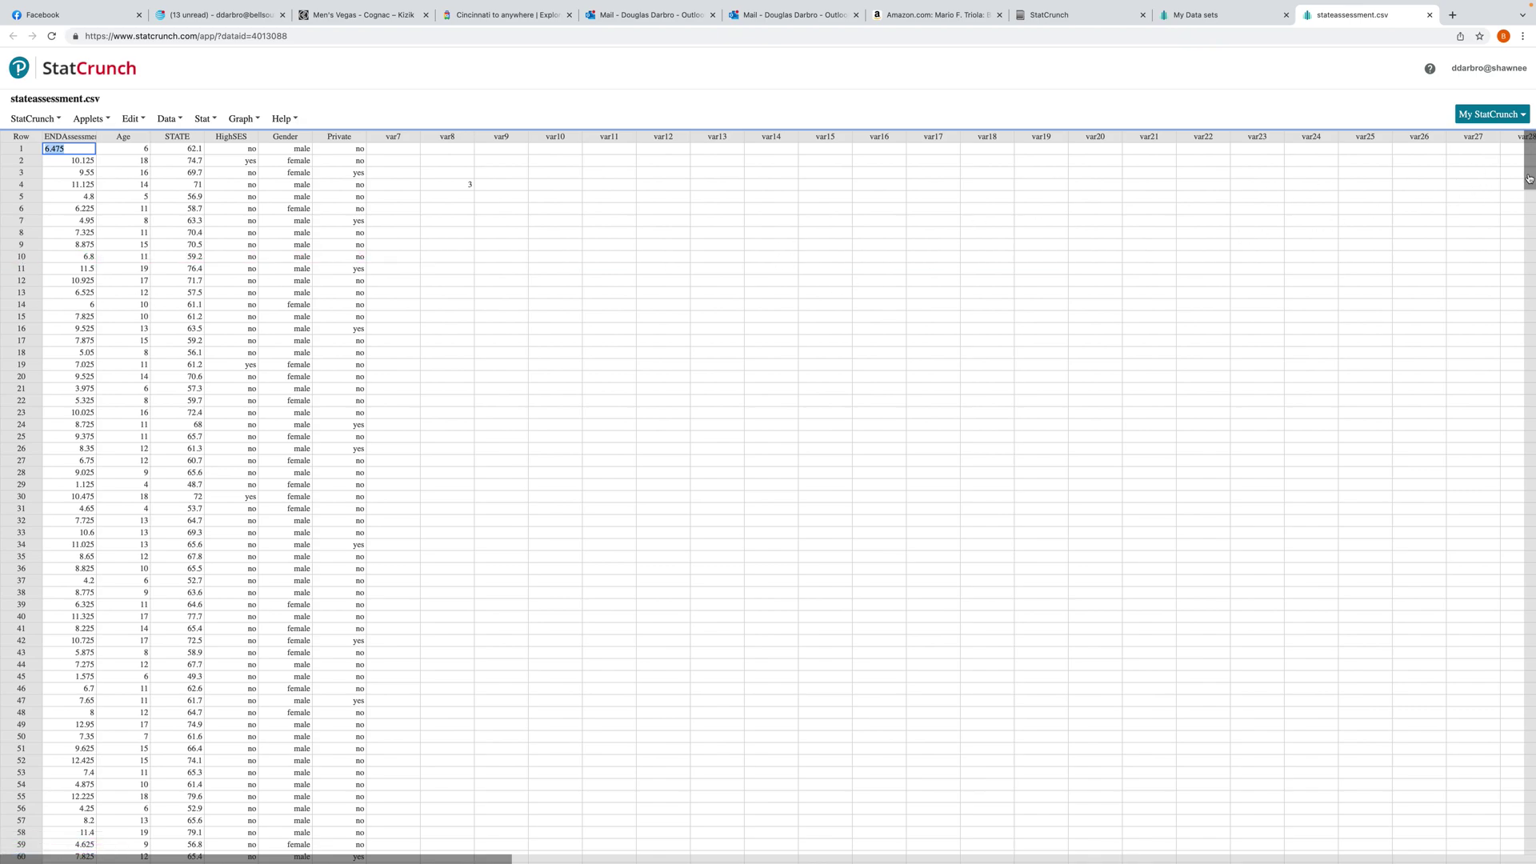
{"action": "left_click_drag", "start_coordinate": [1529, 179], "coordinate": [1531, 858]}
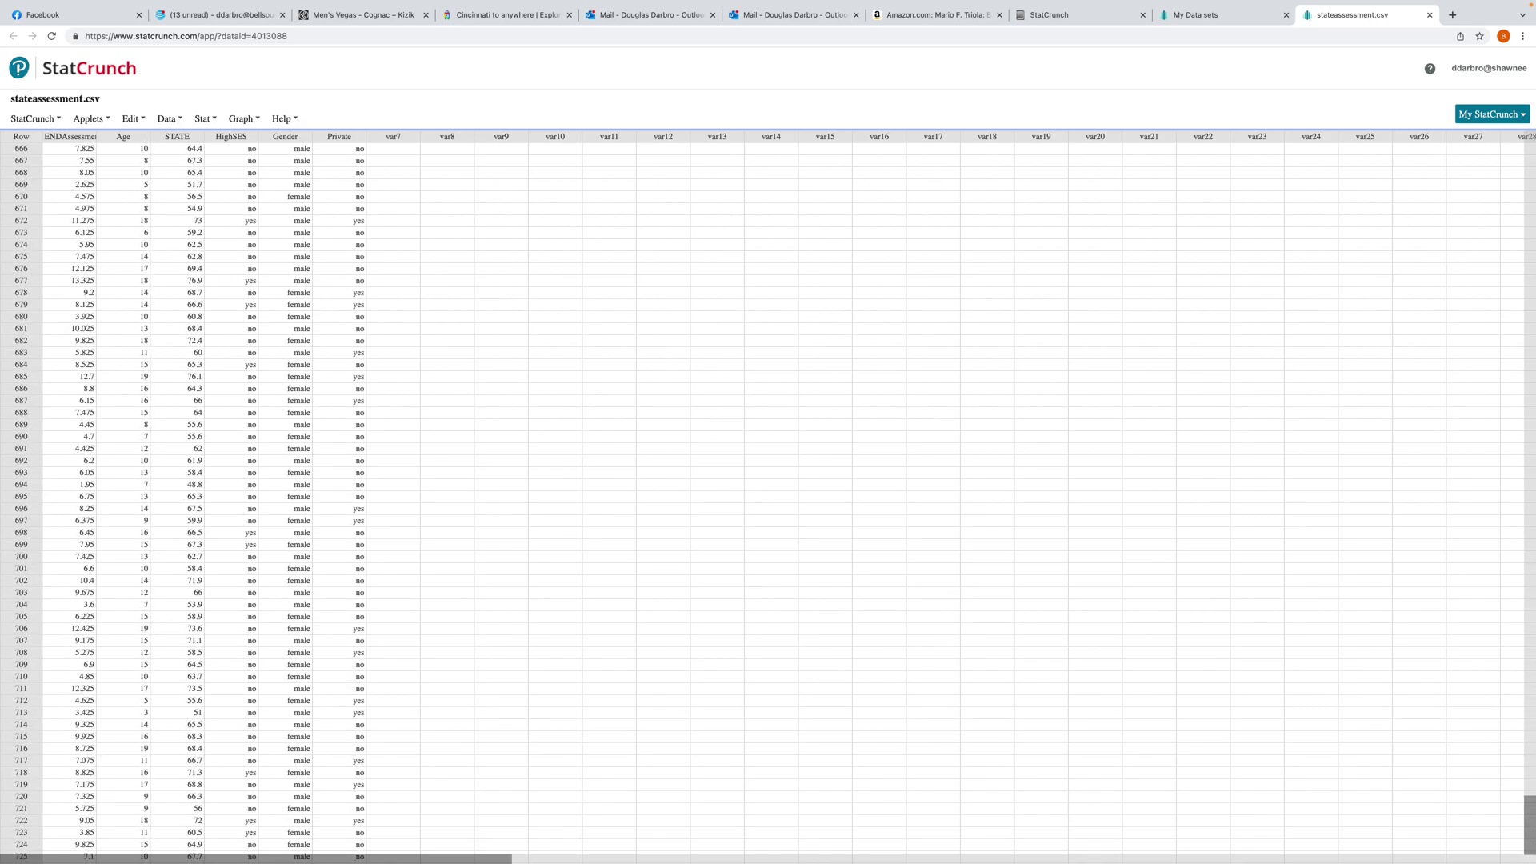
{"action": "scroll", "coordinate": [1040, 676], "scroll_direction": "down", "scroll_amount": 8}
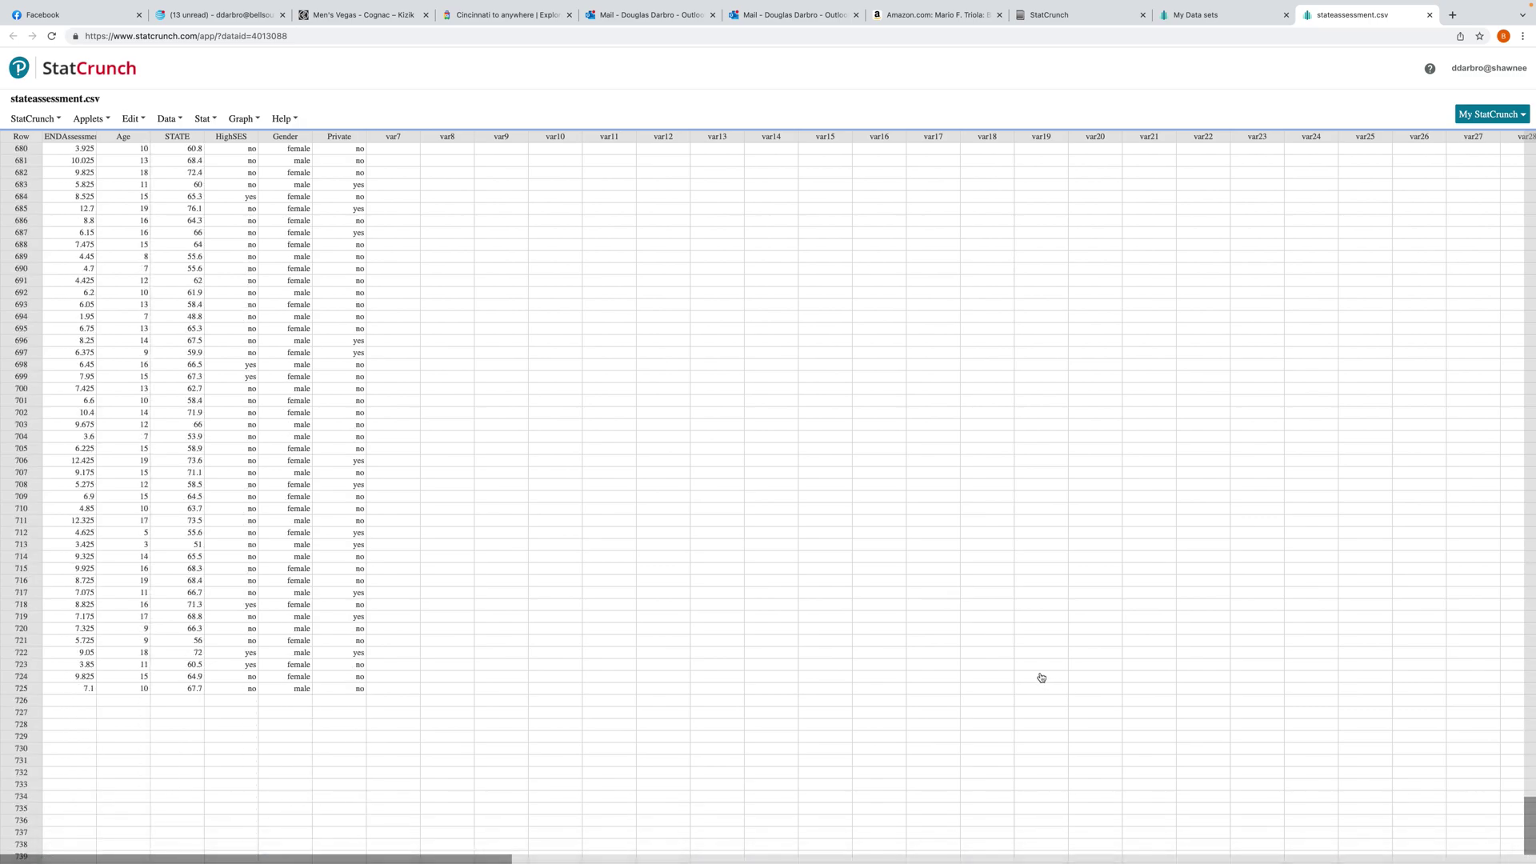
{"action": "scroll", "coordinate": [1040, 676], "scroll_direction": "up", "scroll_amount": 4}
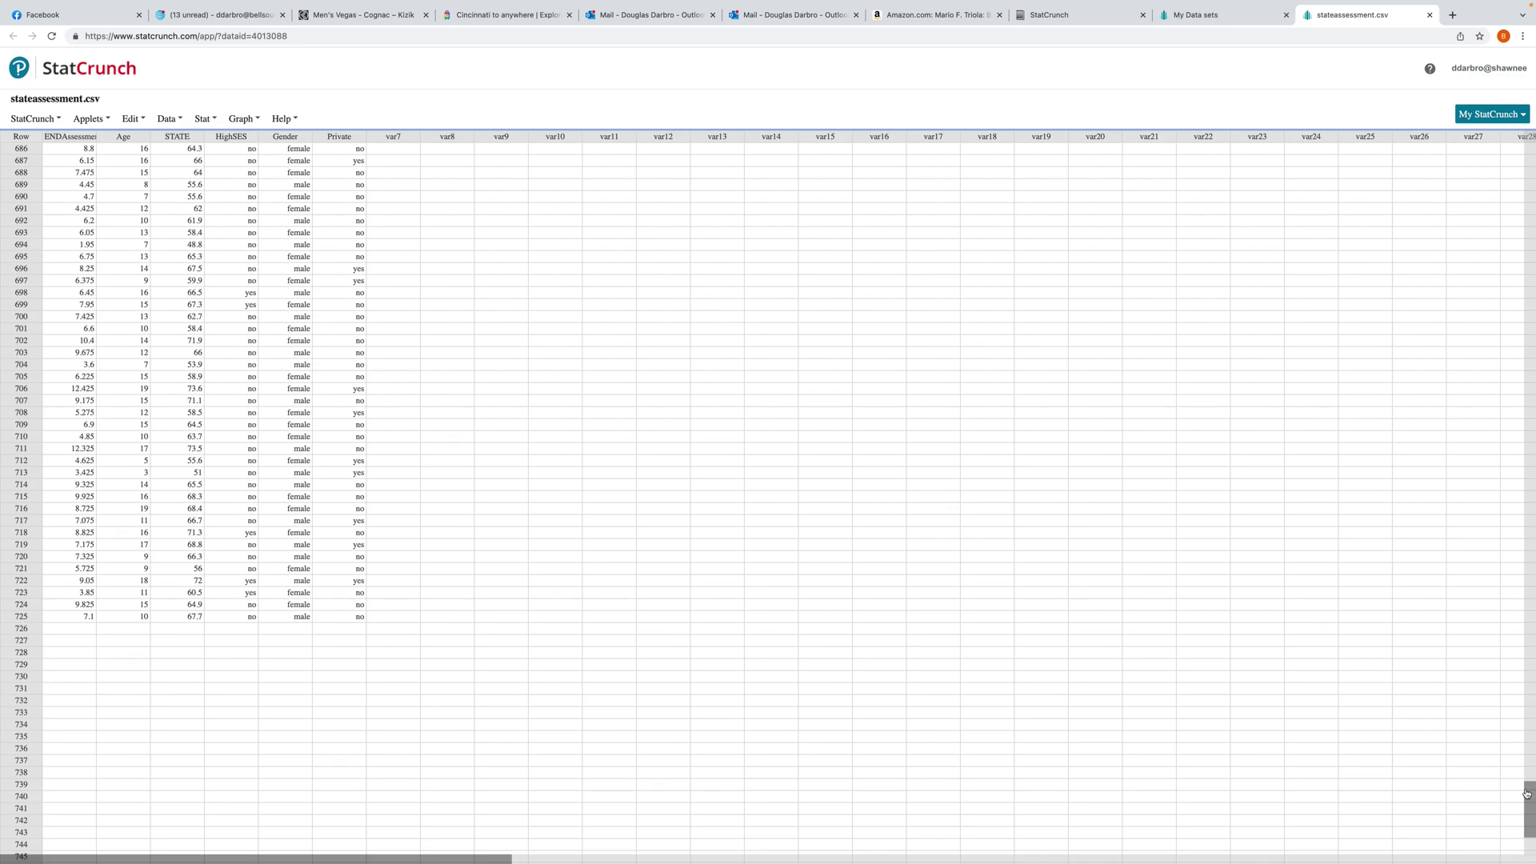
{"action": "left_click_drag", "start_coordinate": [1530, 802], "coordinate": [1530, 148]}
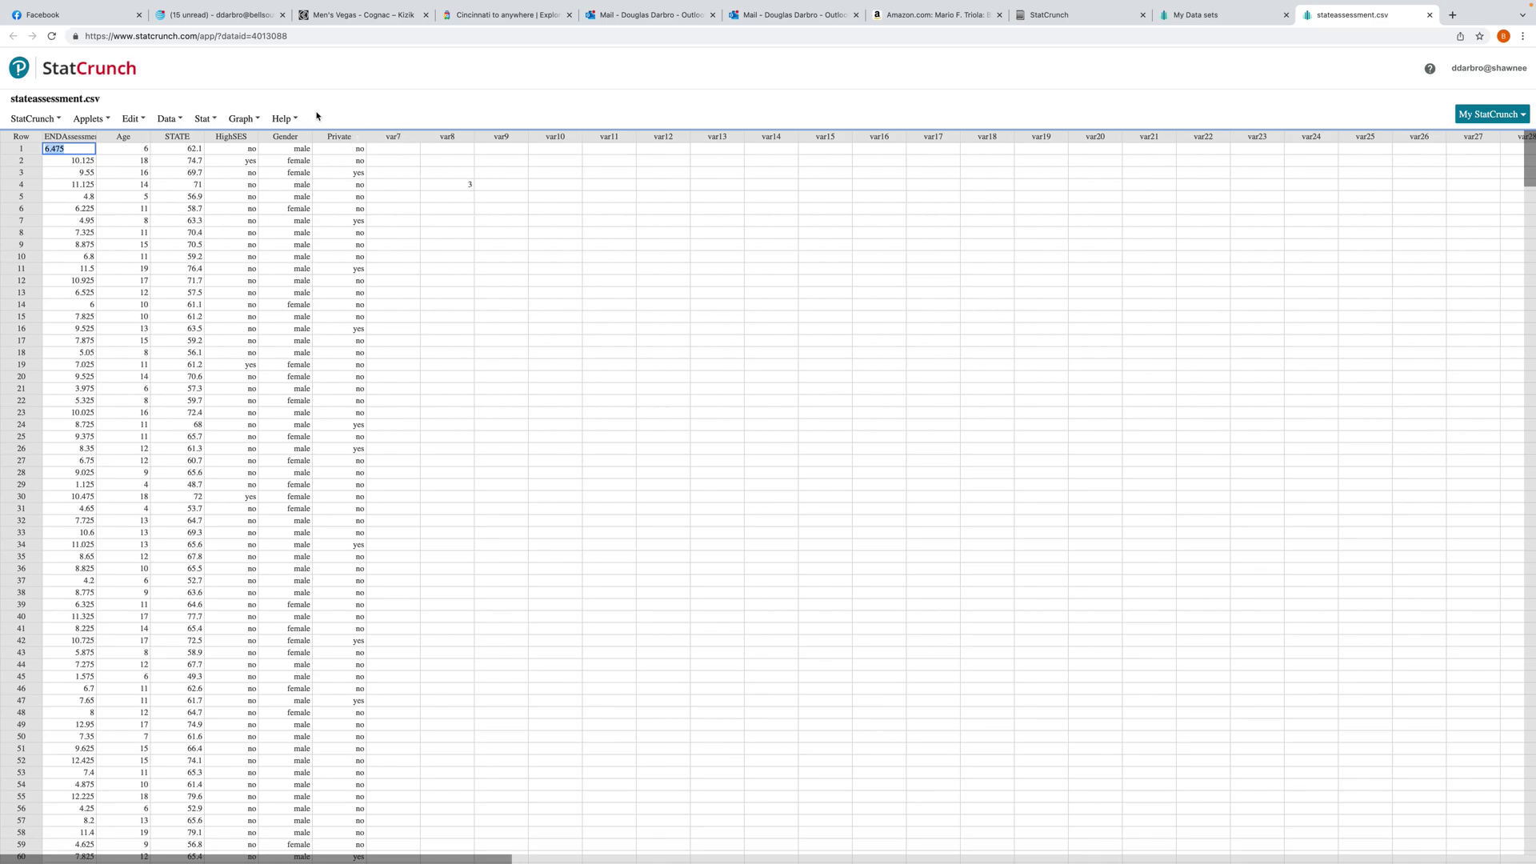
{"action": "left_click", "coordinate": [280, 118]}
Create a Frequency bar plot of the HighSES column with Graph > Bar Plot > With Data.
{"action": "left_click", "coordinate": [250, 120]}
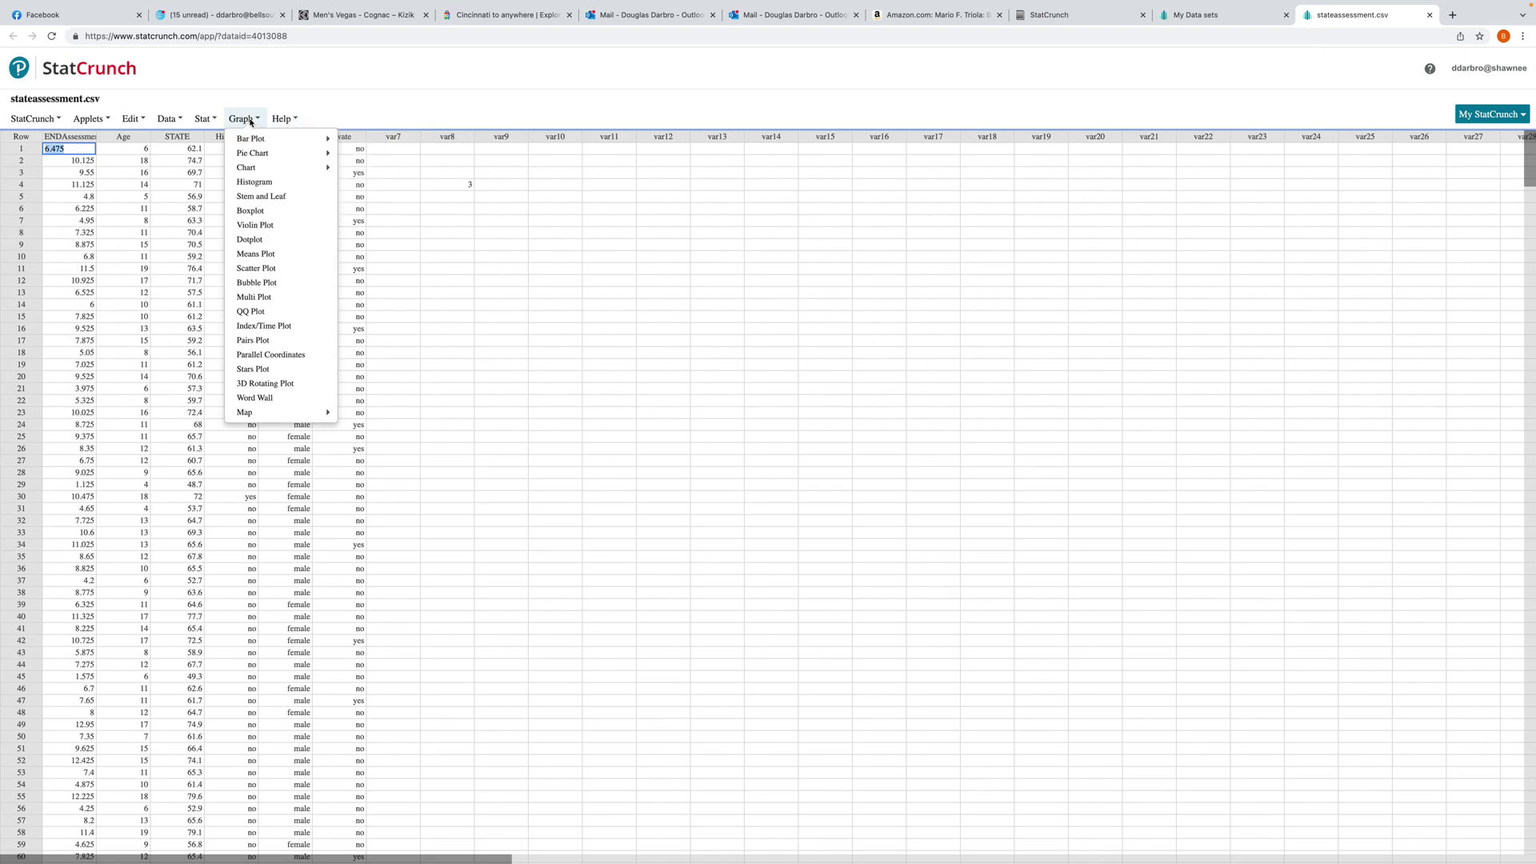
{"action": "mouse_move", "coordinate": [262, 141]}
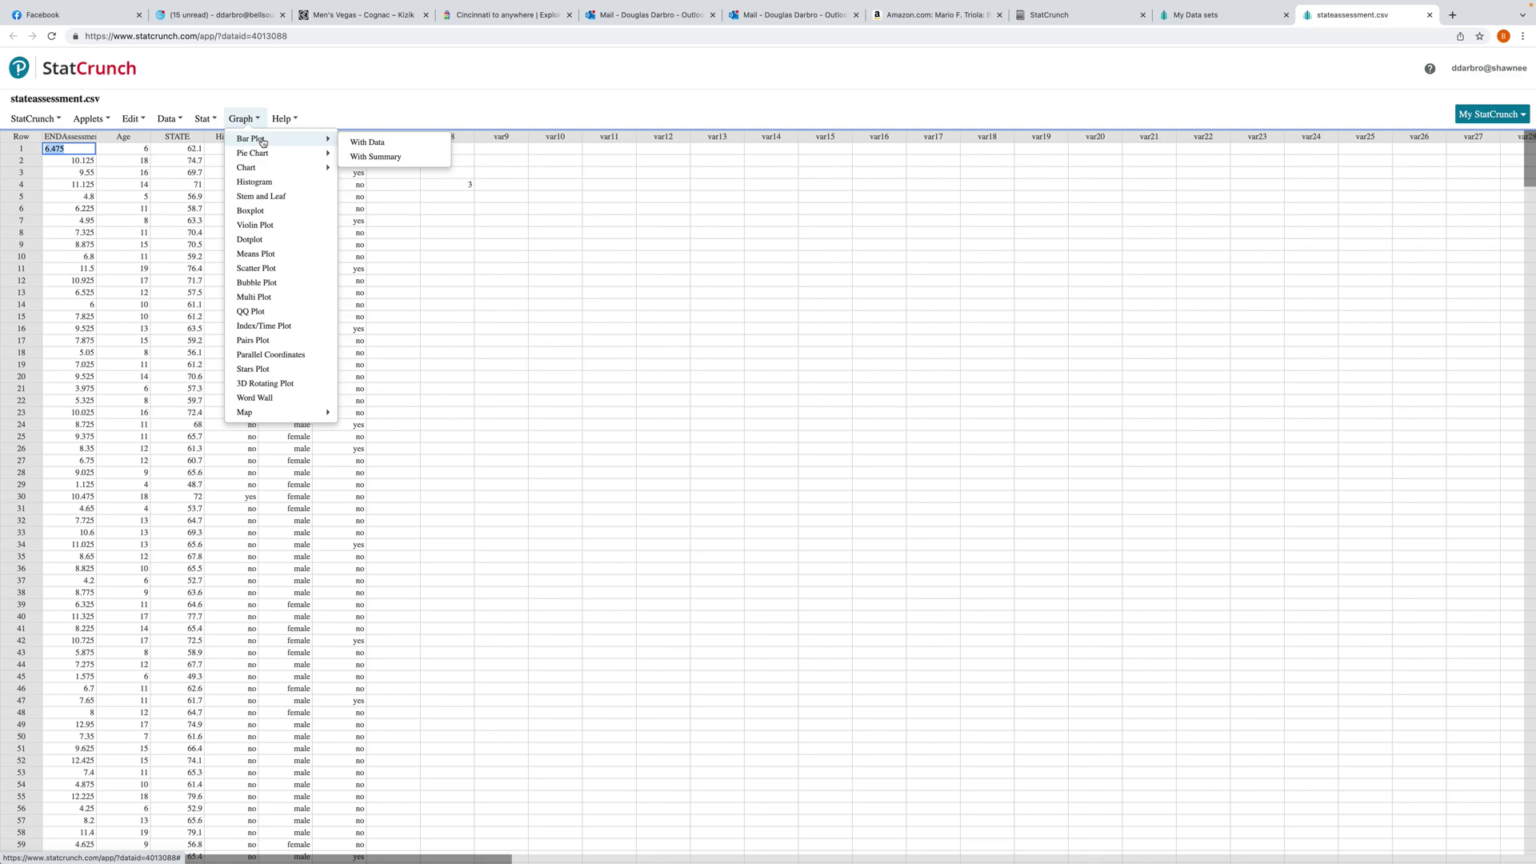
{"action": "left_click", "coordinate": [369, 142]}
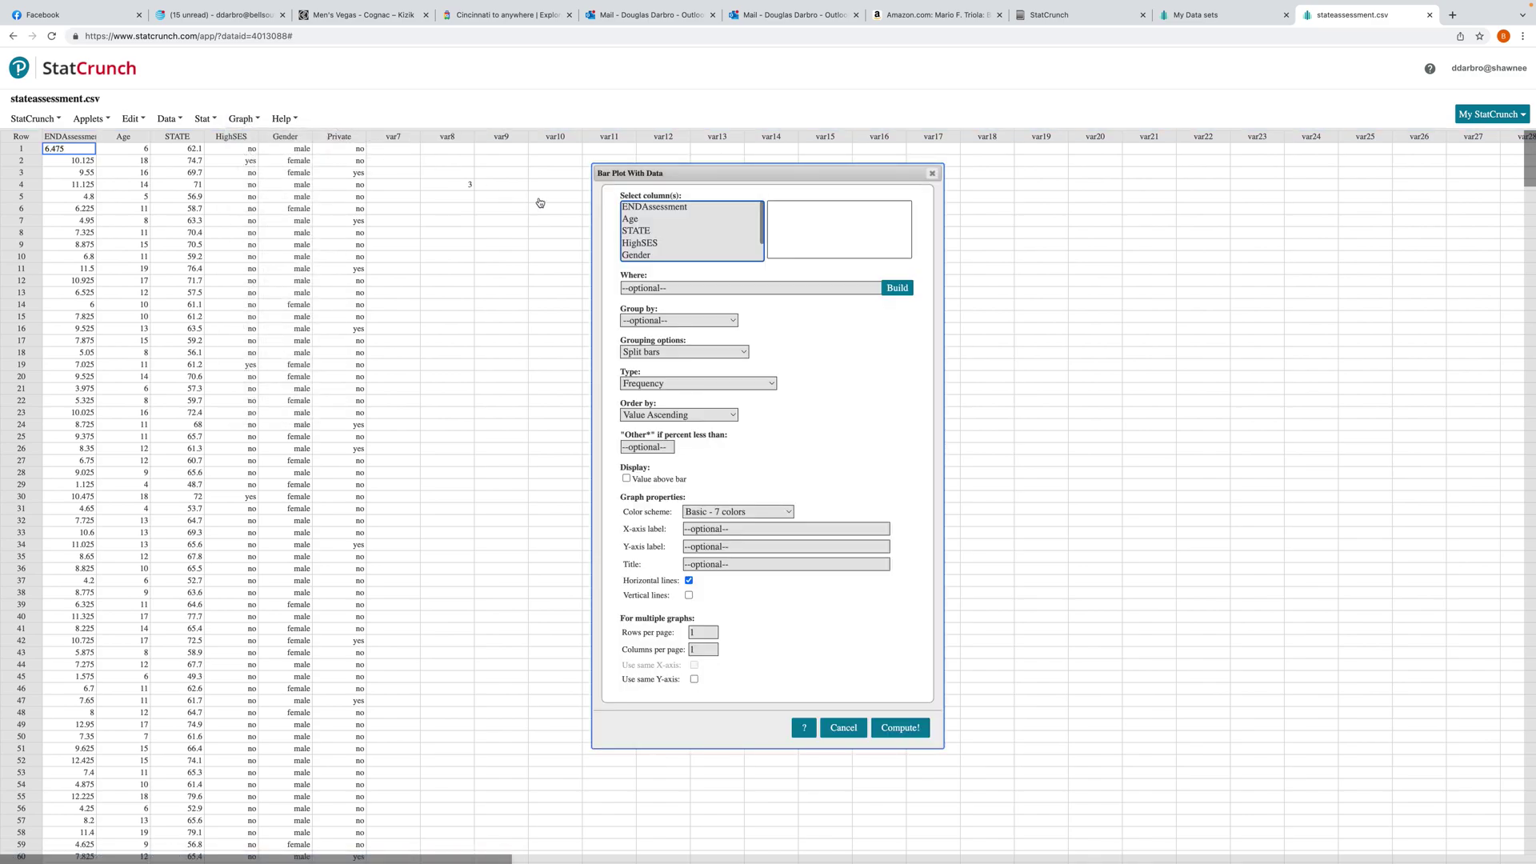
{"action": "scroll", "coordinate": [650, 233], "scroll_direction": "down", "scroll_amount": 1}
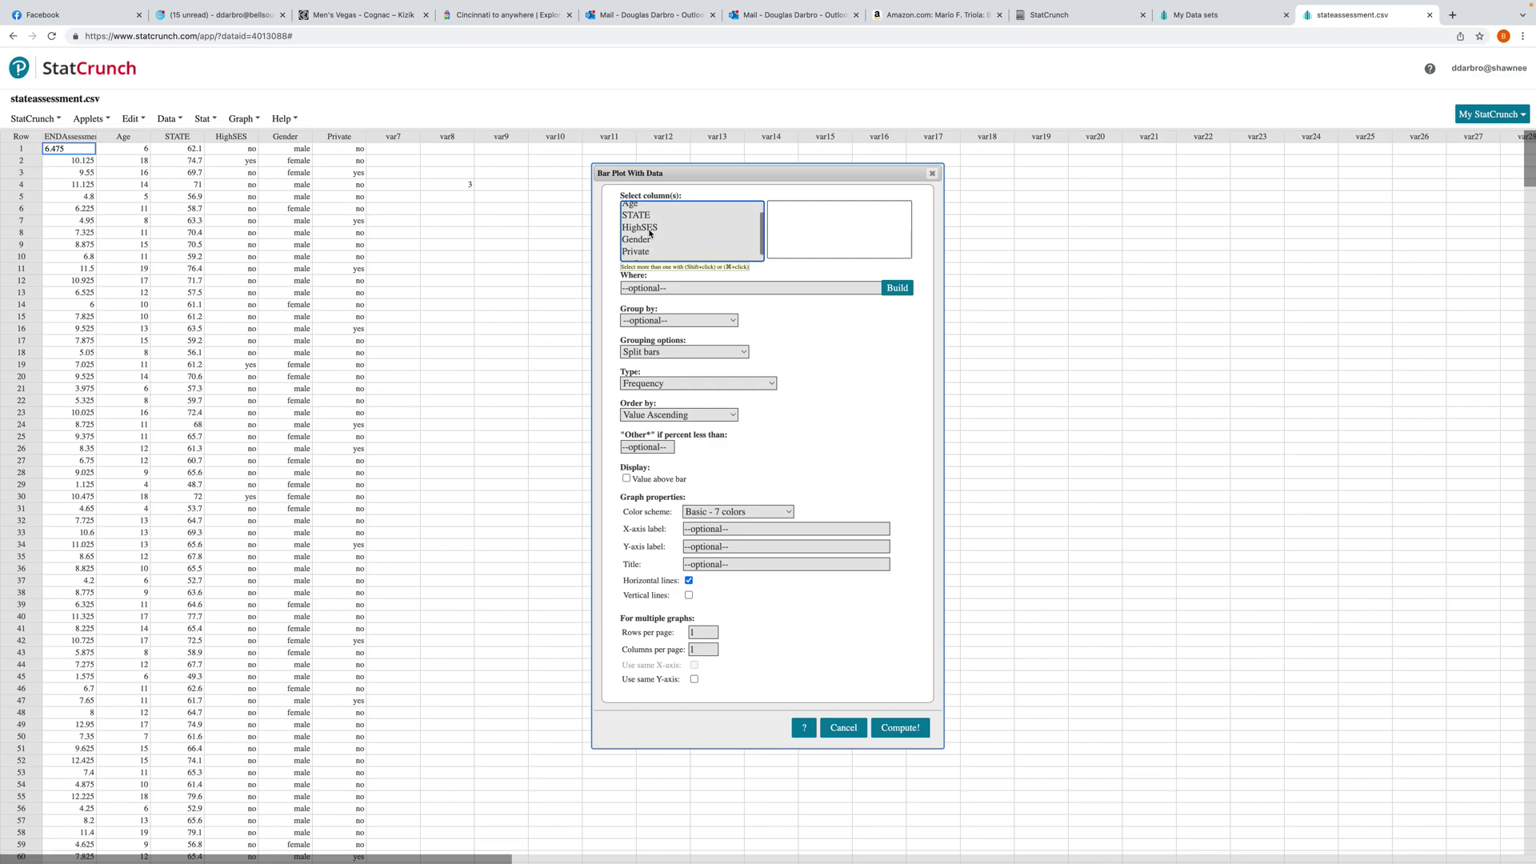
{"action": "left_click", "coordinate": [639, 228]}
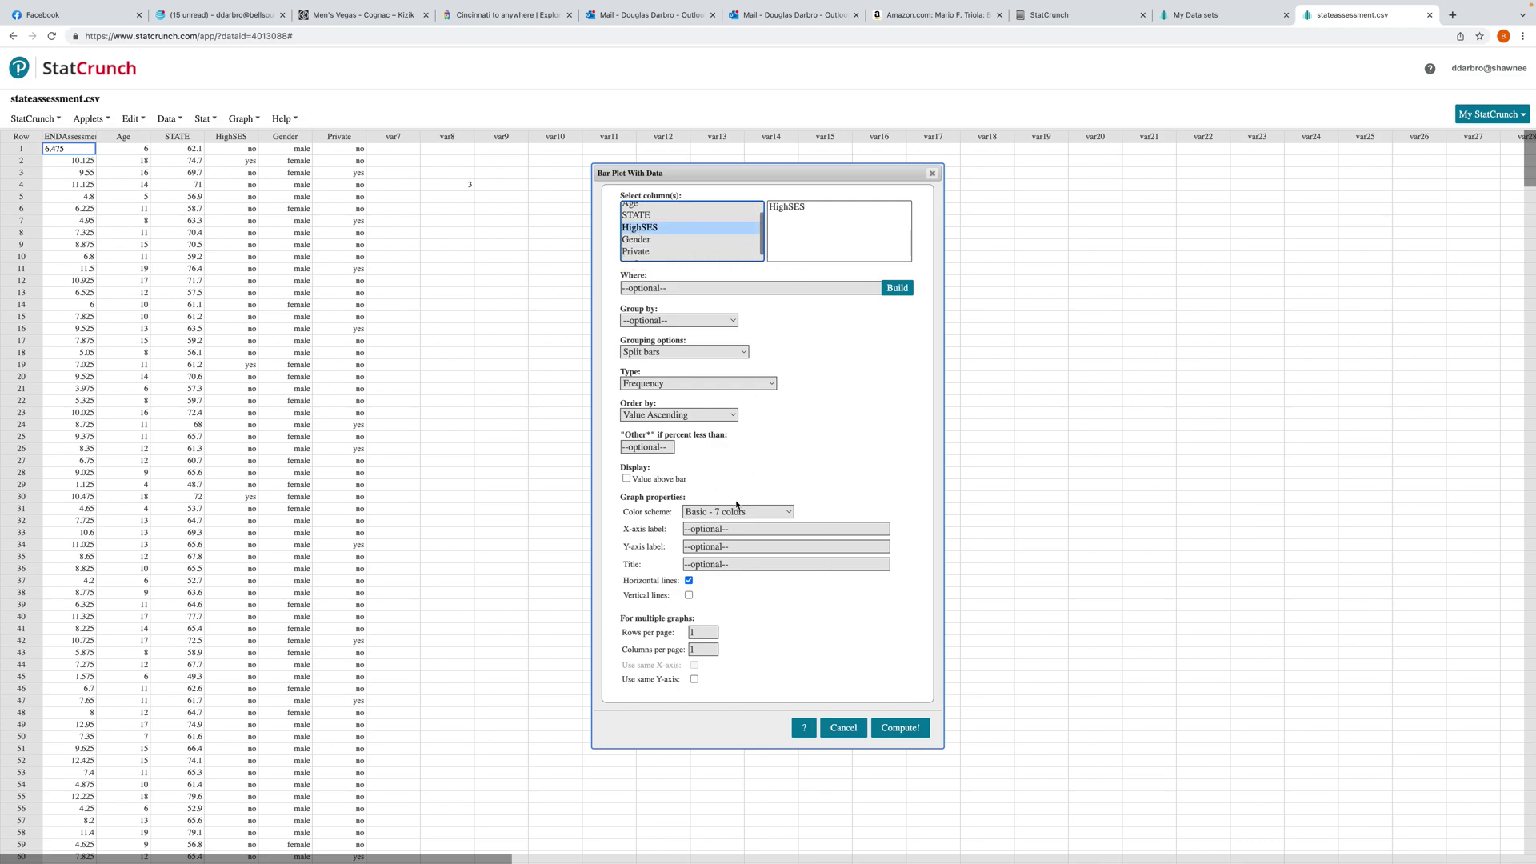
{"action": "left_click", "coordinate": [901, 729]}
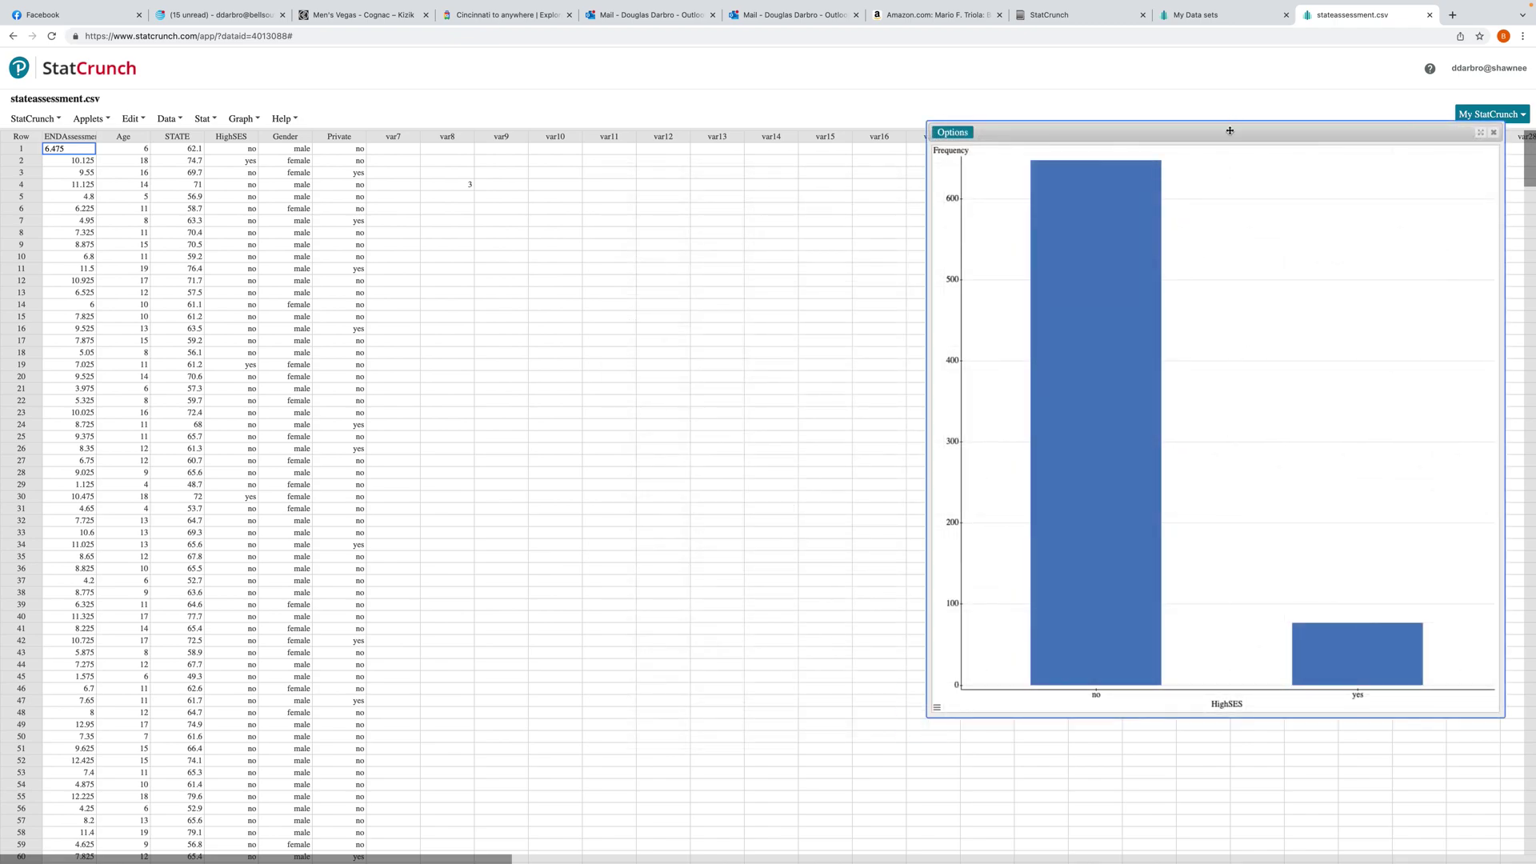
Move the HighSES chart aside and read its bar frequencies: 648 no, 77 yes.
{"action": "left_click_drag", "start_coordinate": [1229, 130], "coordinate": [651, 125]}
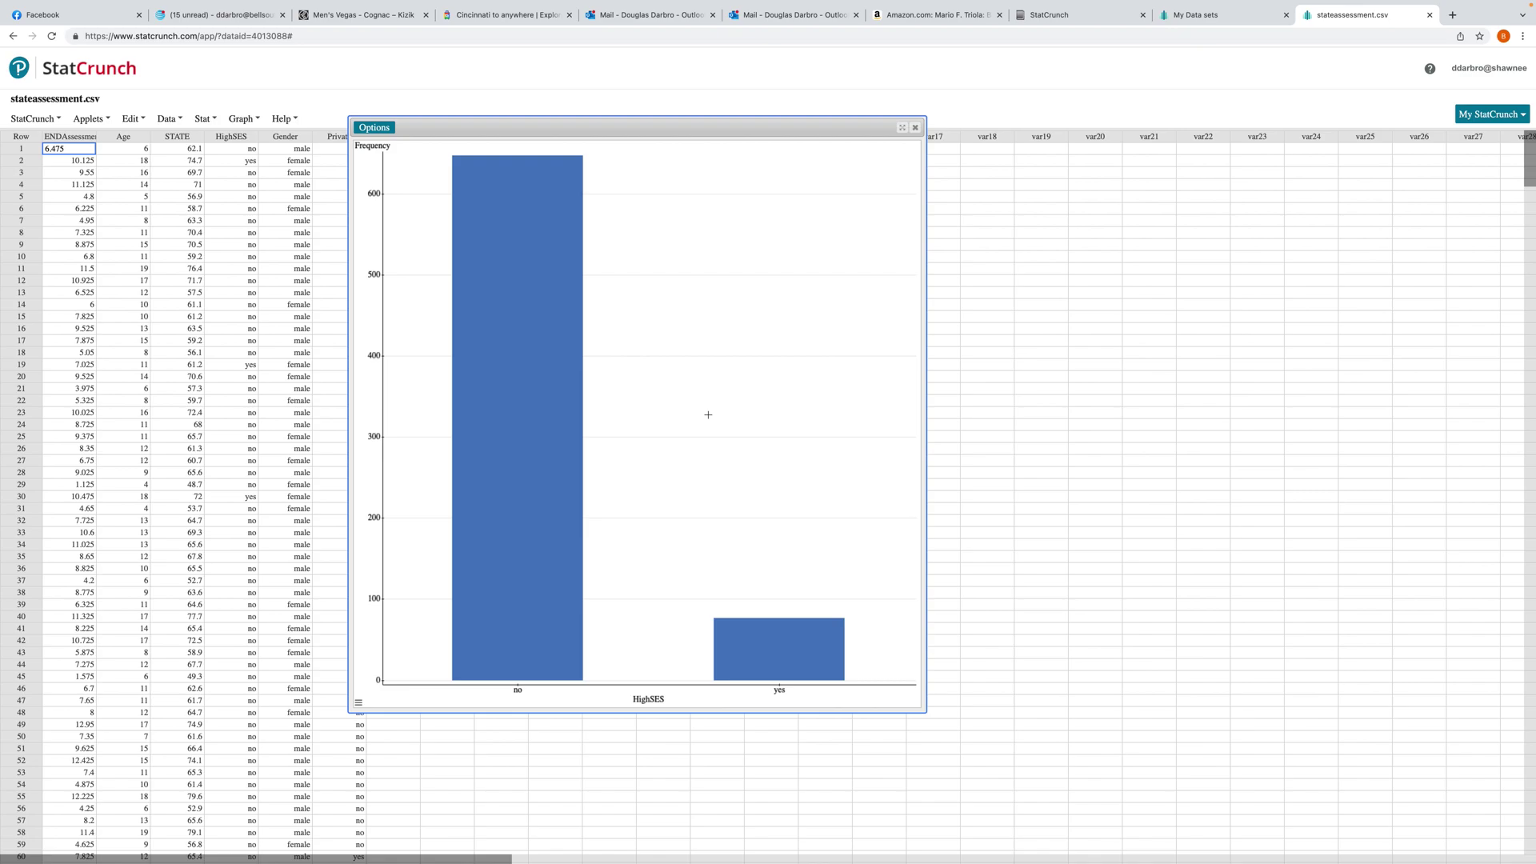
{"action": "mouse_move", "coordinate": [546, 378]}
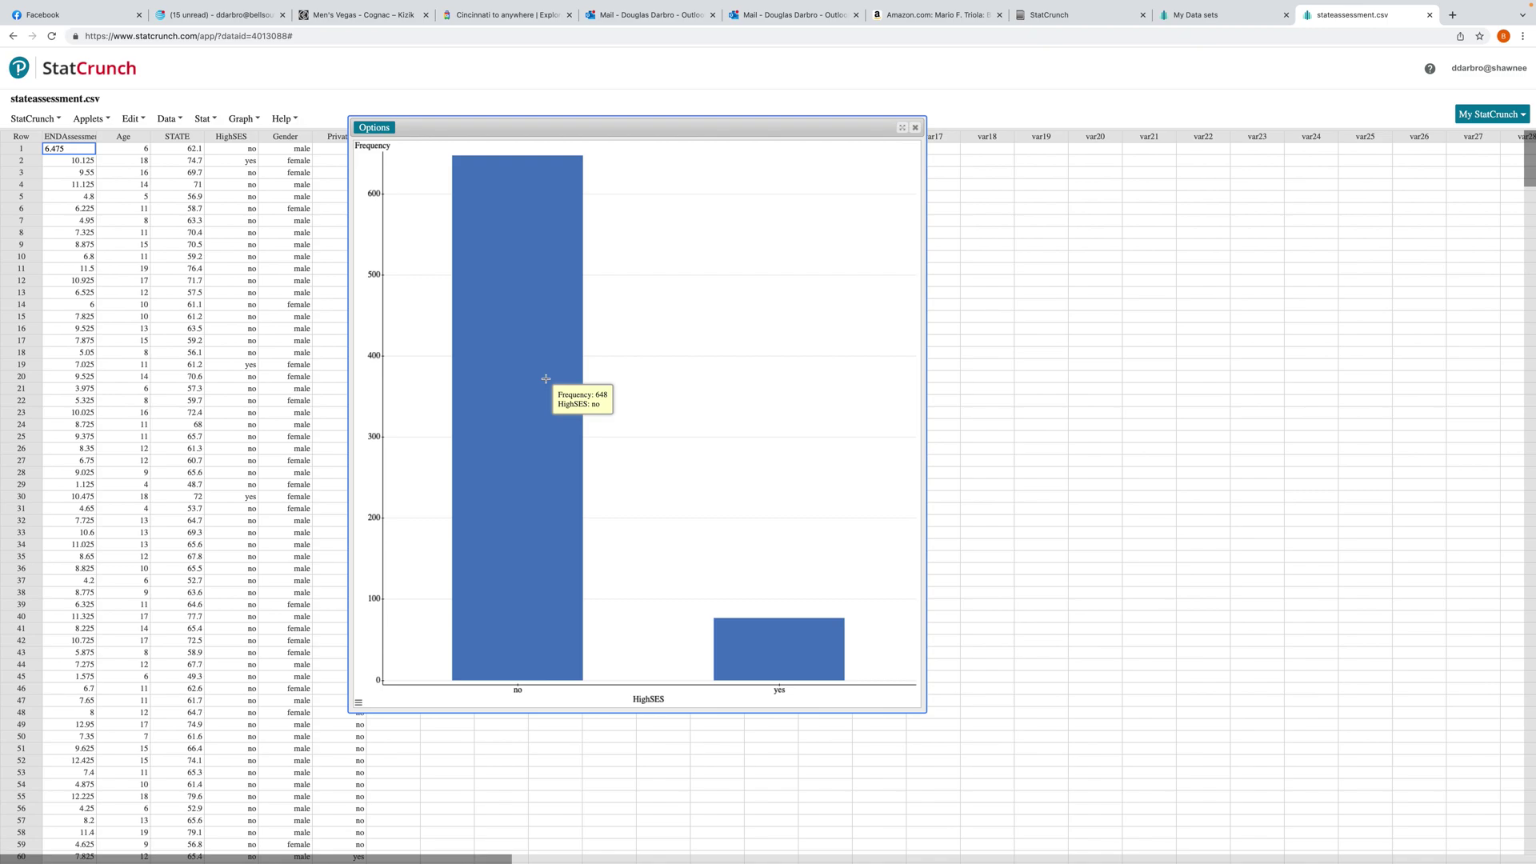
{"action": "mouse_move", "coordinate": [786, 659]}
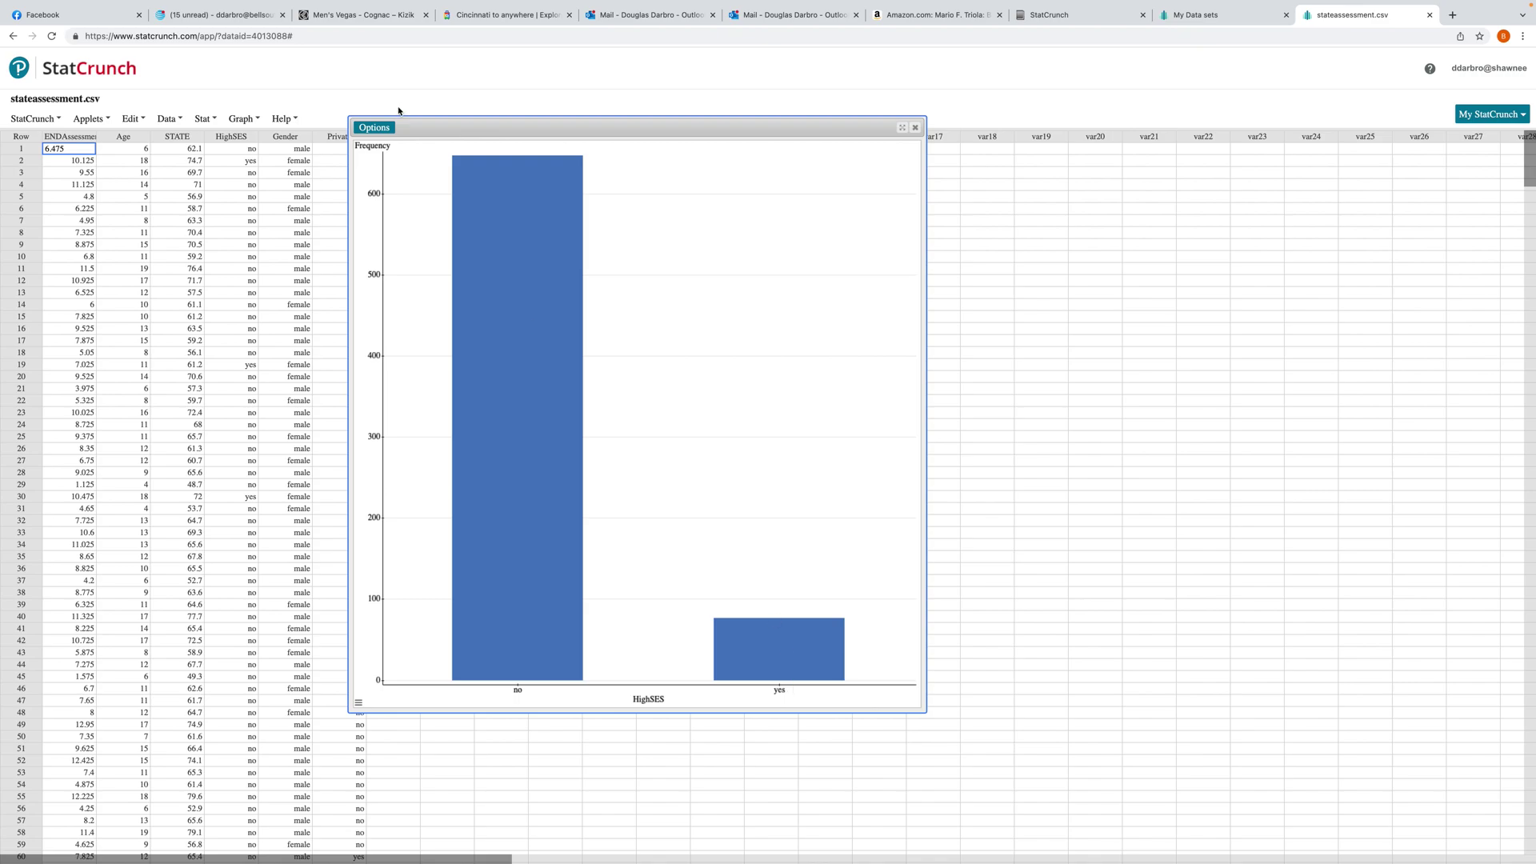
Close the HighSES chart and compute bar plots of the Gender and Private columns.
{"action": "left_click", "coordinate": [917, 129]}
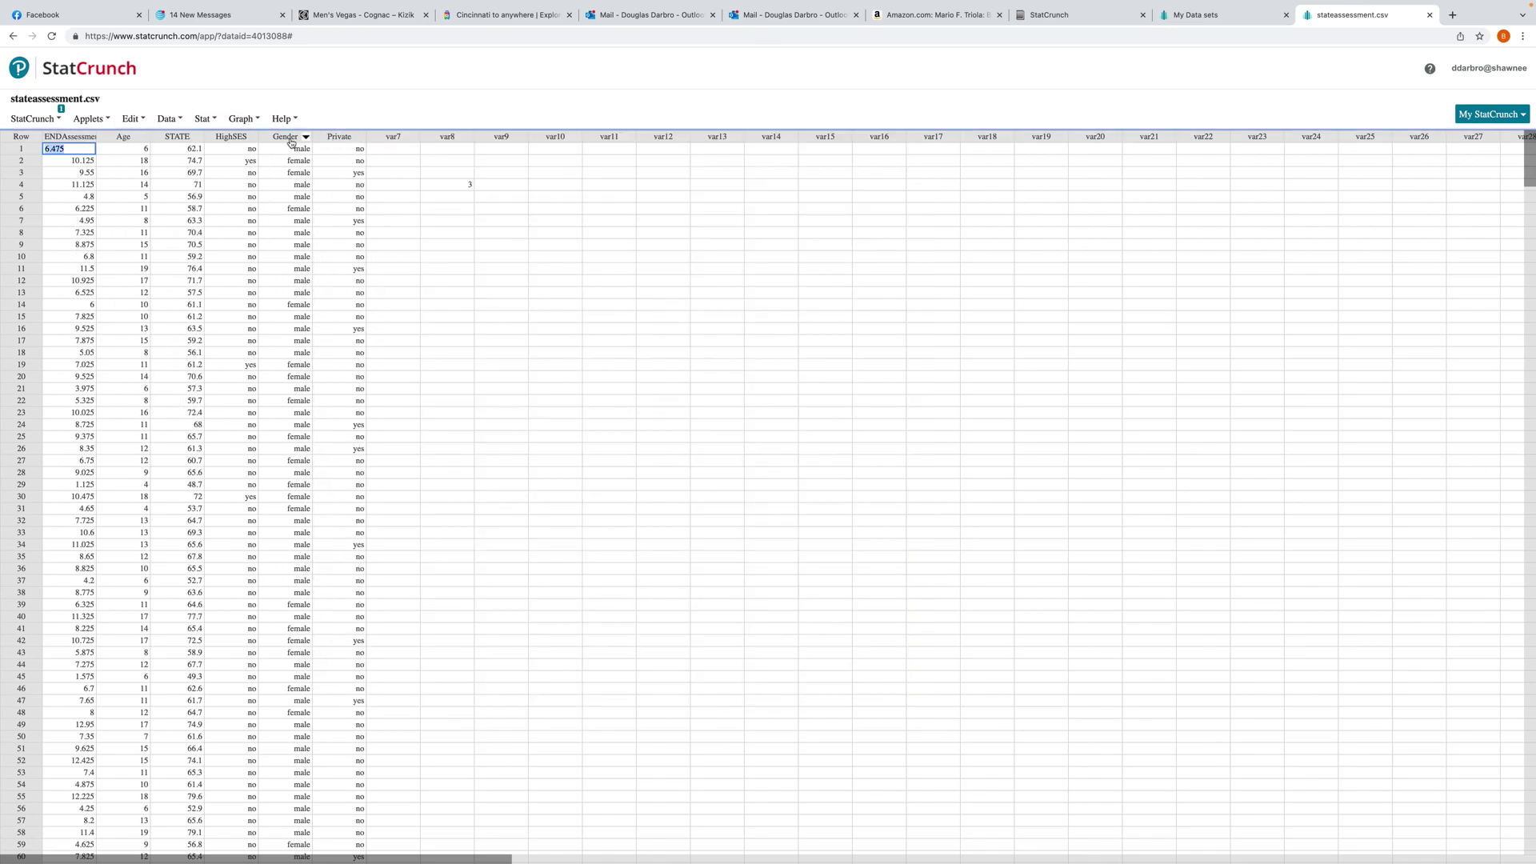
{"action": "left_click", "coordinate": [255, 120]}
{"action": "mouse_move", "coordinate": [257, 145]}
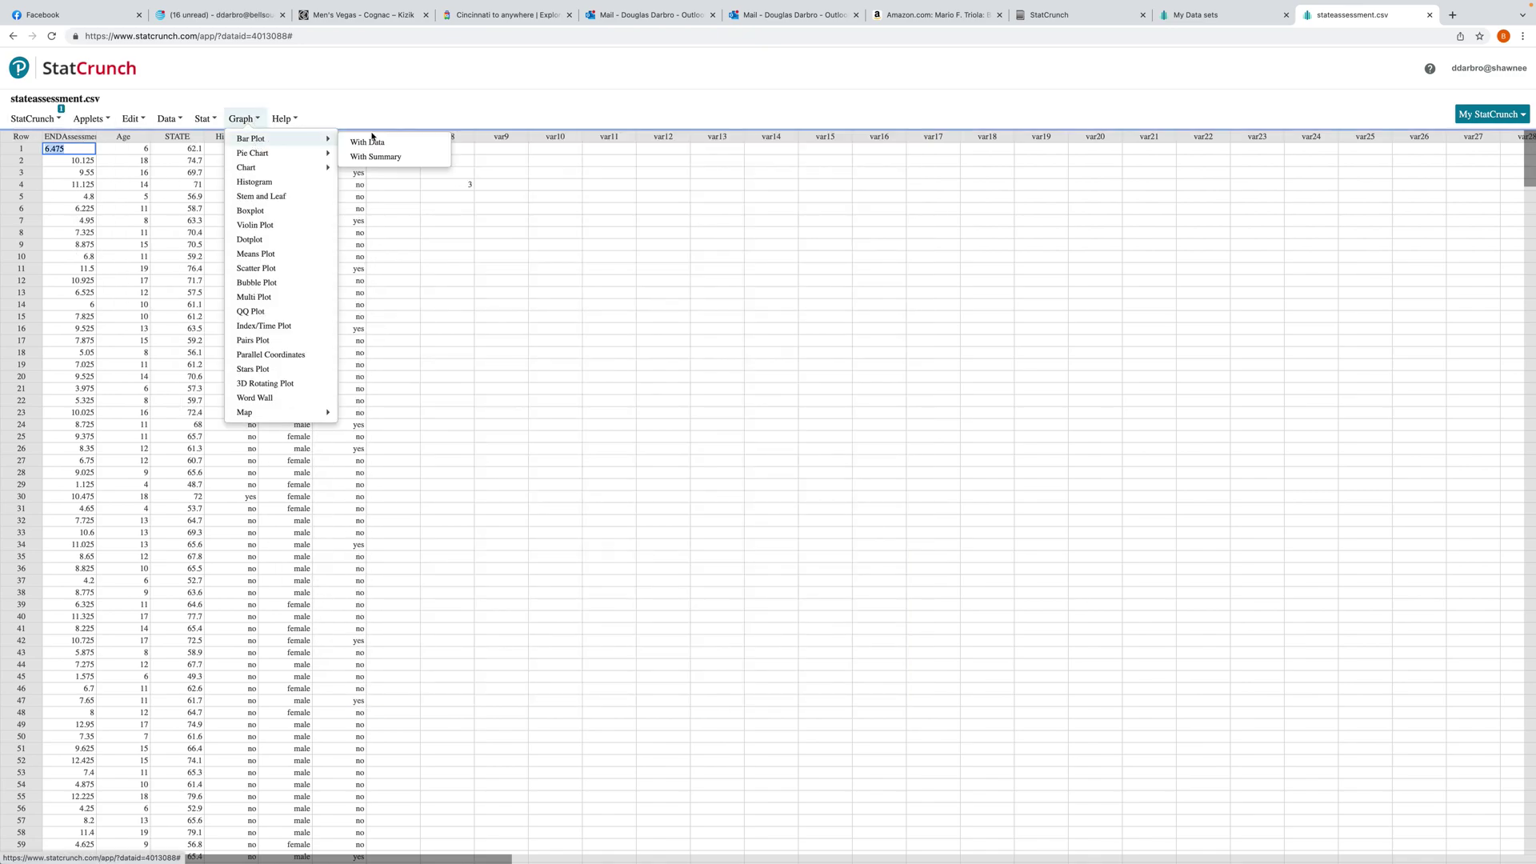
{"action": "left_click", "coordinate": [368, 142]}
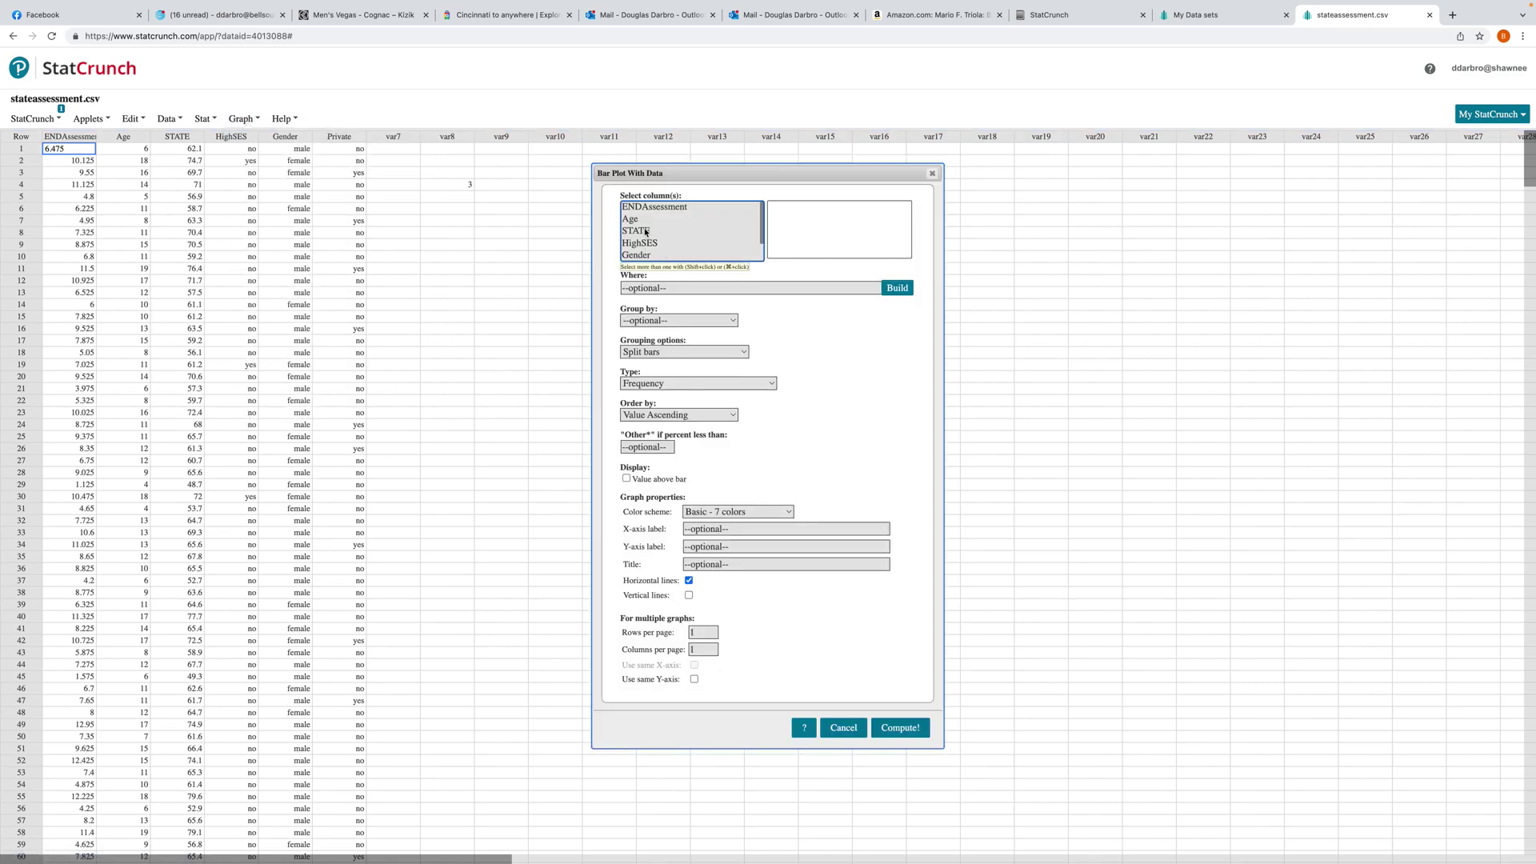
{"action": "scroll", "coordinate": [653, 245], "scroll_direction": "down", "scroll_amount": 2}
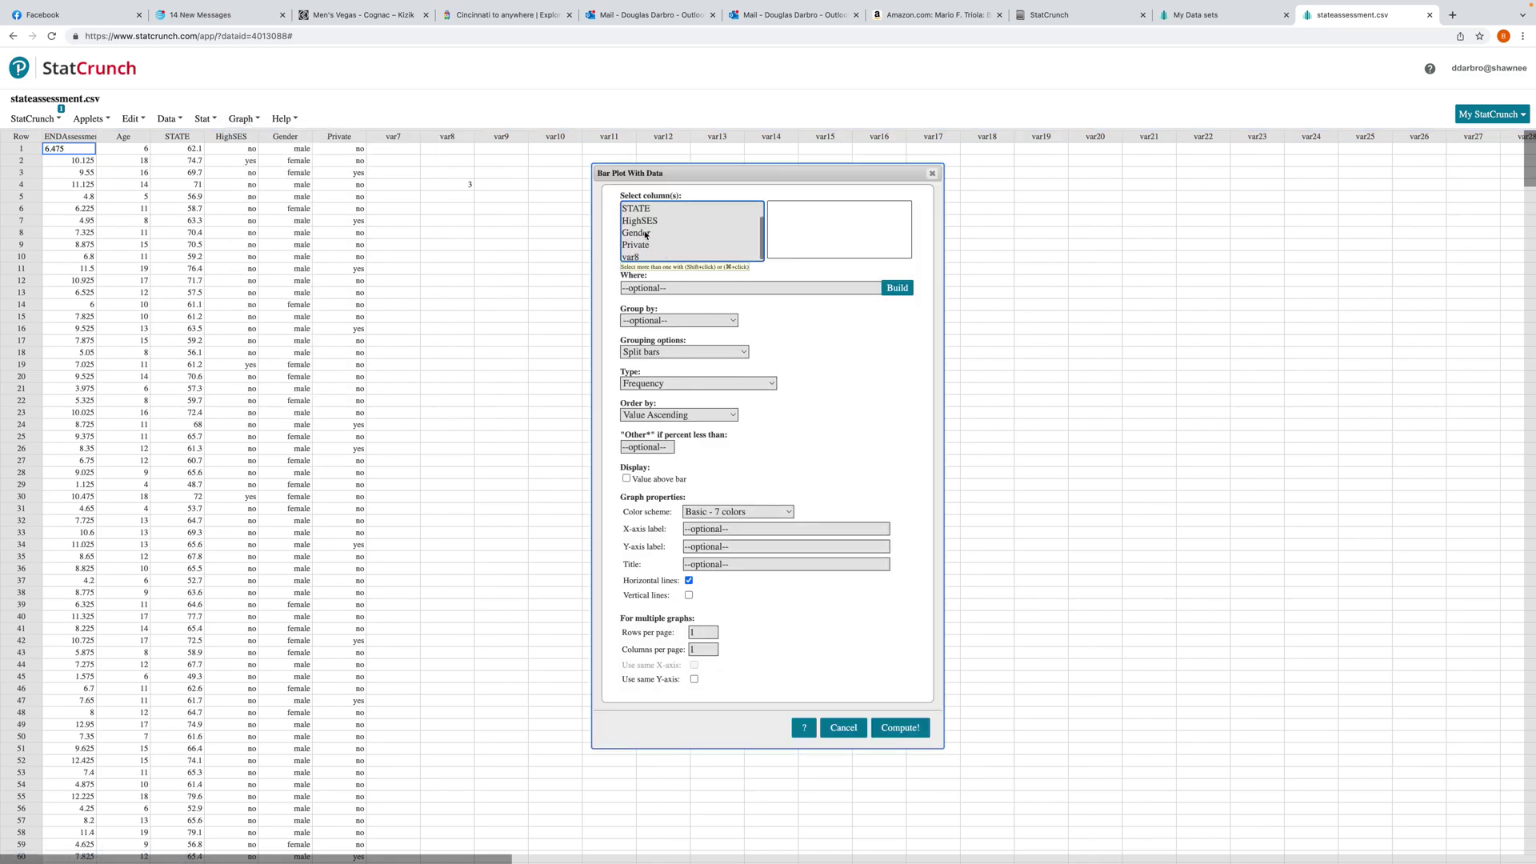
{"action": "left_click", "coordinate": [645, 234]}
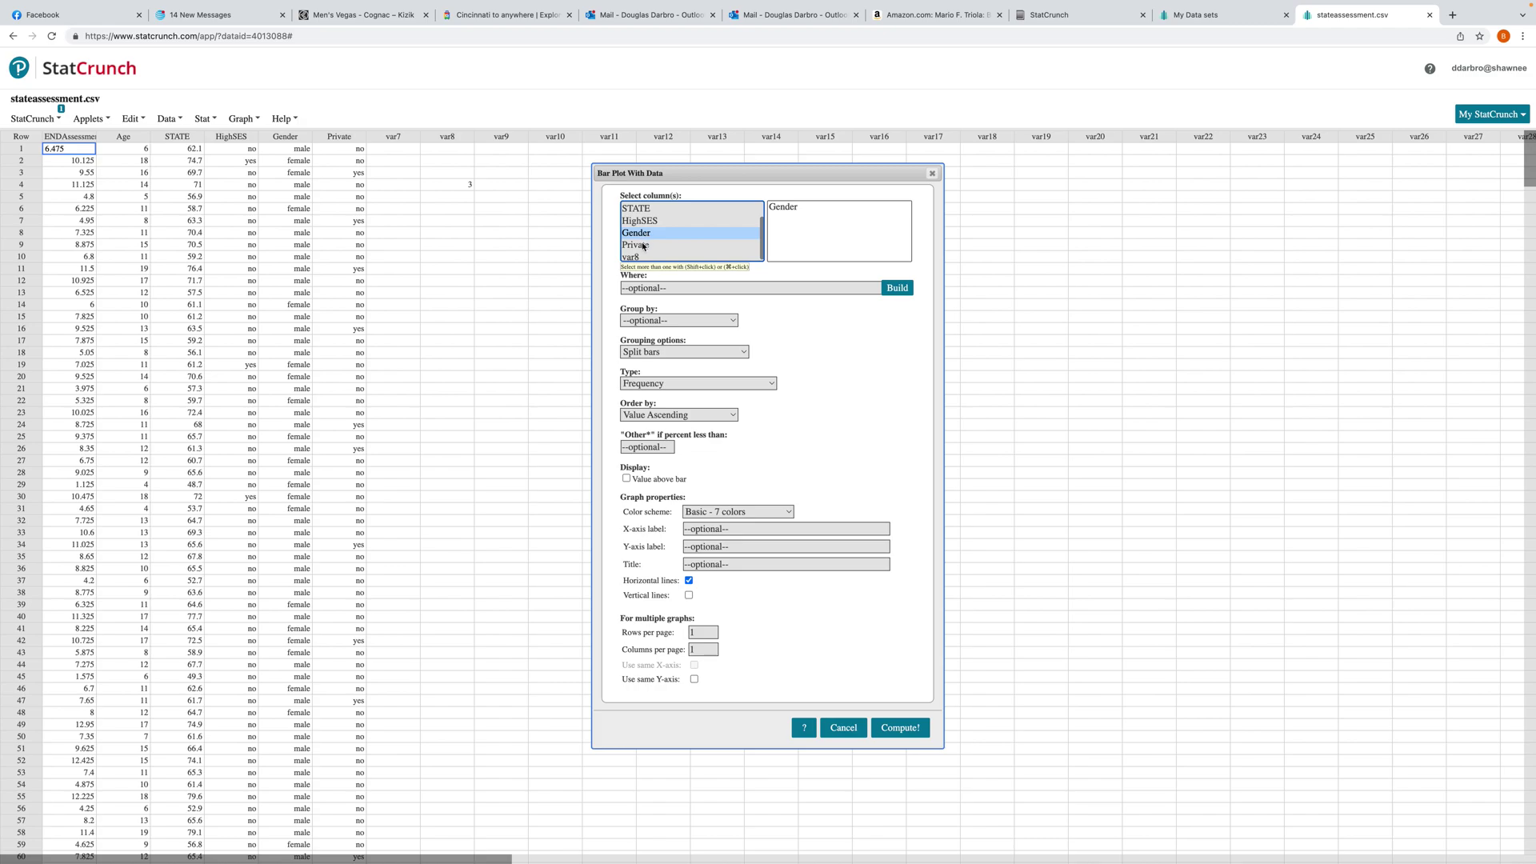
{"action": "left_click", "coordinate": [642, 248], "text": "shift"}
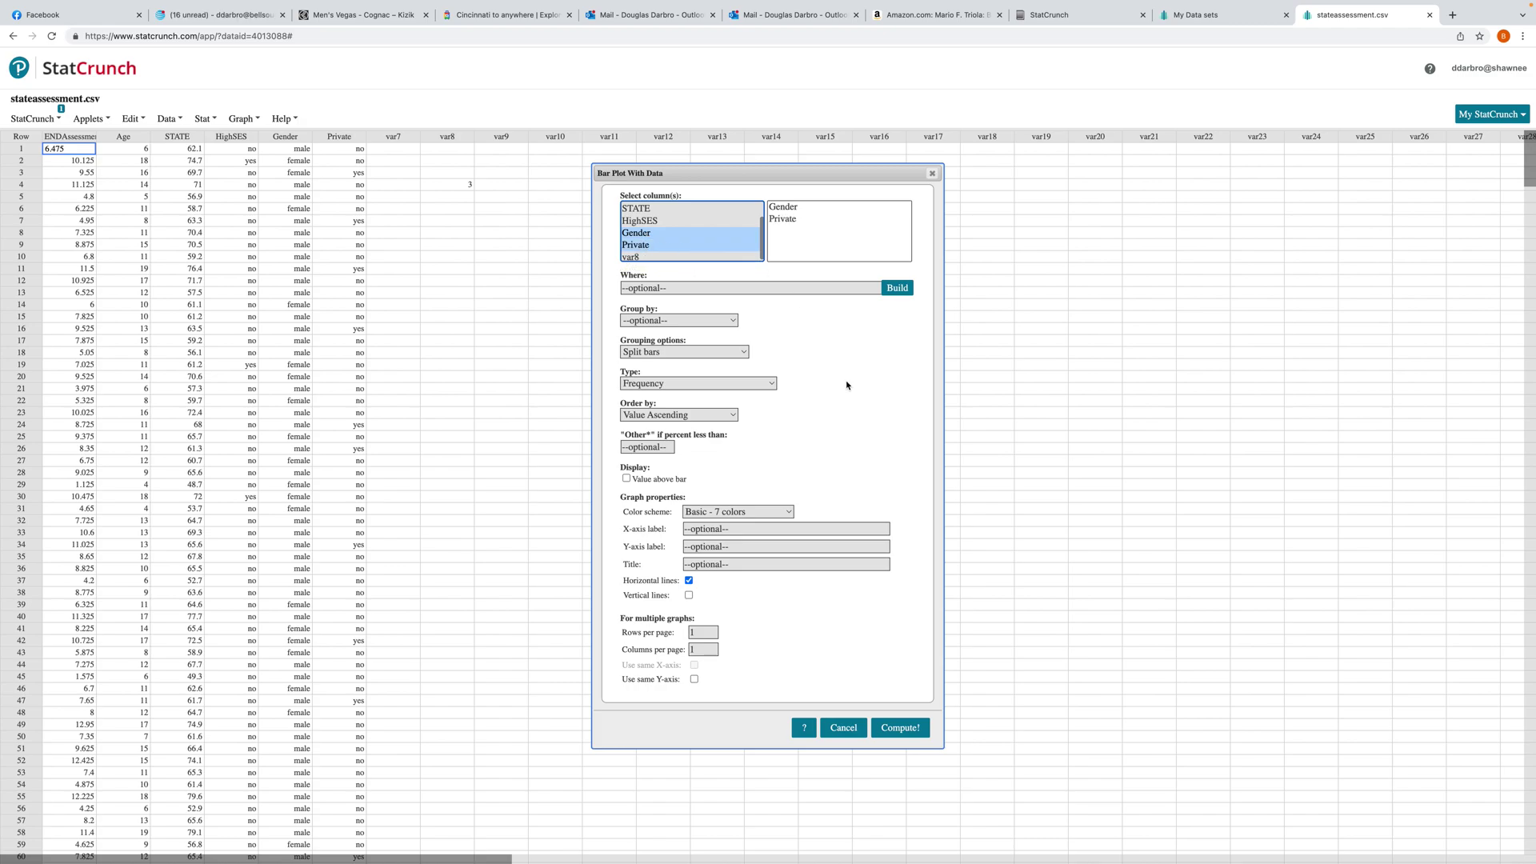
{"action": "left_click", "coordinate": [900, 727]}
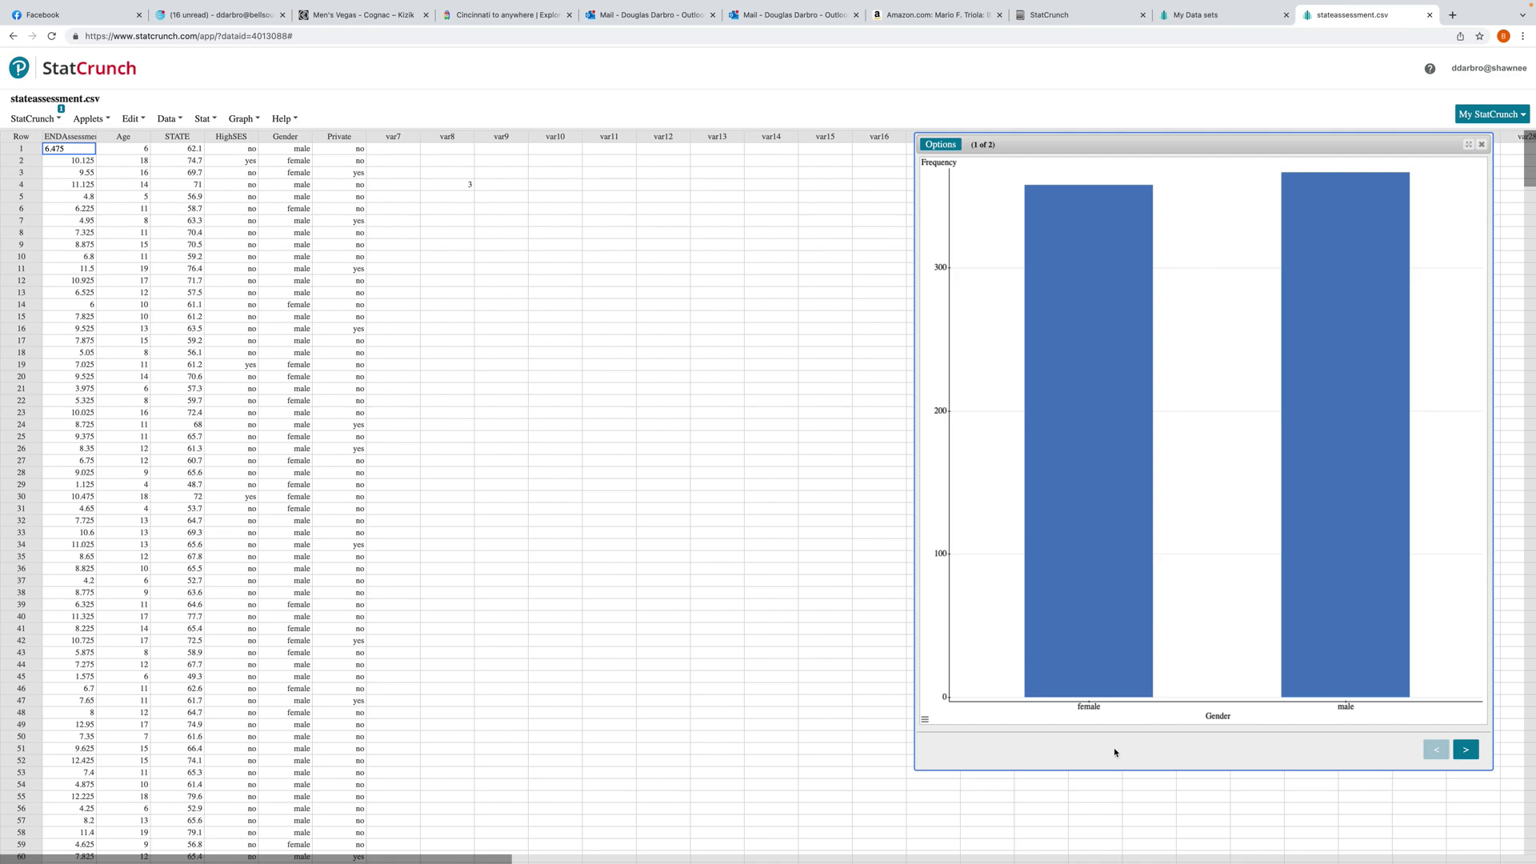
Enlarge and centre the chart window, then read the female and male frequencies (about 360 each).
{"action": "left_click_drag", "start_coordinate": [915, 771], "coordinate": [695, 838]}
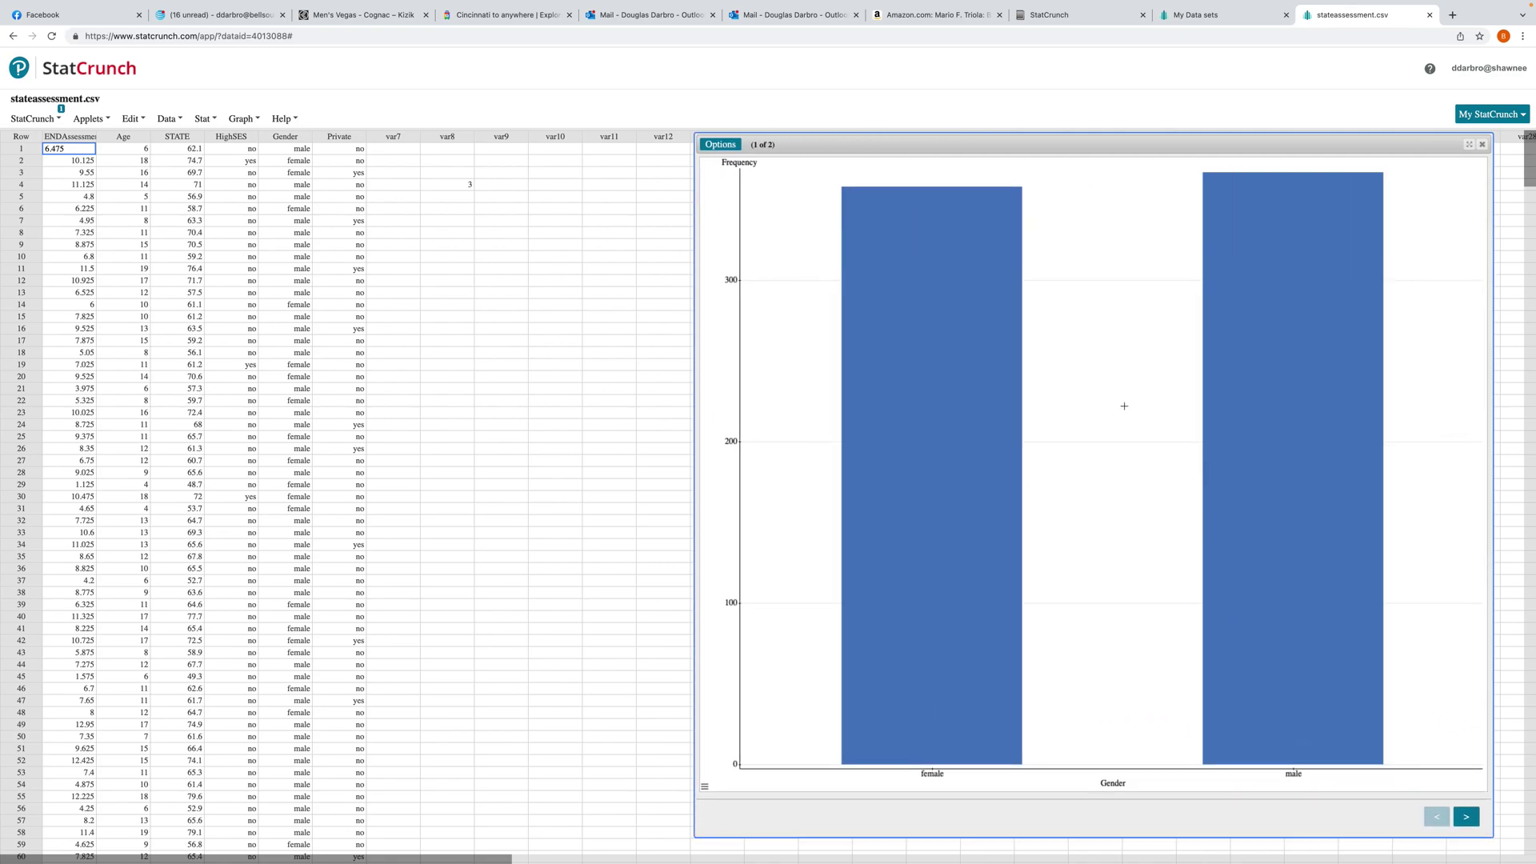
{"action": "left_click_drag", "start_coordinate": [1138, 142], "coordinate": [767, 137]}
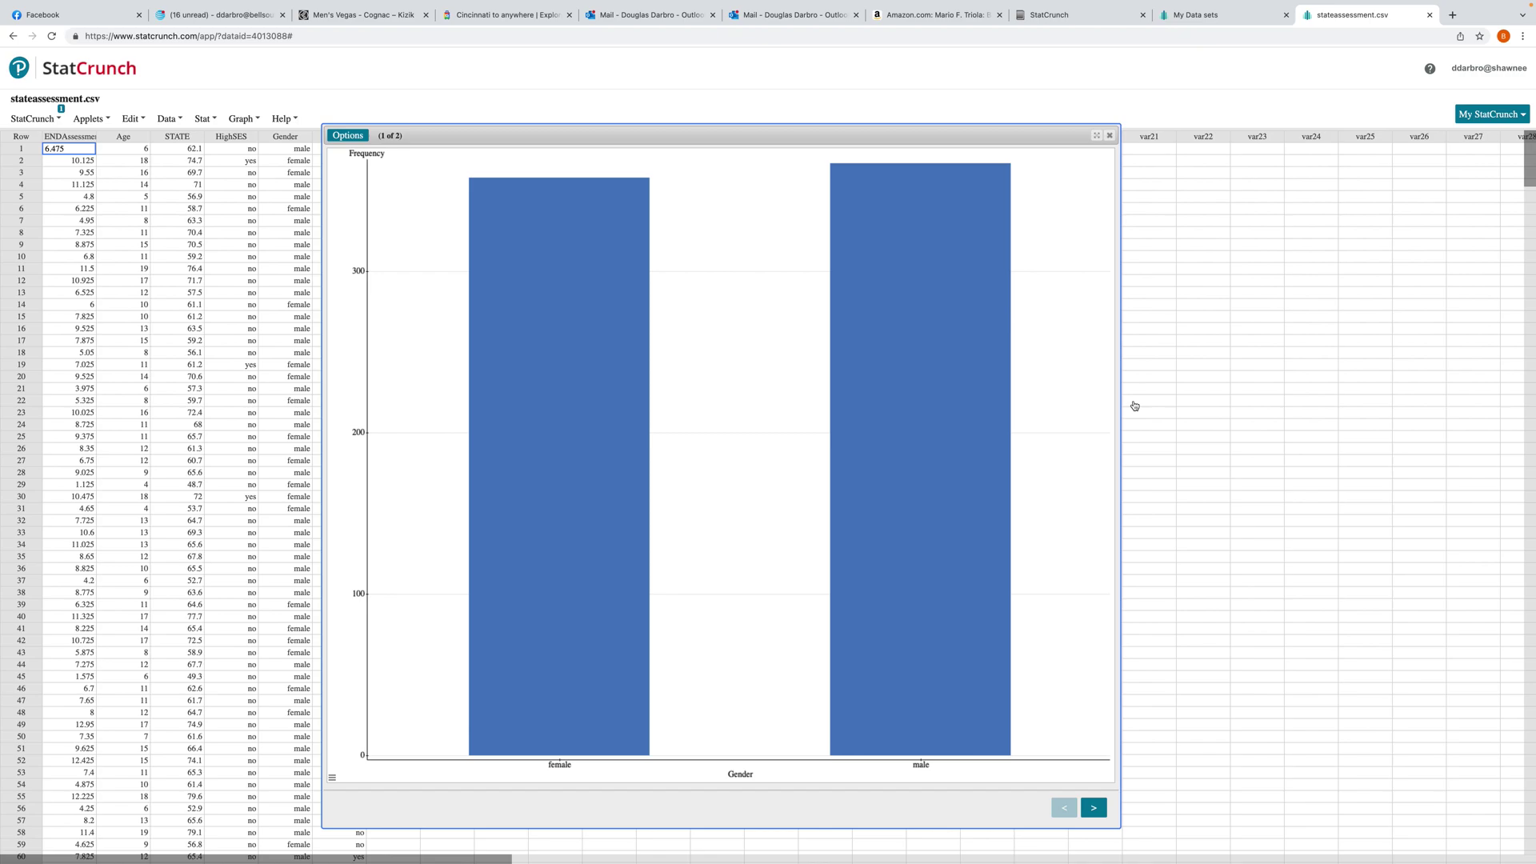
{"action": "mouse_move", "coordinate": [603, 455]}
{"action": "mouse_move", "coordinate": [957, 436]}
View the Private bar chart (about 560 no, 165 yes), then close the chart window.
{"action": "left_click", "coordinate": [1093, 808]}
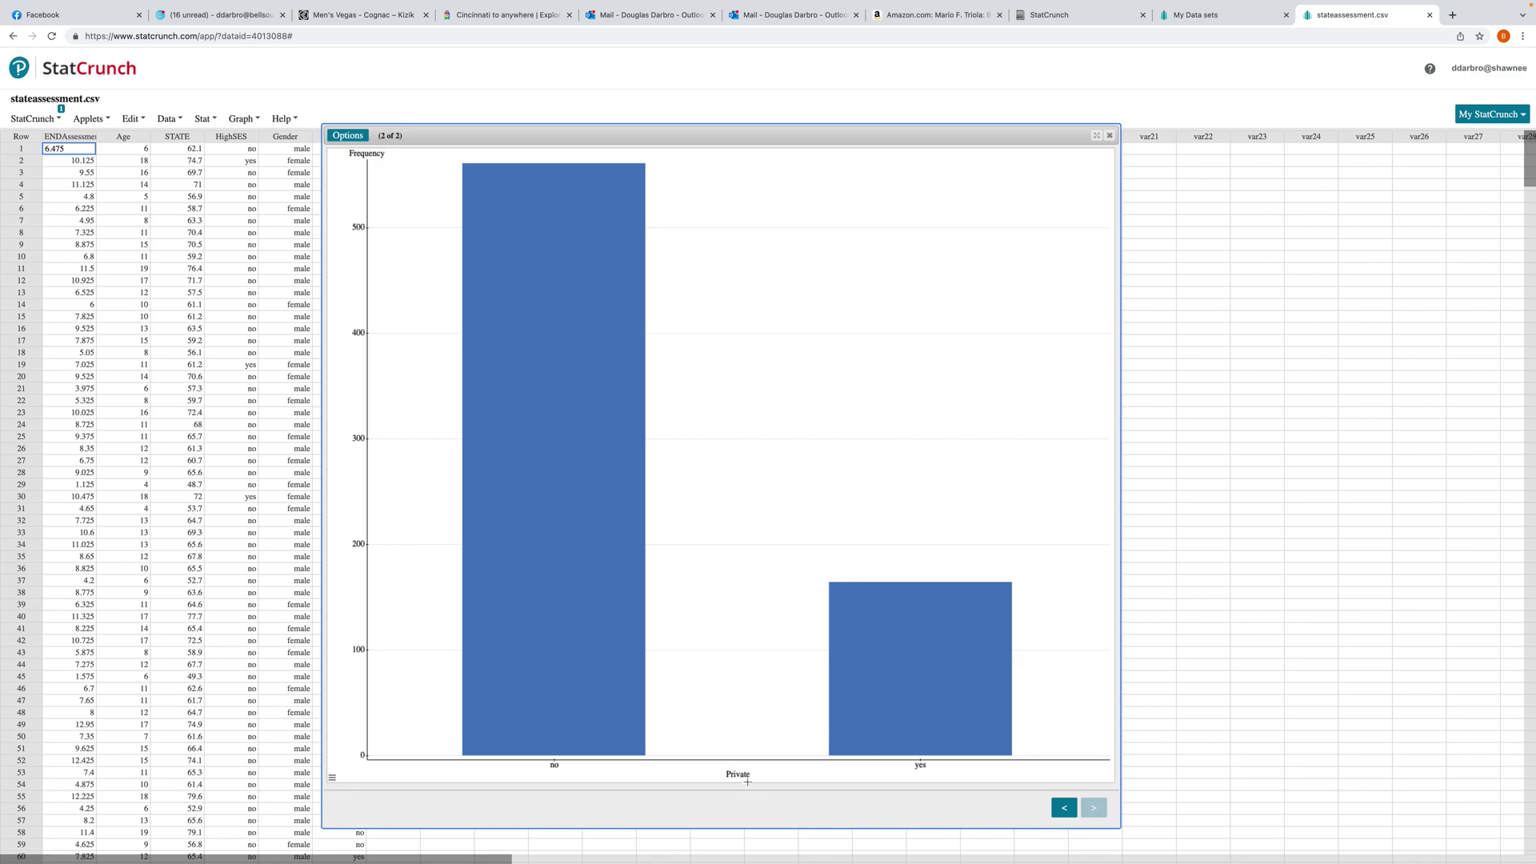
{"action": "mouse_move", "coordinate": [559, 618]}
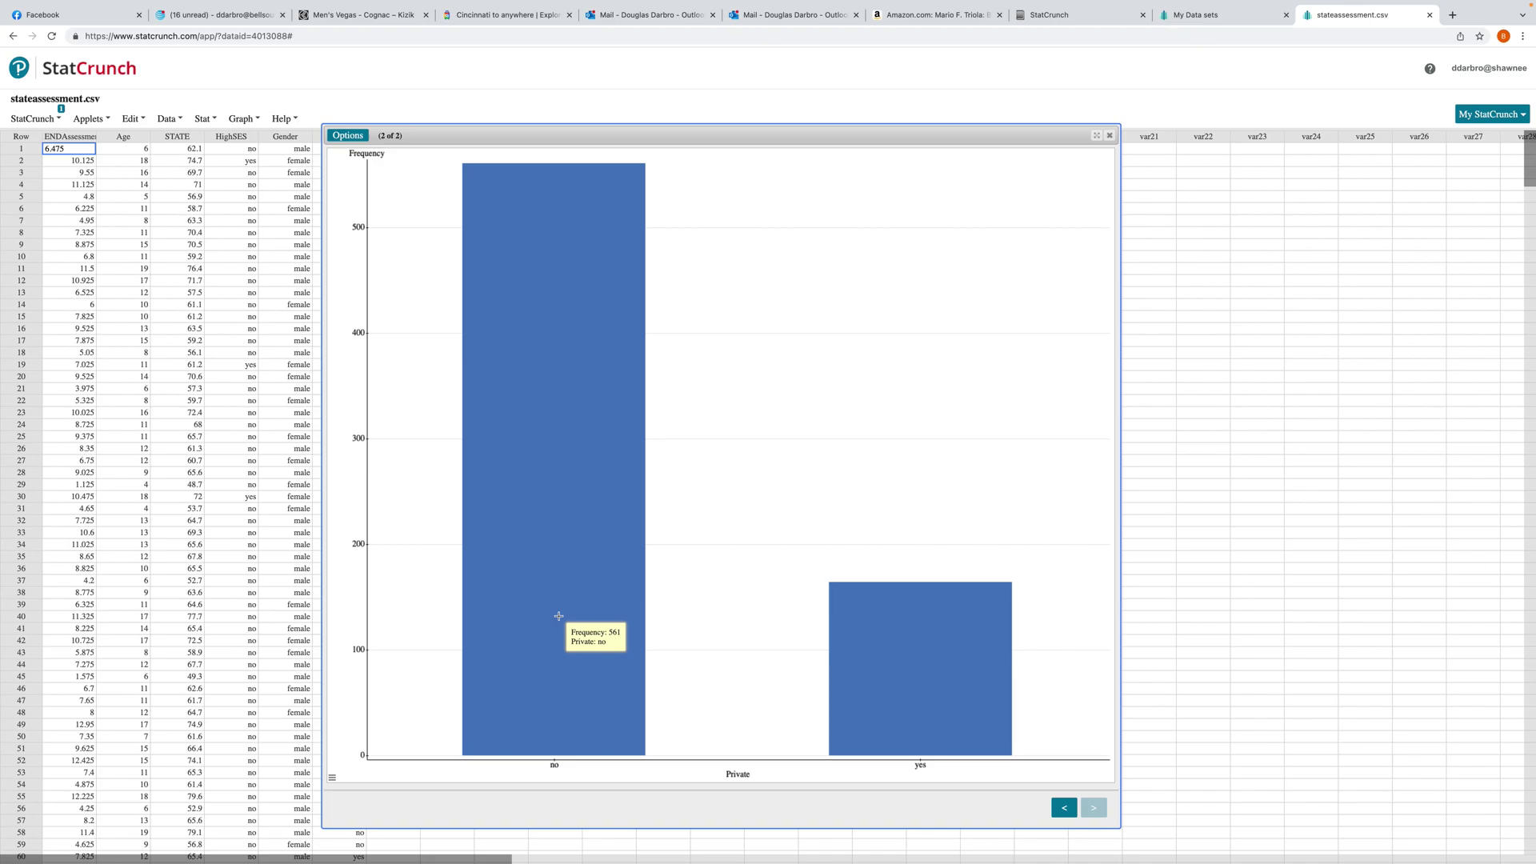
{"action": "mouse_move", "coordinate": [891, 656]}
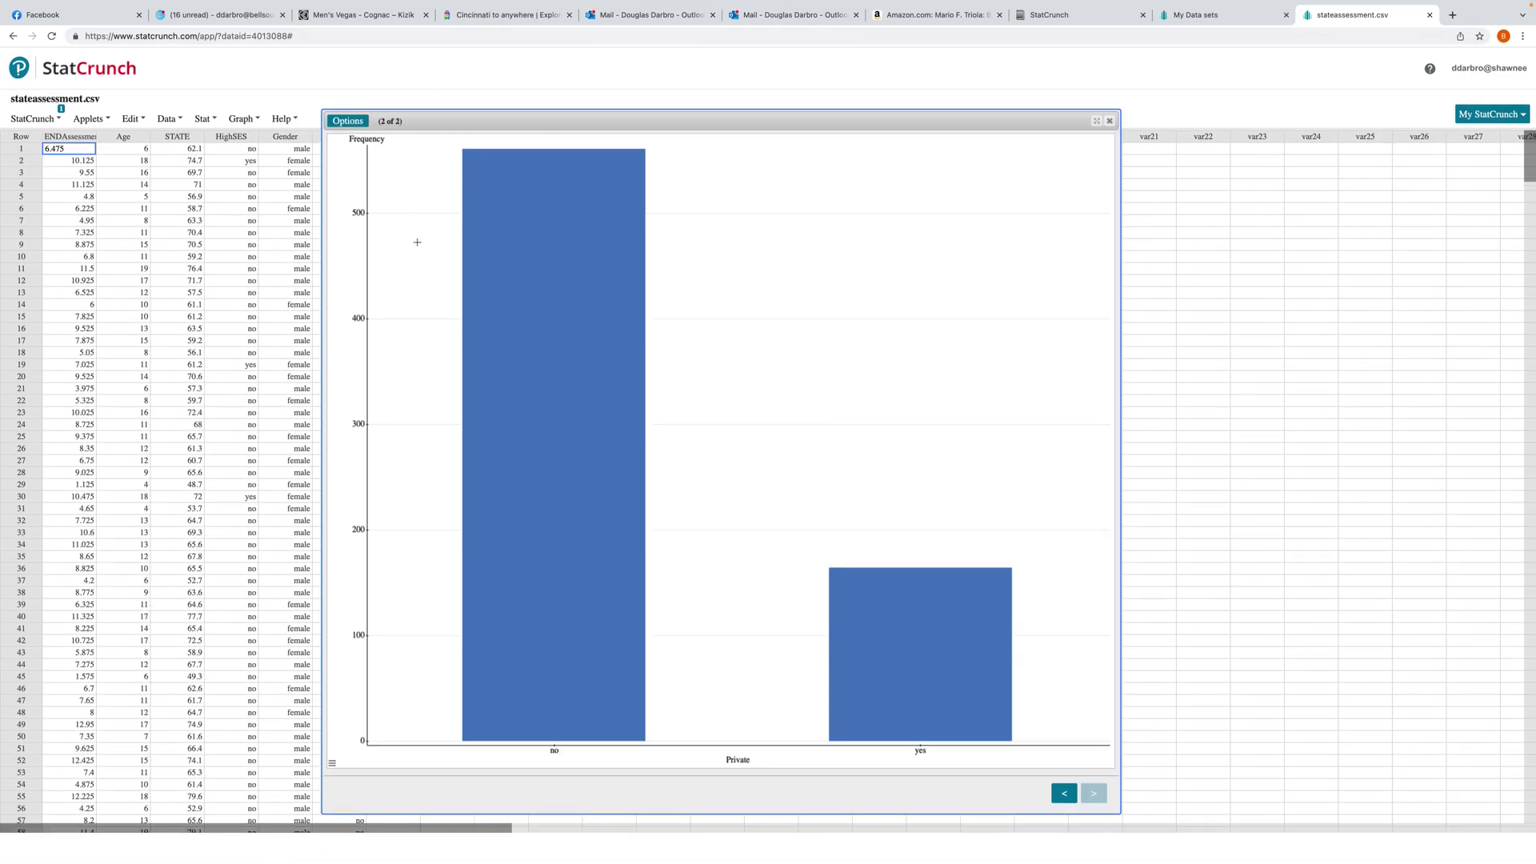
{"action": "left_click", "coordinate": [1110, 121]}
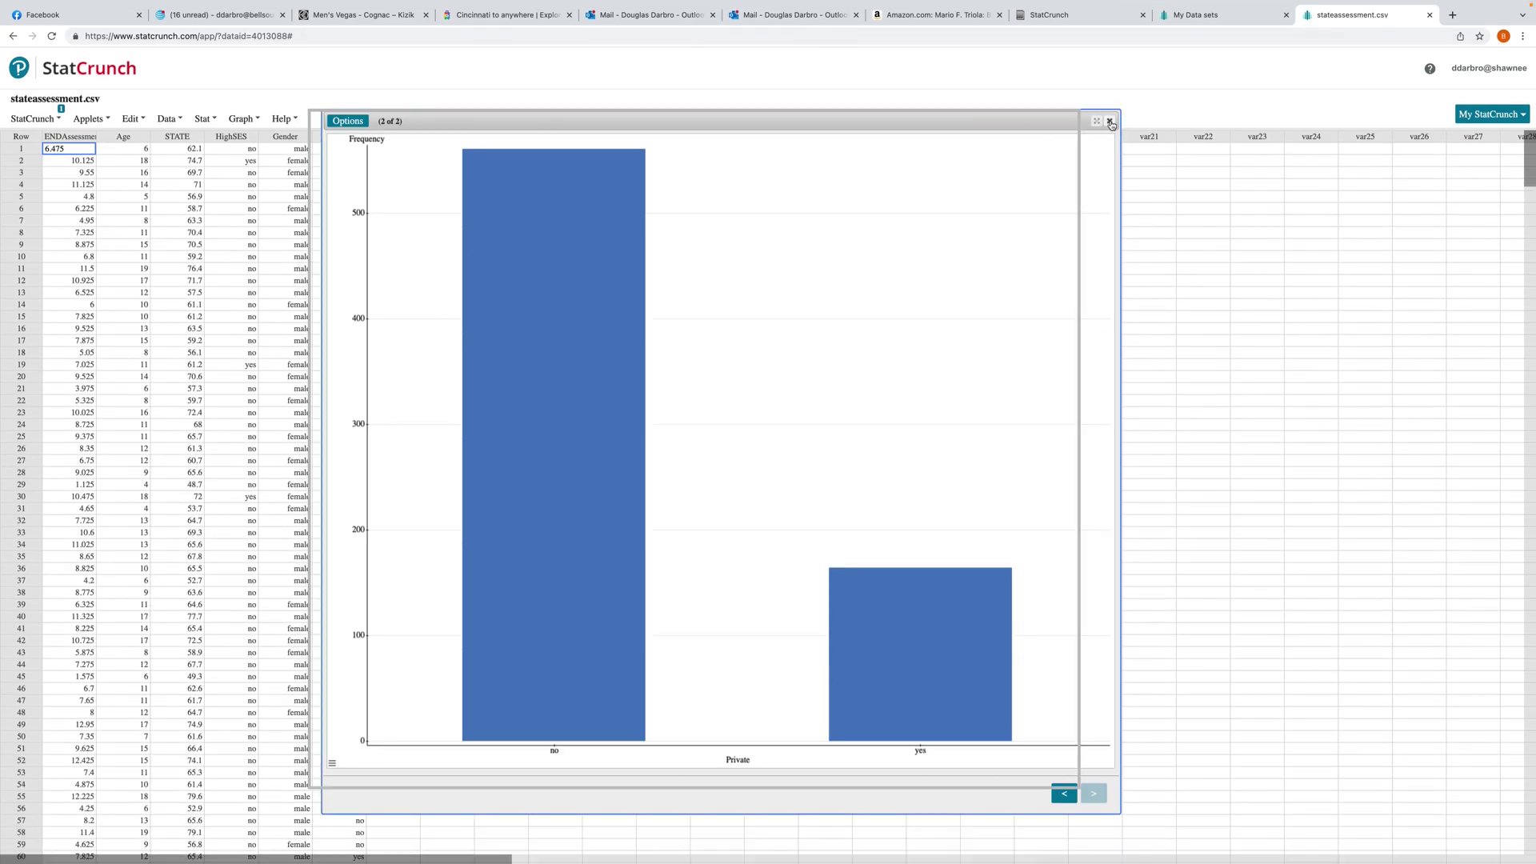
{"action": "left_click", "coordinate": [242, 118]}
Compute pie charts of HighSES, Gender and Private using Graph > Pie Chart > With Data.
{"action": "mouse_move", "coordinate": [257, 158]}
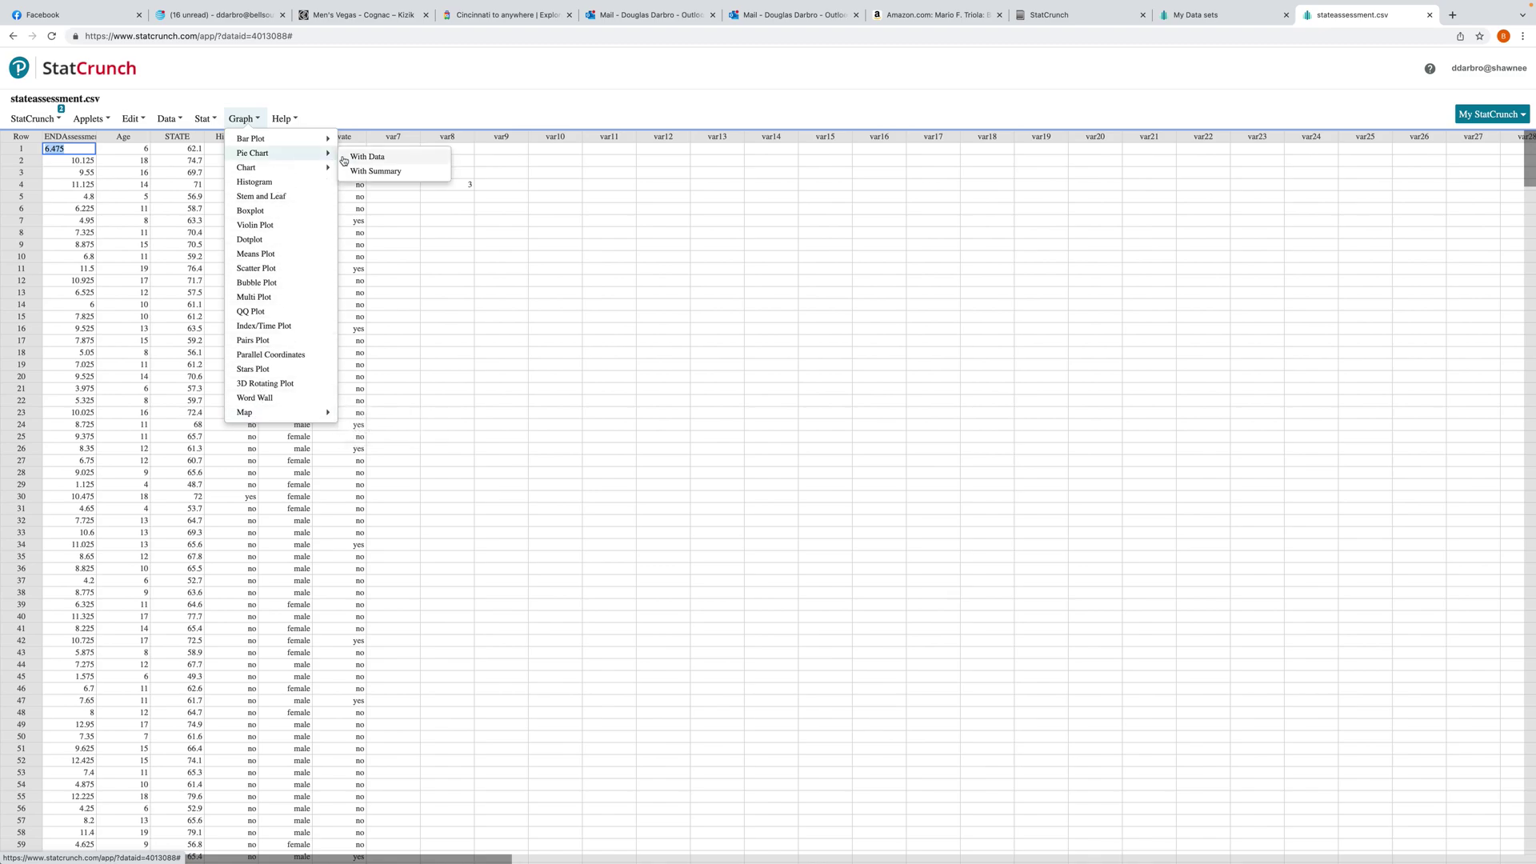
{"action": "left_click", "coordinate": [369, 158]}
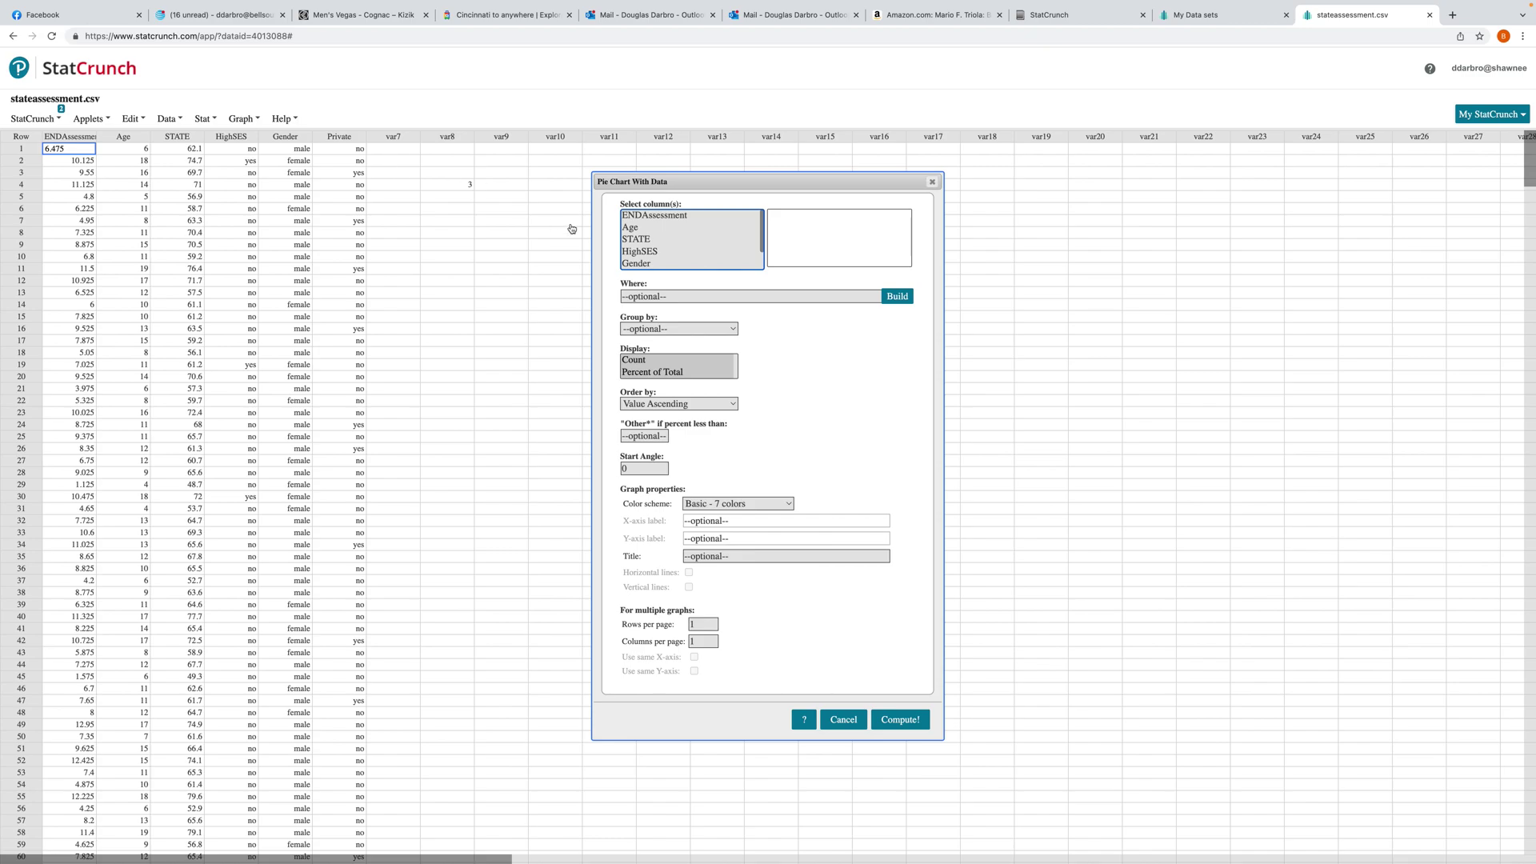
{"action": "scroll", "coordinate": [704, 240], "scroll_direction": "down", "scroll_amount": 2}
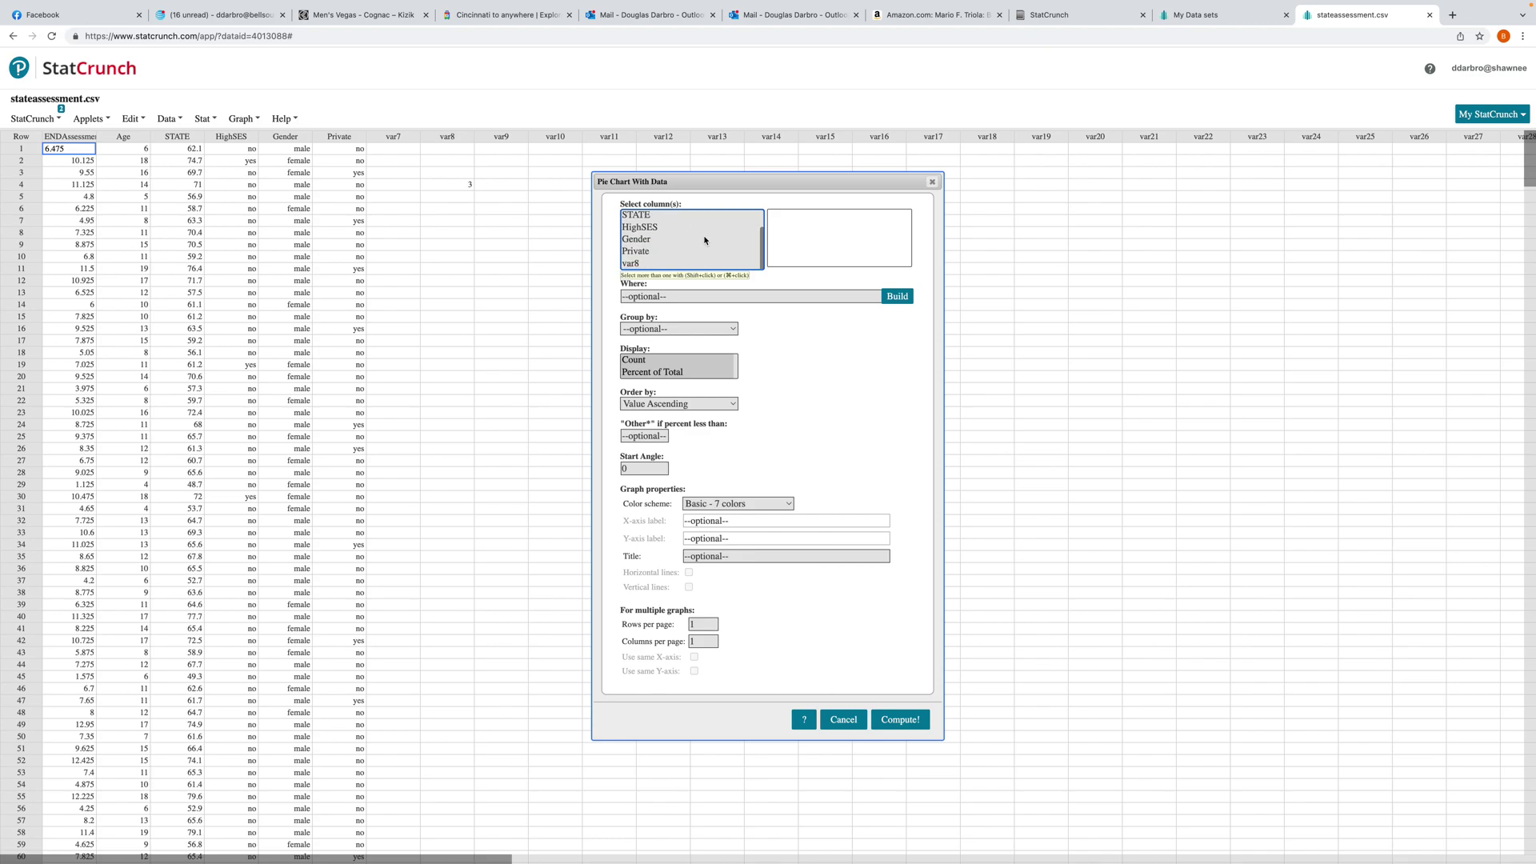
{"action": "left_click", "coordinate": [637, 240]}
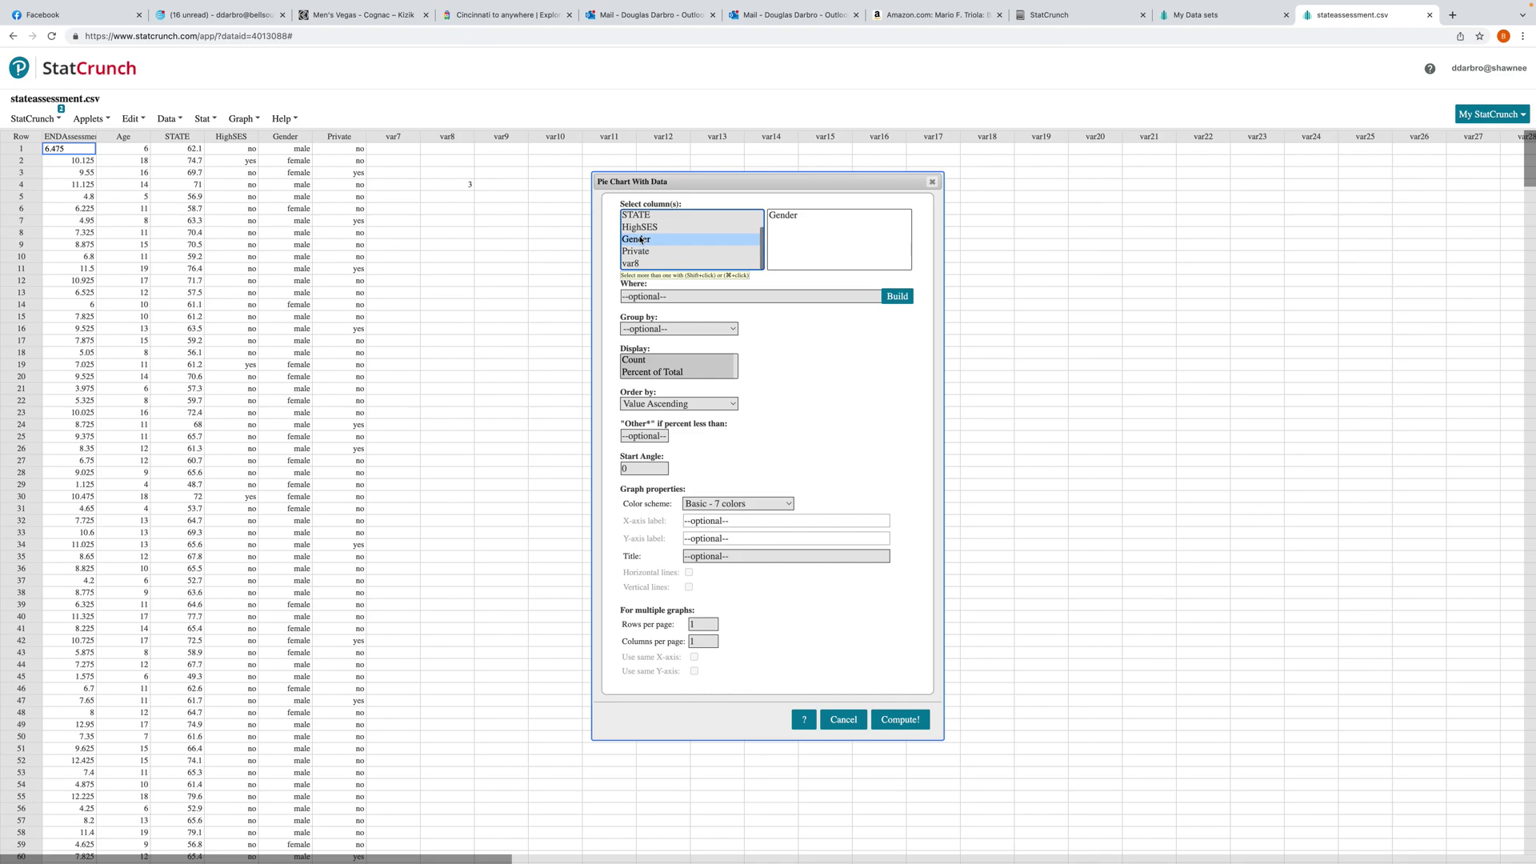
{"action": "left_click", "coordinate": [643, 230], "text": "shift"}
{"action": "left_click", "coordinate": [644, 252], "text": "shift"}
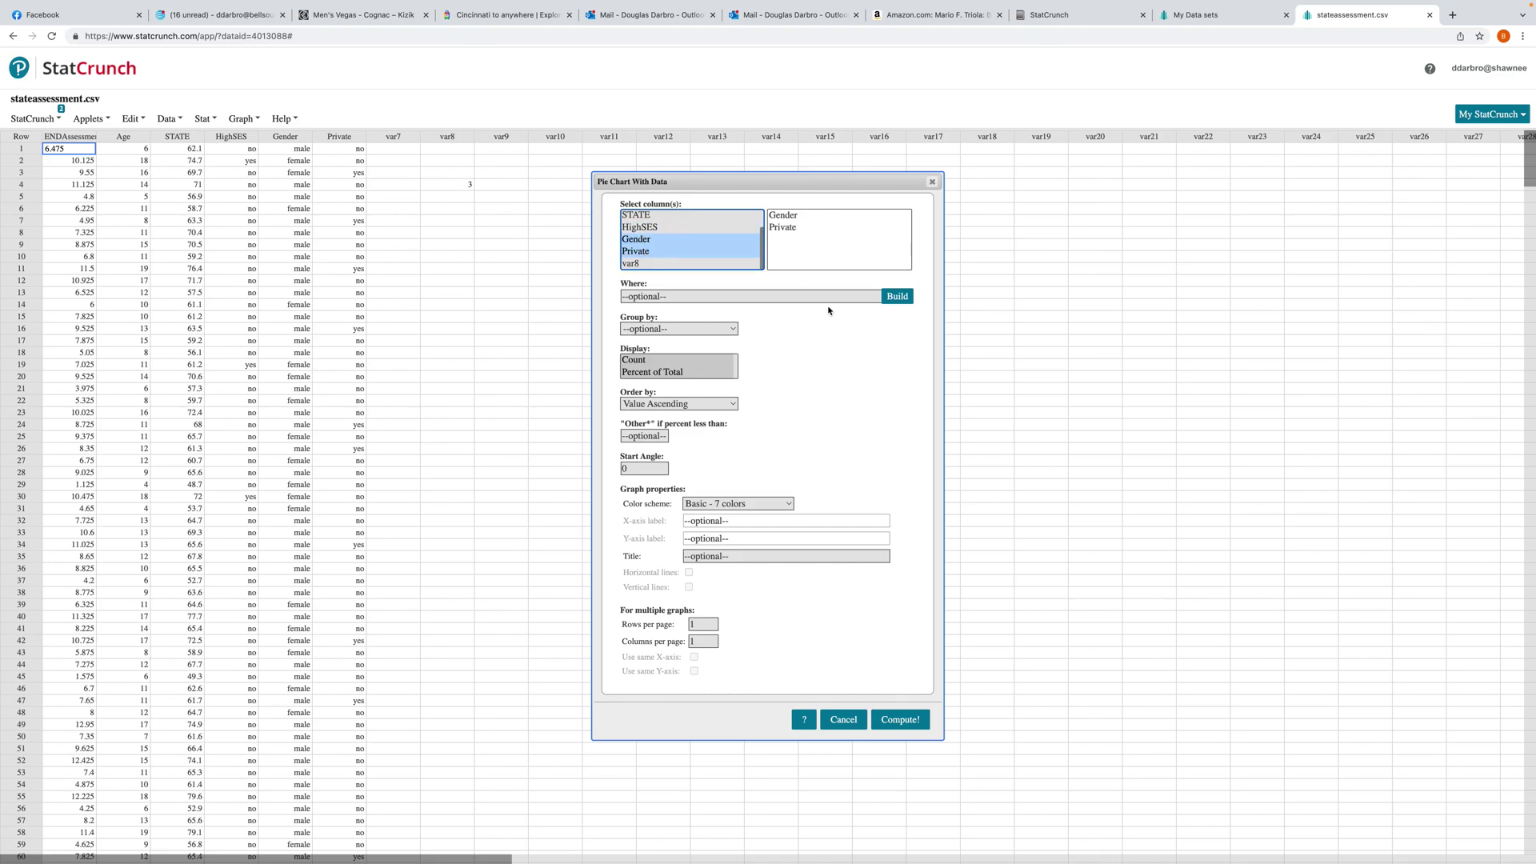
{"action": "left_click", "coordinate": [657, 229]}
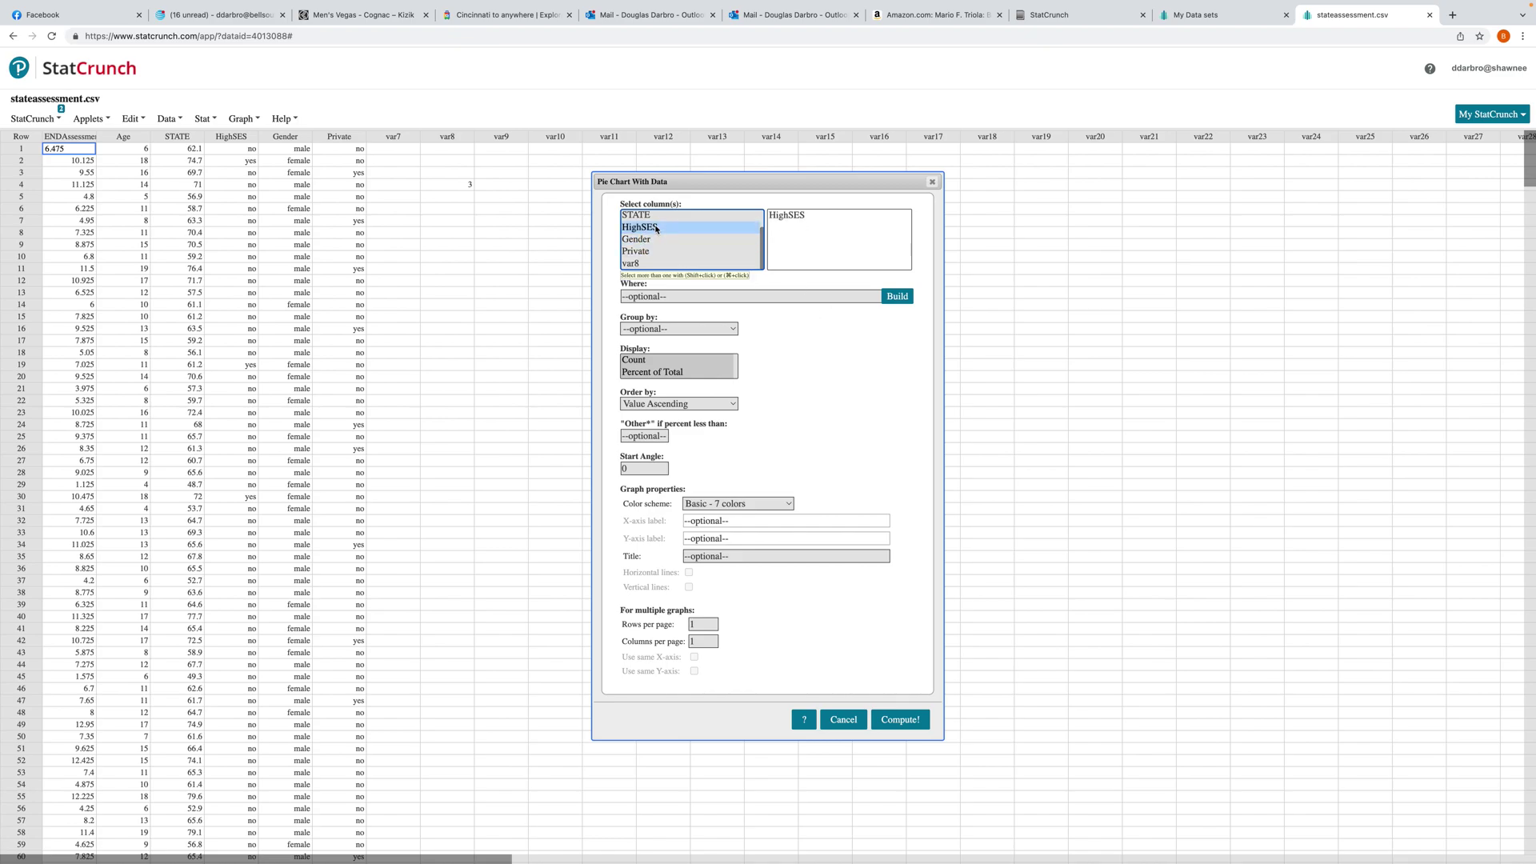
{"action": "left_click", "coordinate": [654, 239], "text": "shift"}
{"action": "left_click", "coordinate": [654, 251], "text": "shift"}
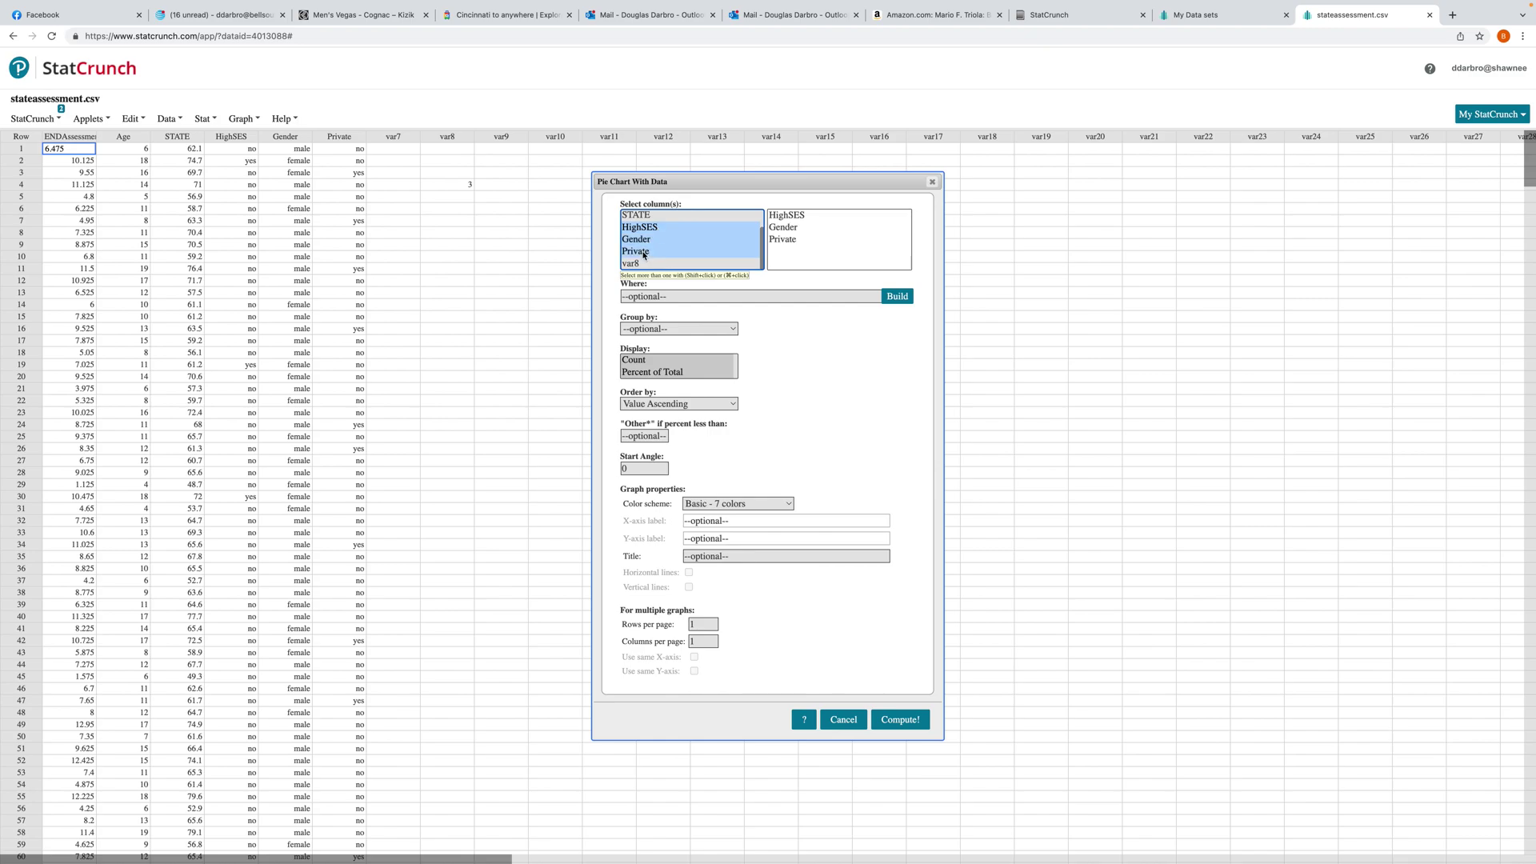
{"action": "left_click", "coordinate": [896, 722]}
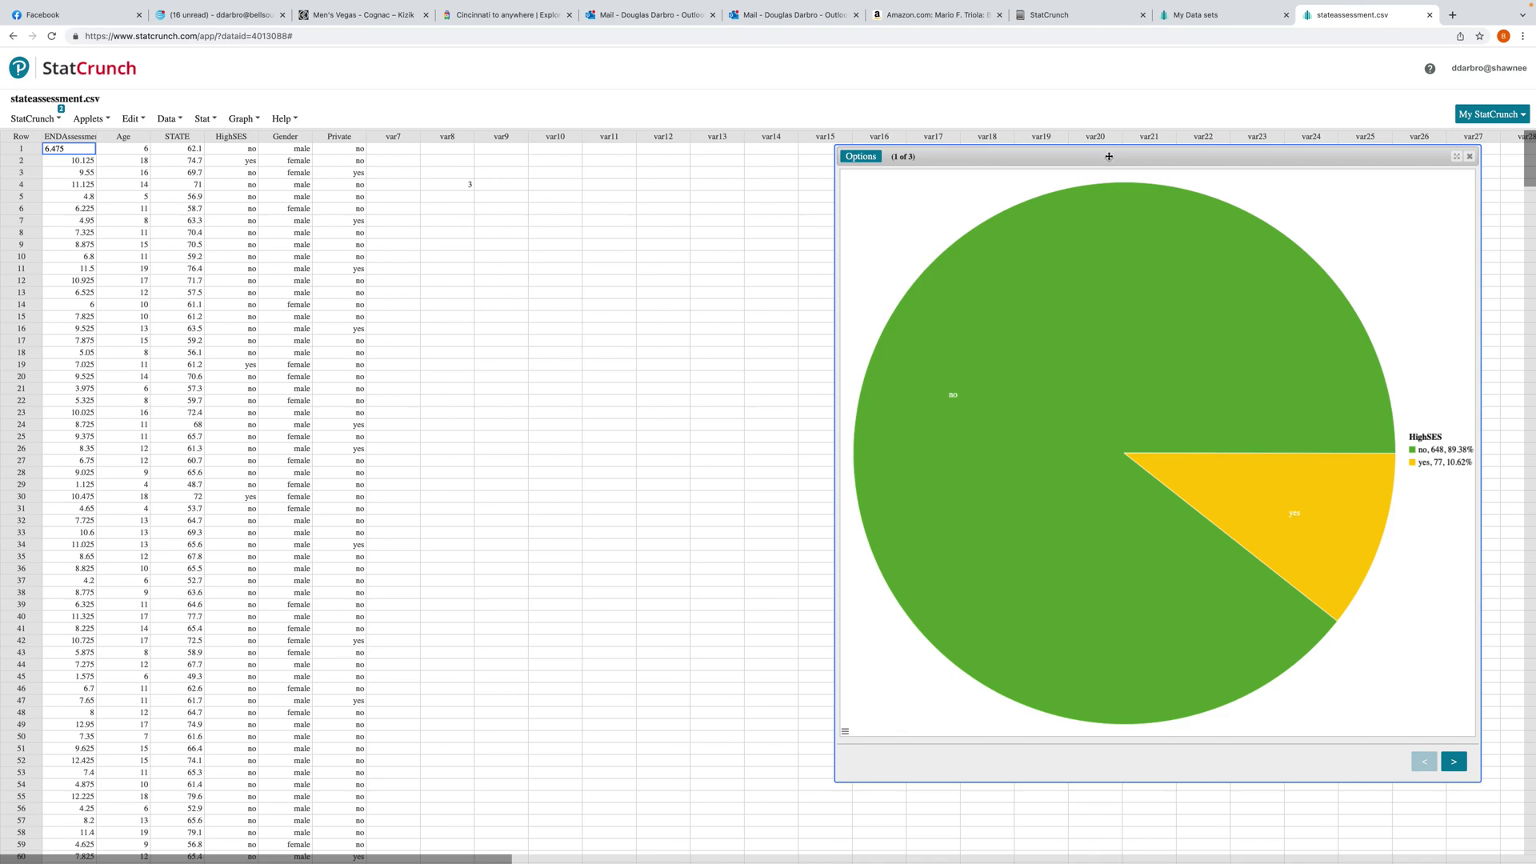
Move the pie chart window and read the HighSES pie: no 648 (89.38%), yes 77 (10.62%).
{"action": "left_click_drag", "start_coordinate": [1108, 155], "coordinate": [592, 71]}
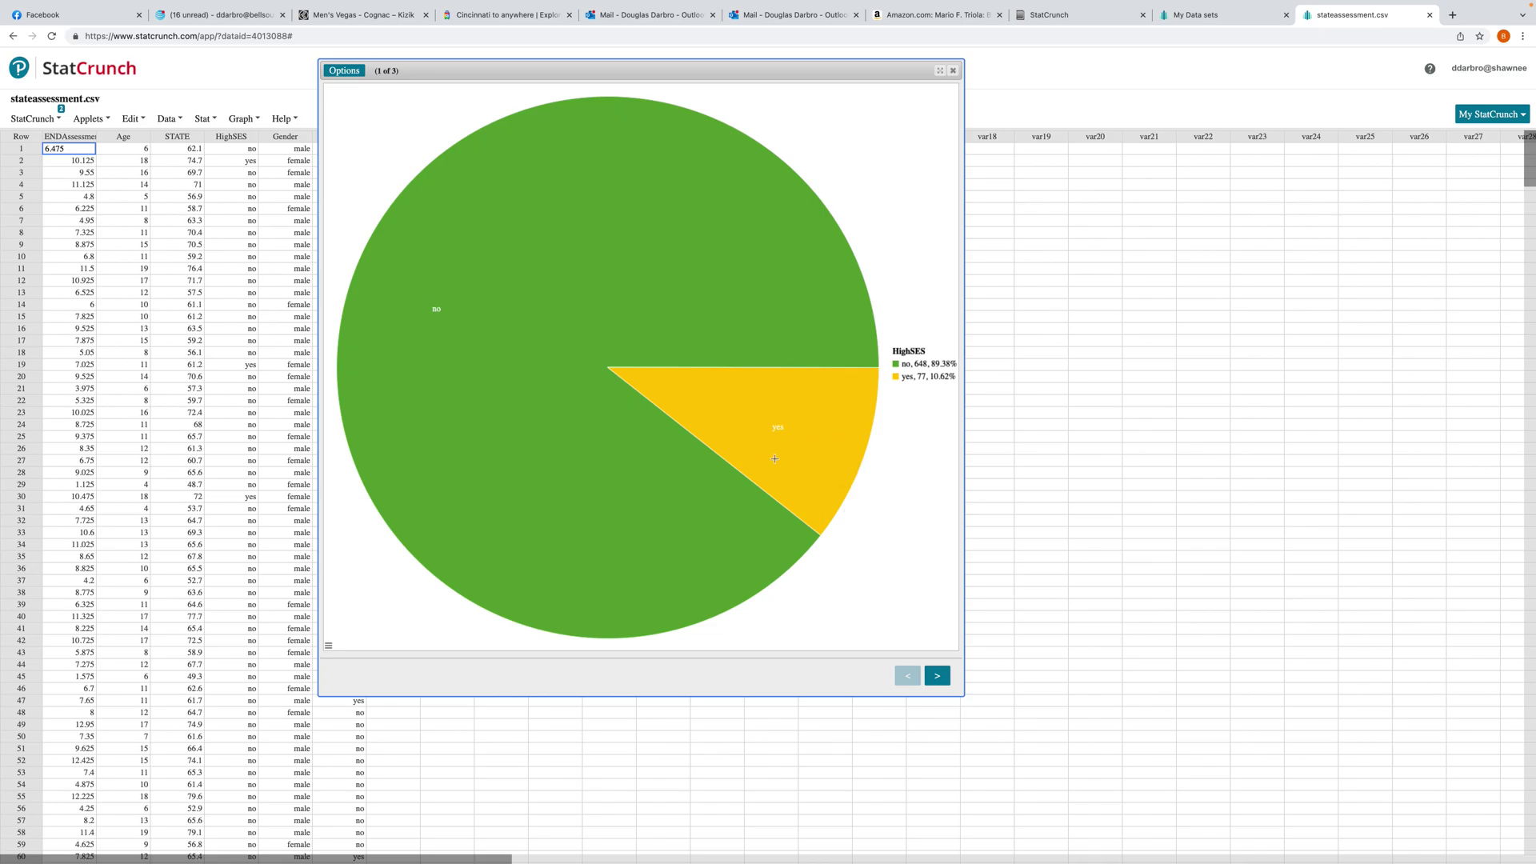
{"action": "mouse_move", "coordinate": [600, 401]}
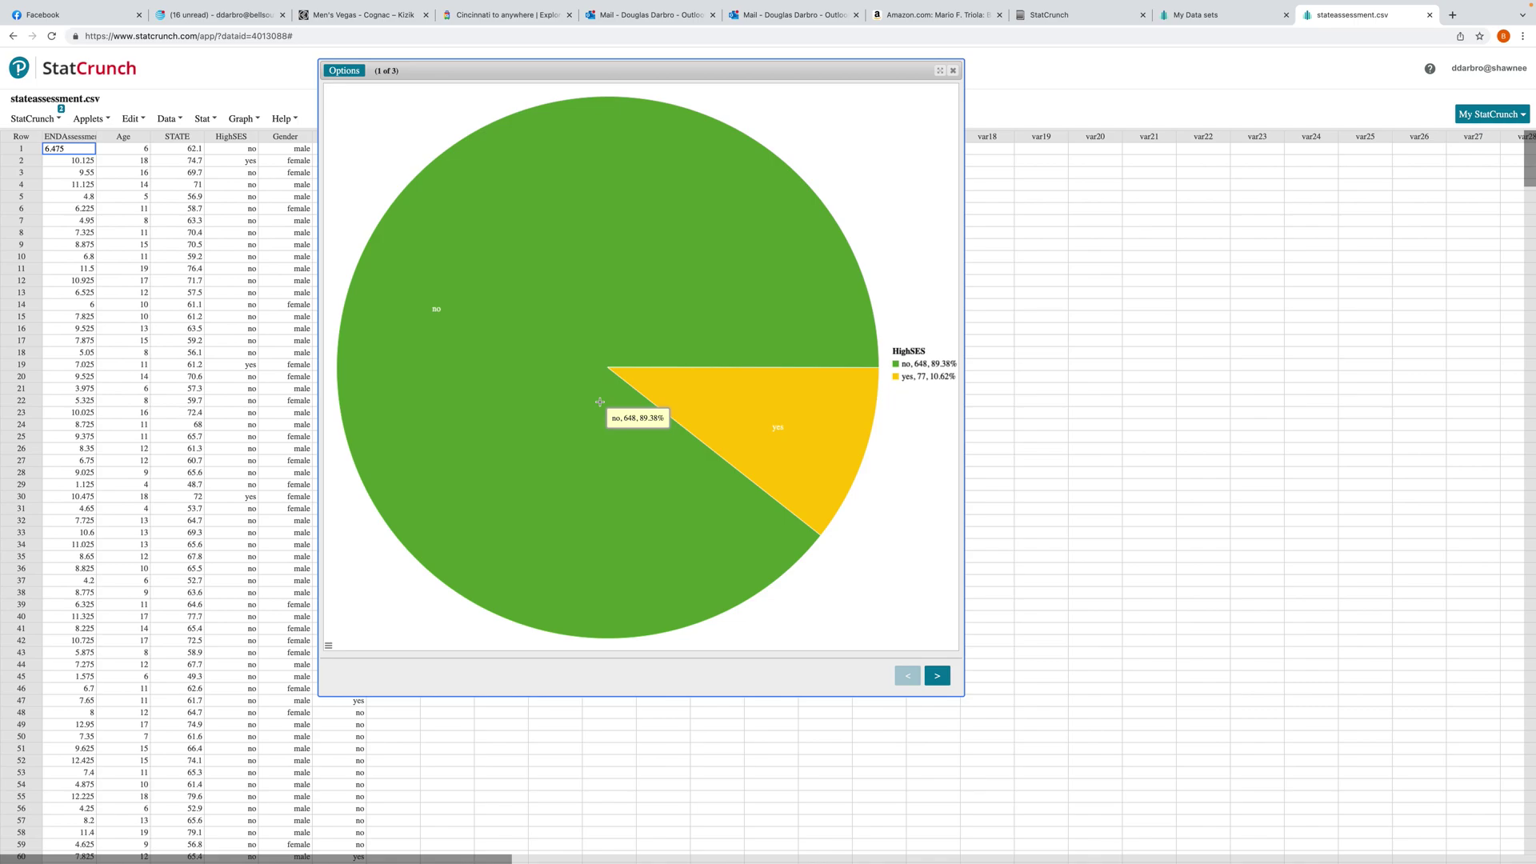
{"action": "mouse_move", "coordinate": [714, 404]}
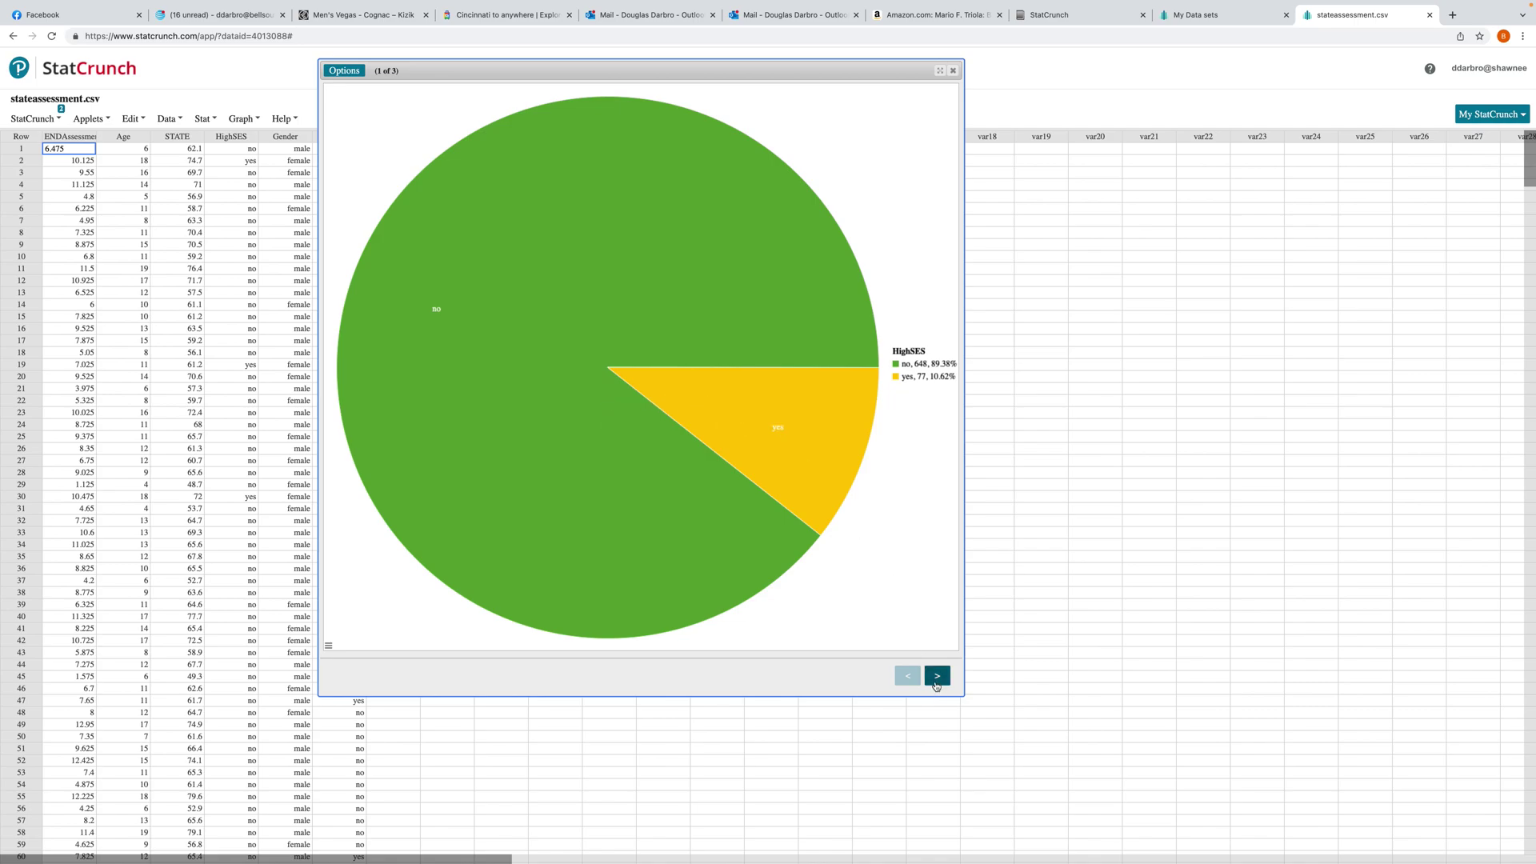
Step through the Gender and Private pie charts, then close the window and return to MyLab.
{"action": "left_click", "coordinate": [936, 677]}
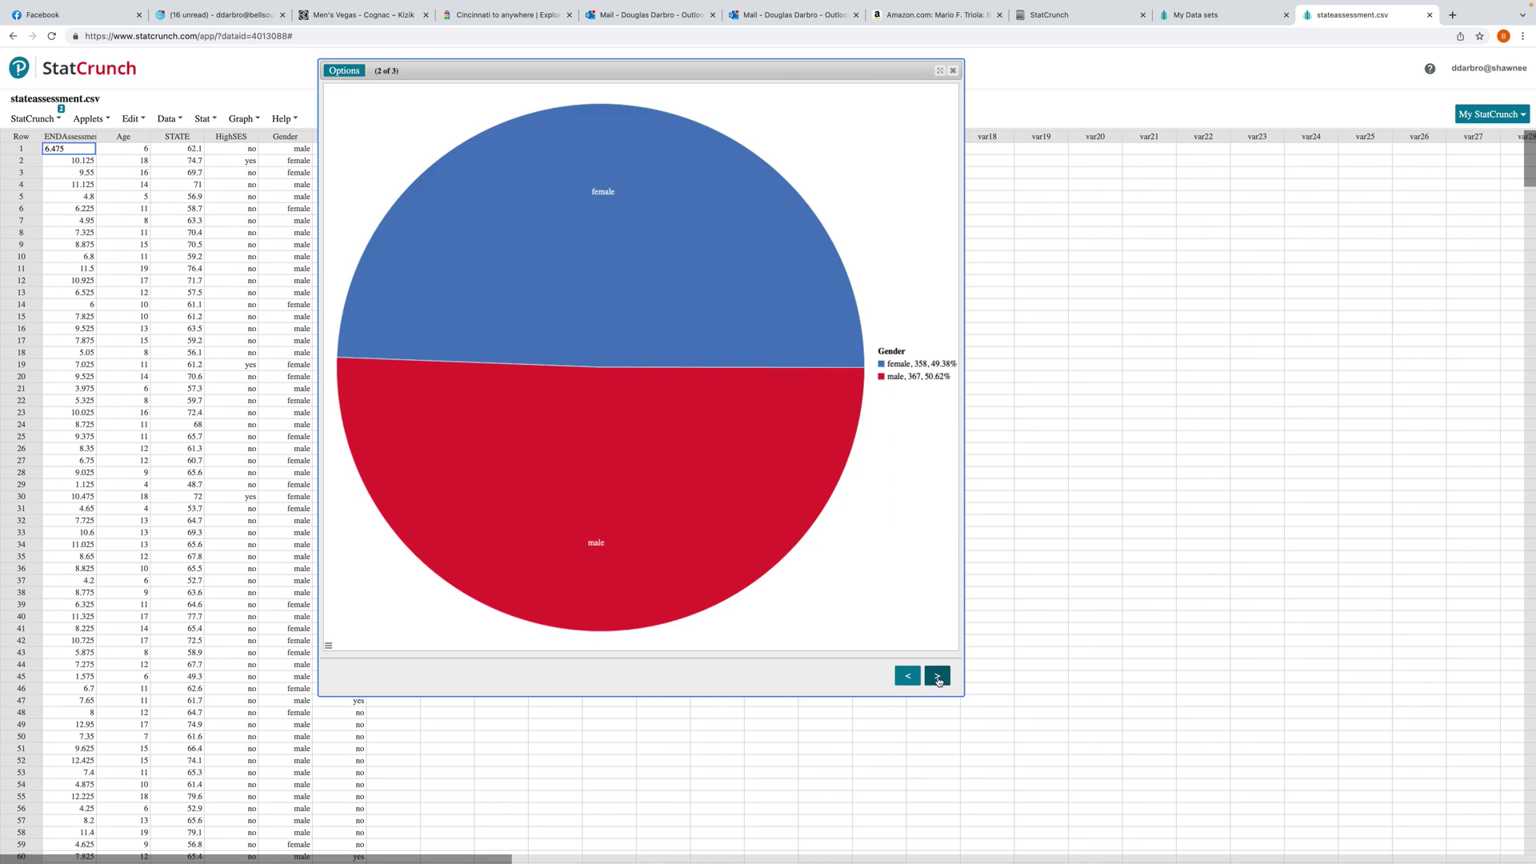
{"action": "left_click", "coordinate": [938, 678]}
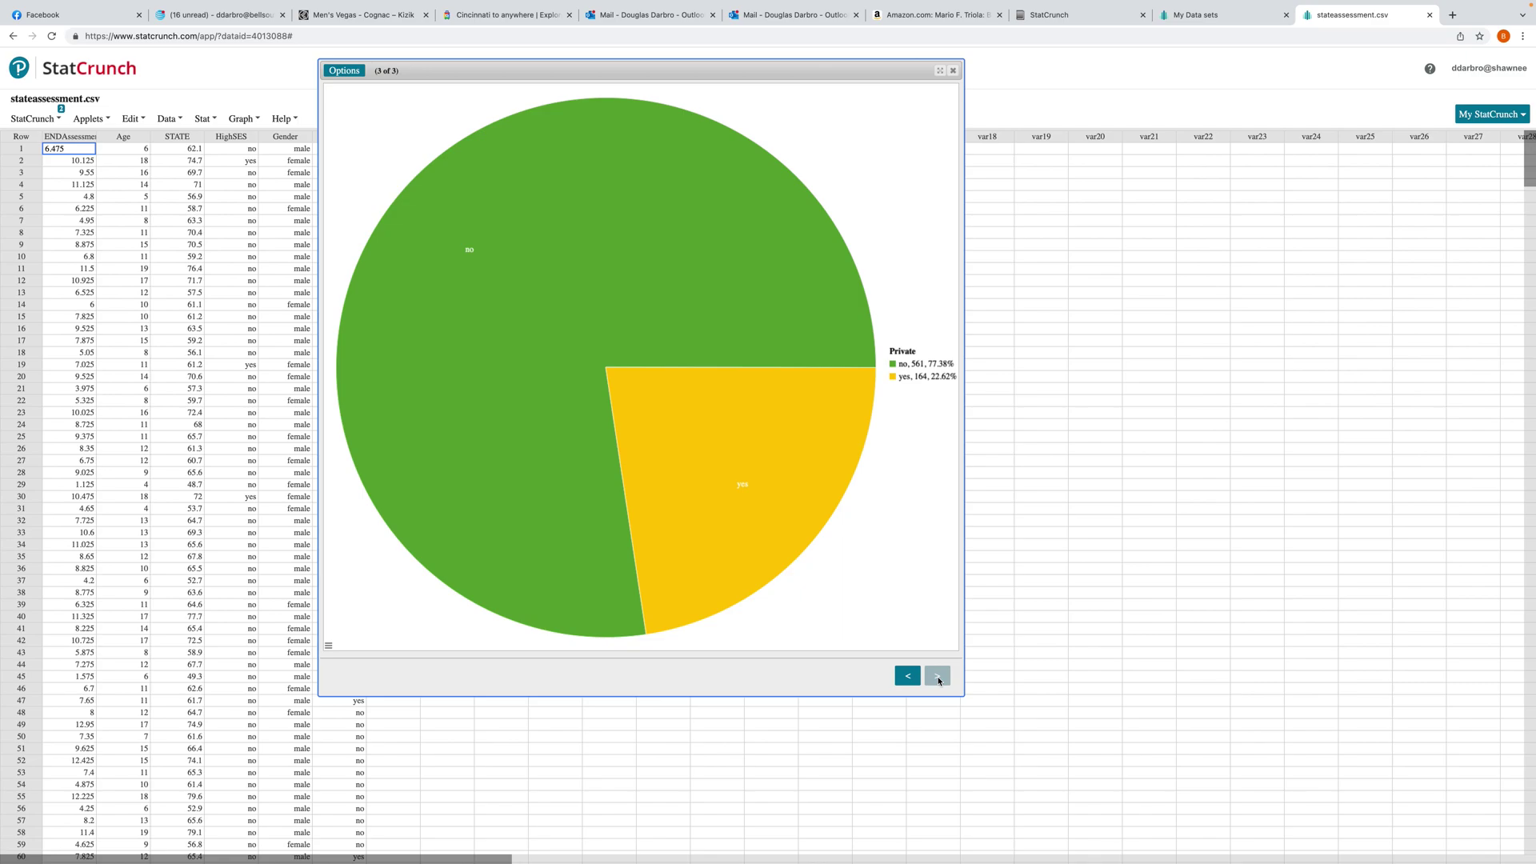
{"action": "mouse_move", "coordinate": [626, 285]}
{"action": "mouse_move", "coordinate": [696, 450]}
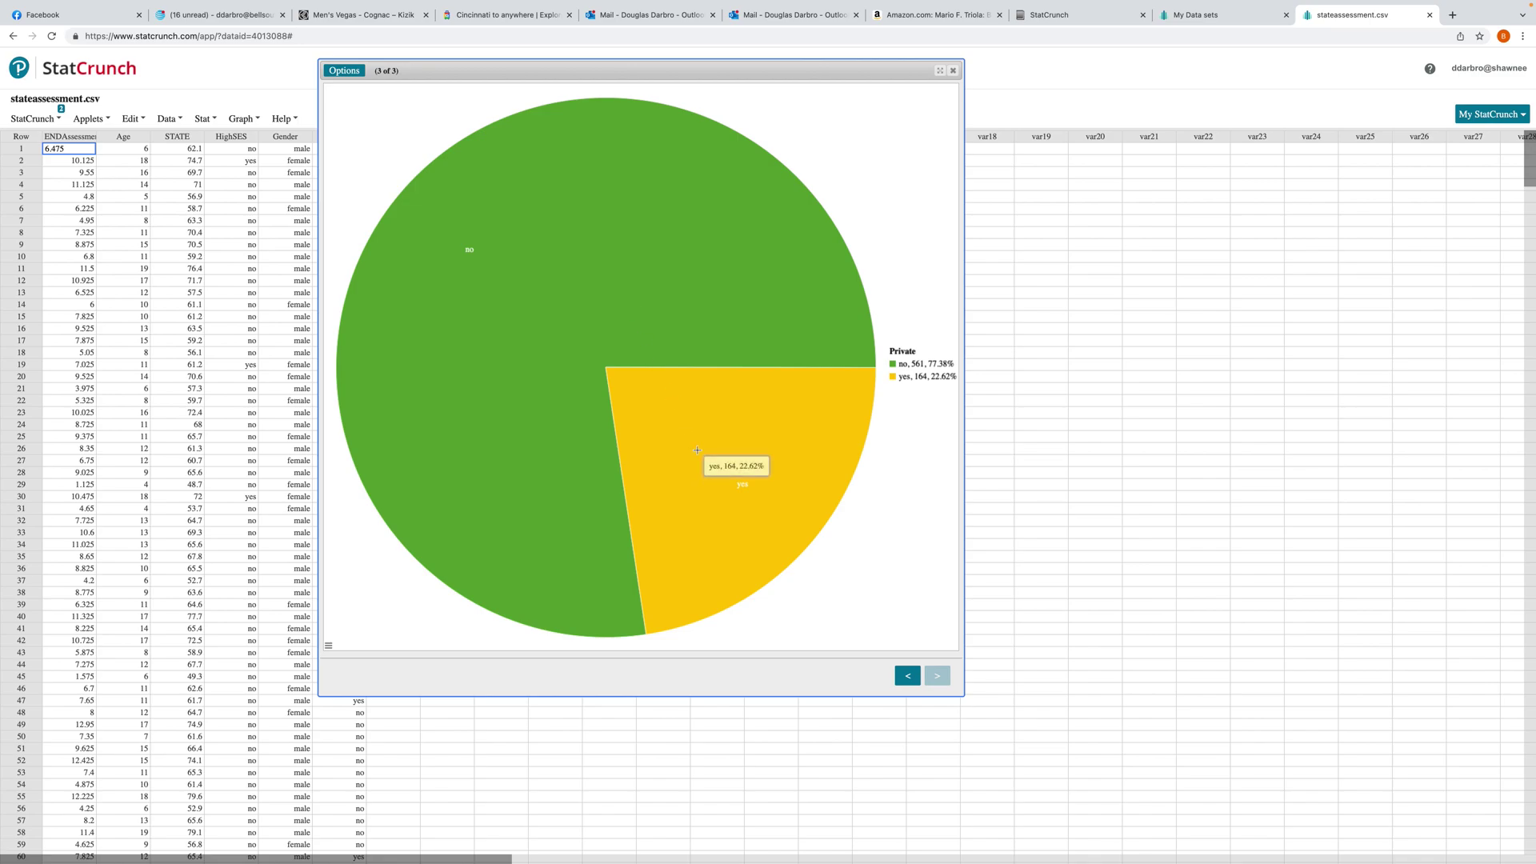
{"action": "left_click", "coordinate": [953, 72]}
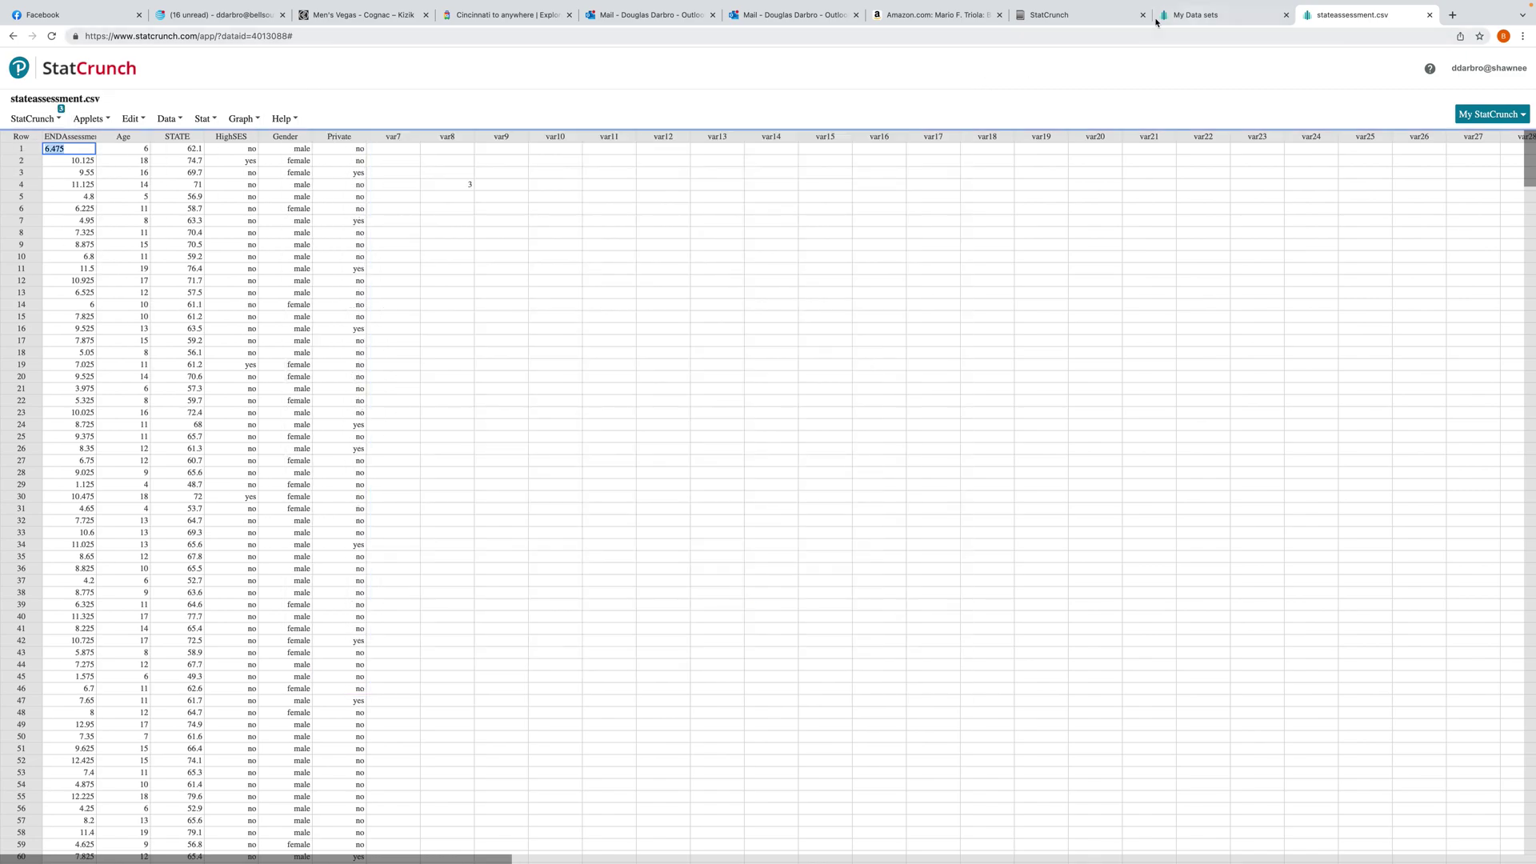
{"action": "left_click", "coordinate": [1096, 18]}
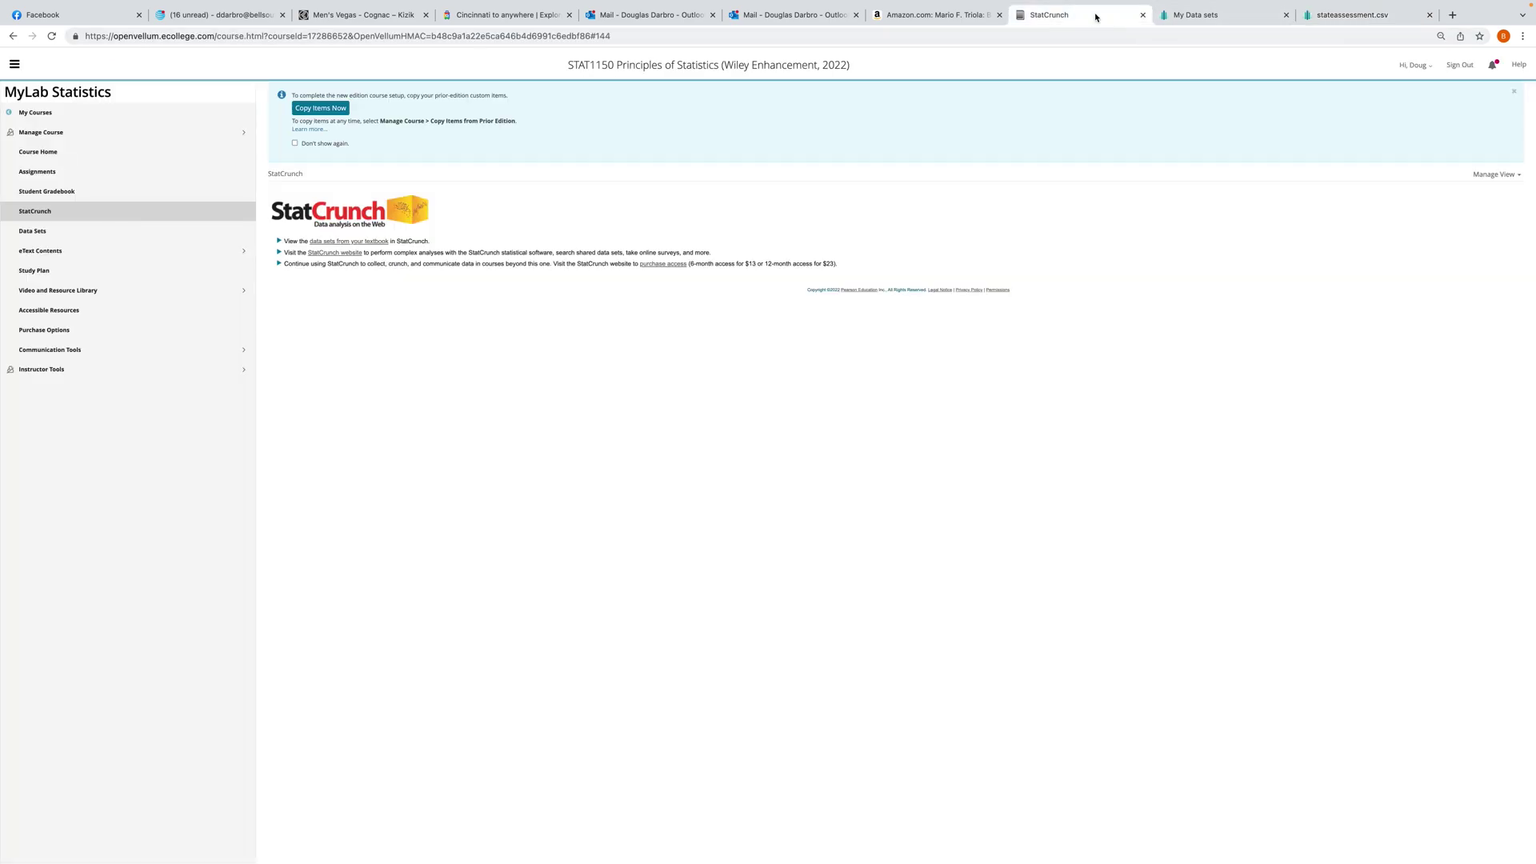
Go to Assignments, open the Lesson #1, Demo for V4 homework, and start Question 1.
{"action": "left_click", "coordinate": [52, 376]}
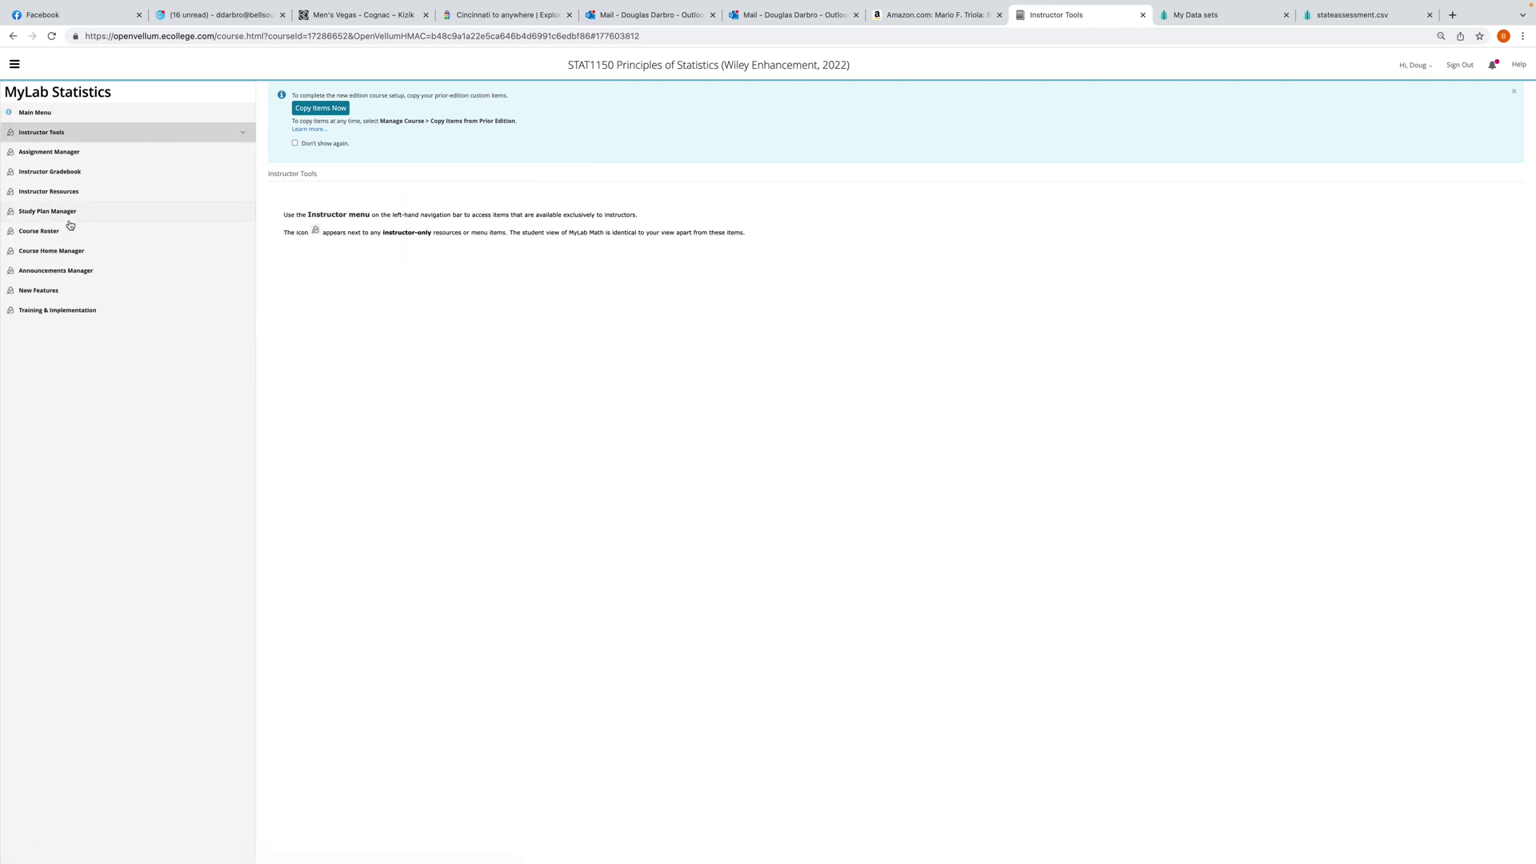
{"action": "left_click", "coordinate": [32, 112]}
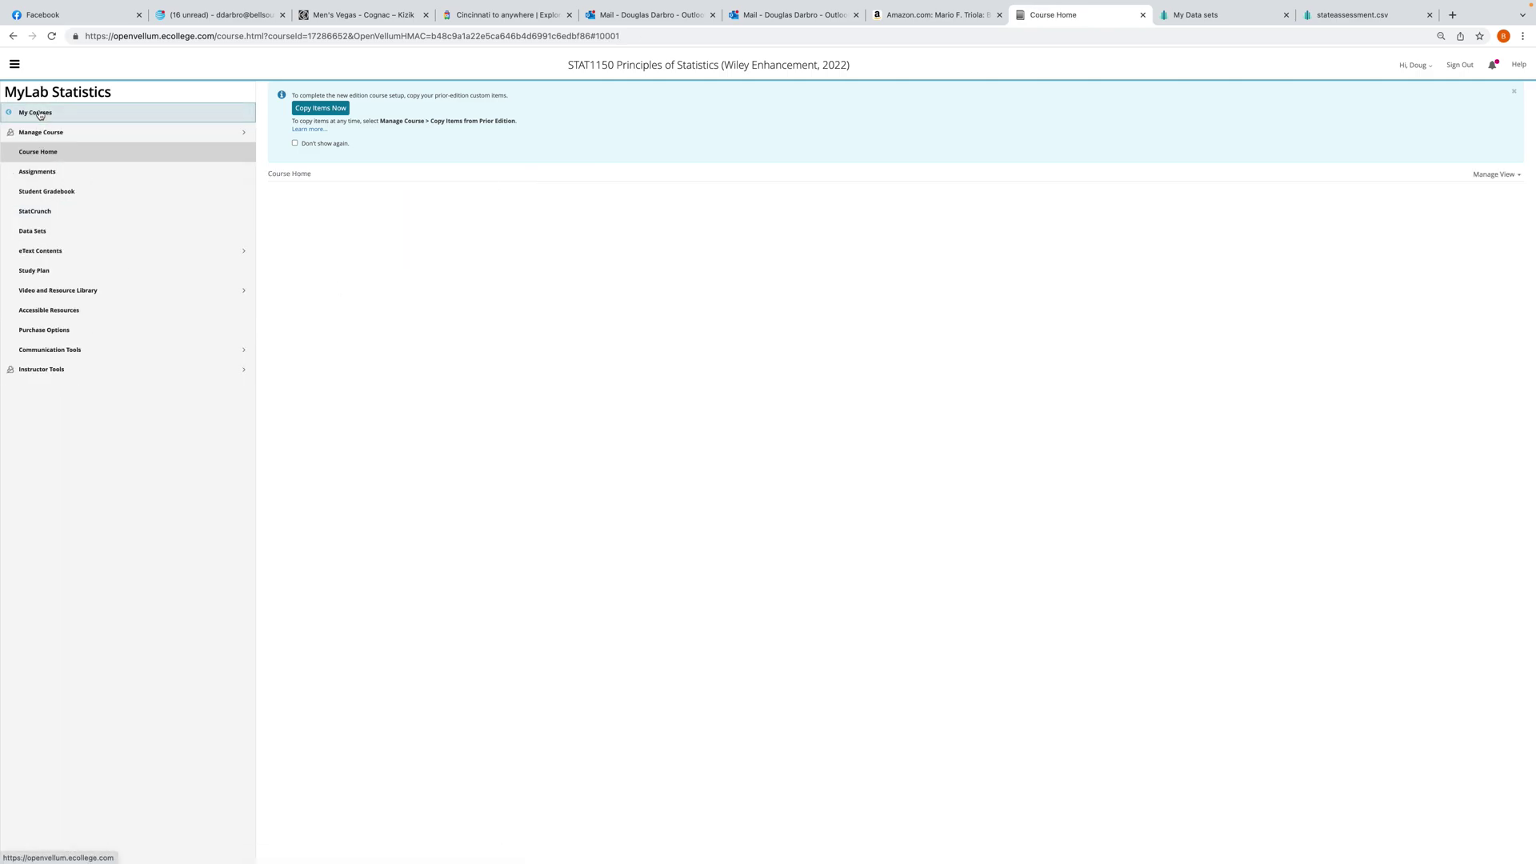
{"action": "left_click", "coordinate": [42, 174]}
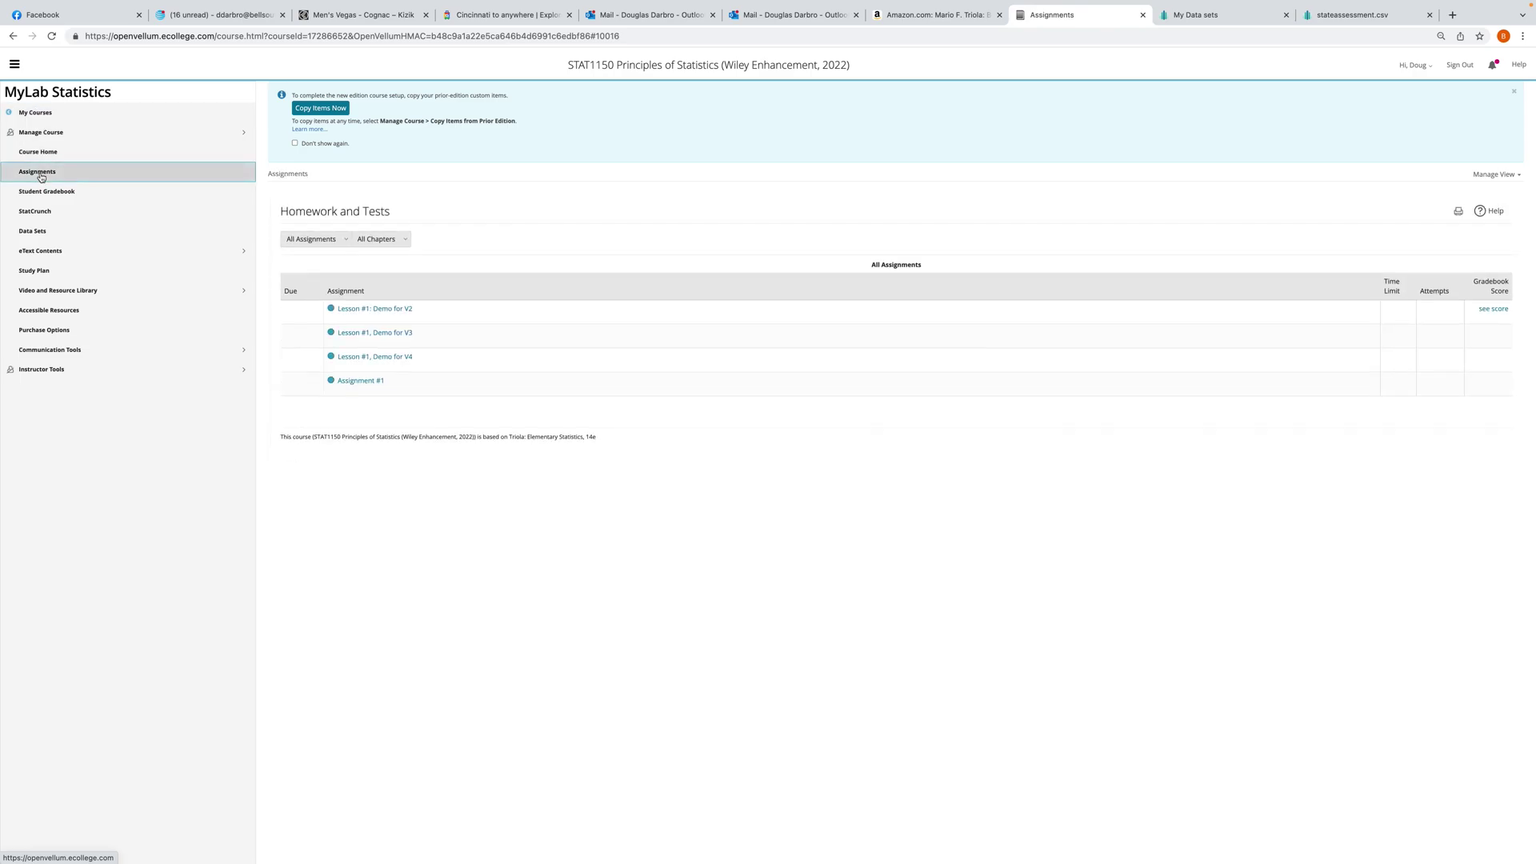
{"action": "left_click", "coordinate": [387, 358]}
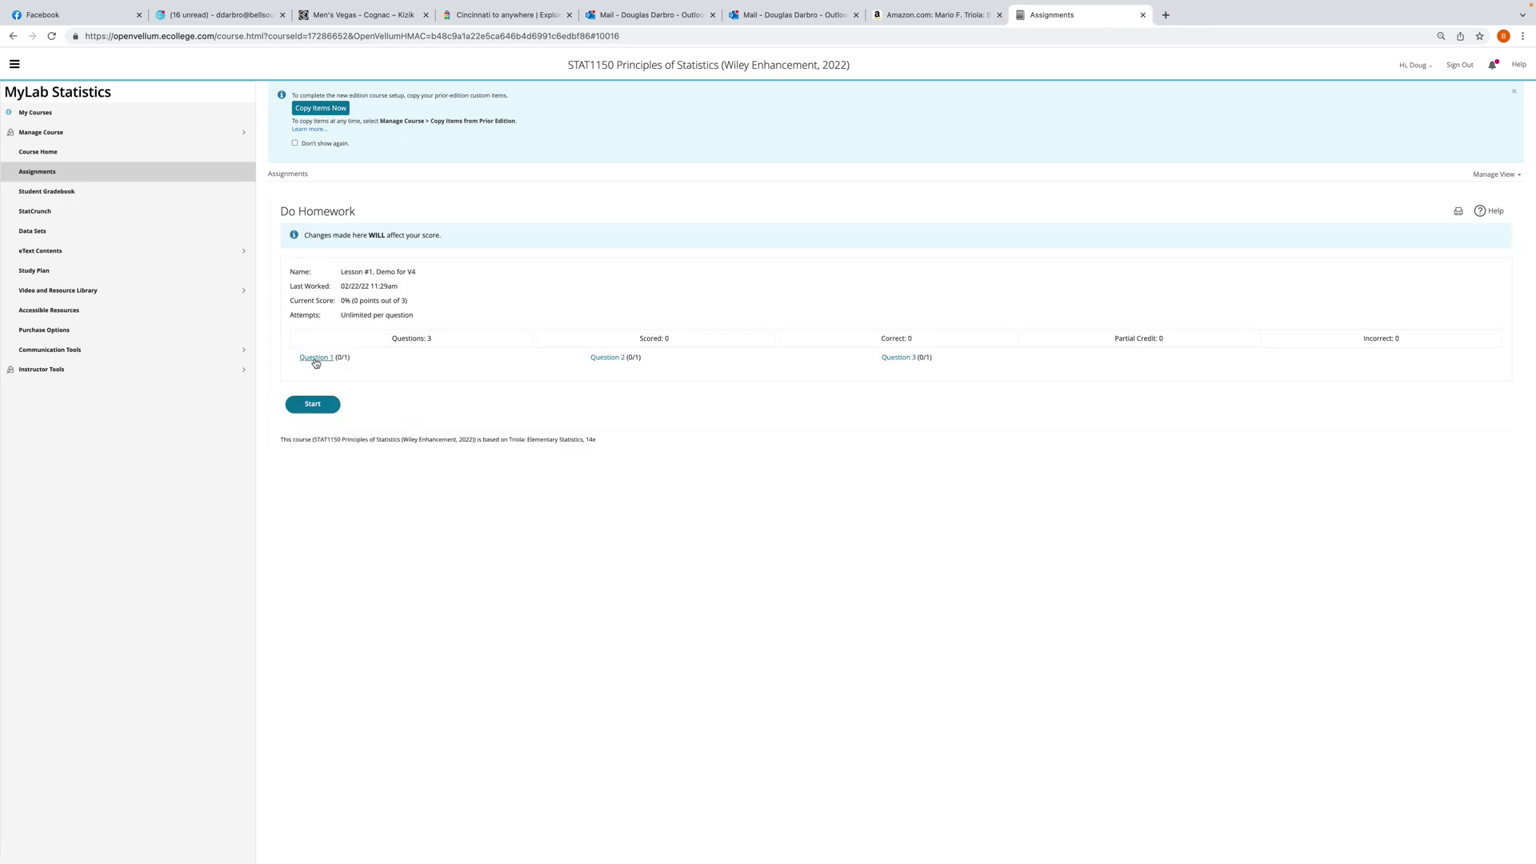
{"action": "left_click", "coordinate": [316, 357]}
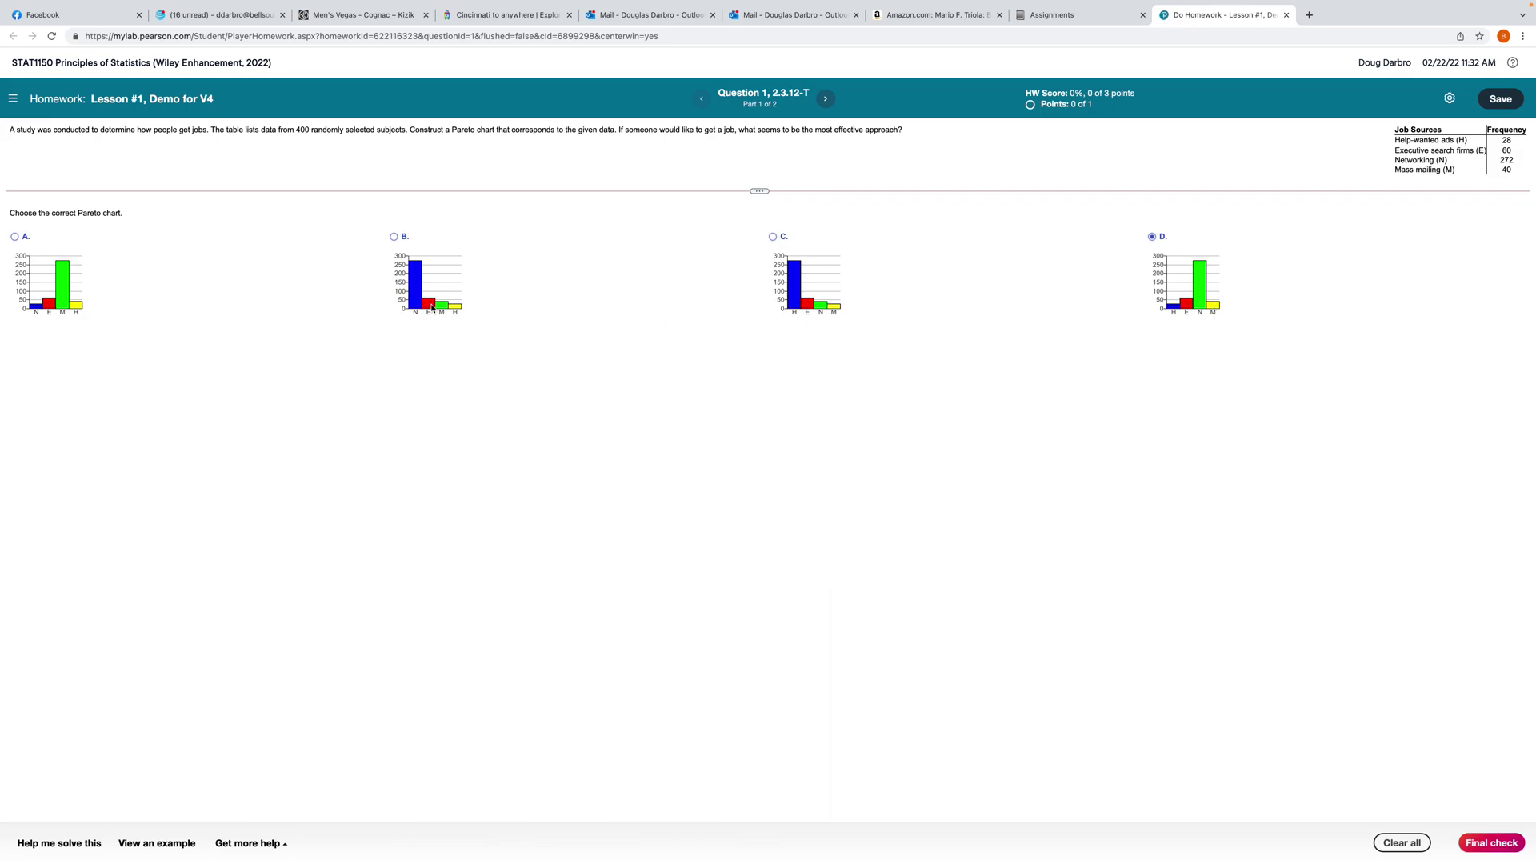
Pick Pareto chart B, sorted tallest to shortest, check it, and dismiss the success message.
{"action": "left_click", "coordinate": [403, 242]}
{"action": "left_click", "coordinate": [1494, 845]}
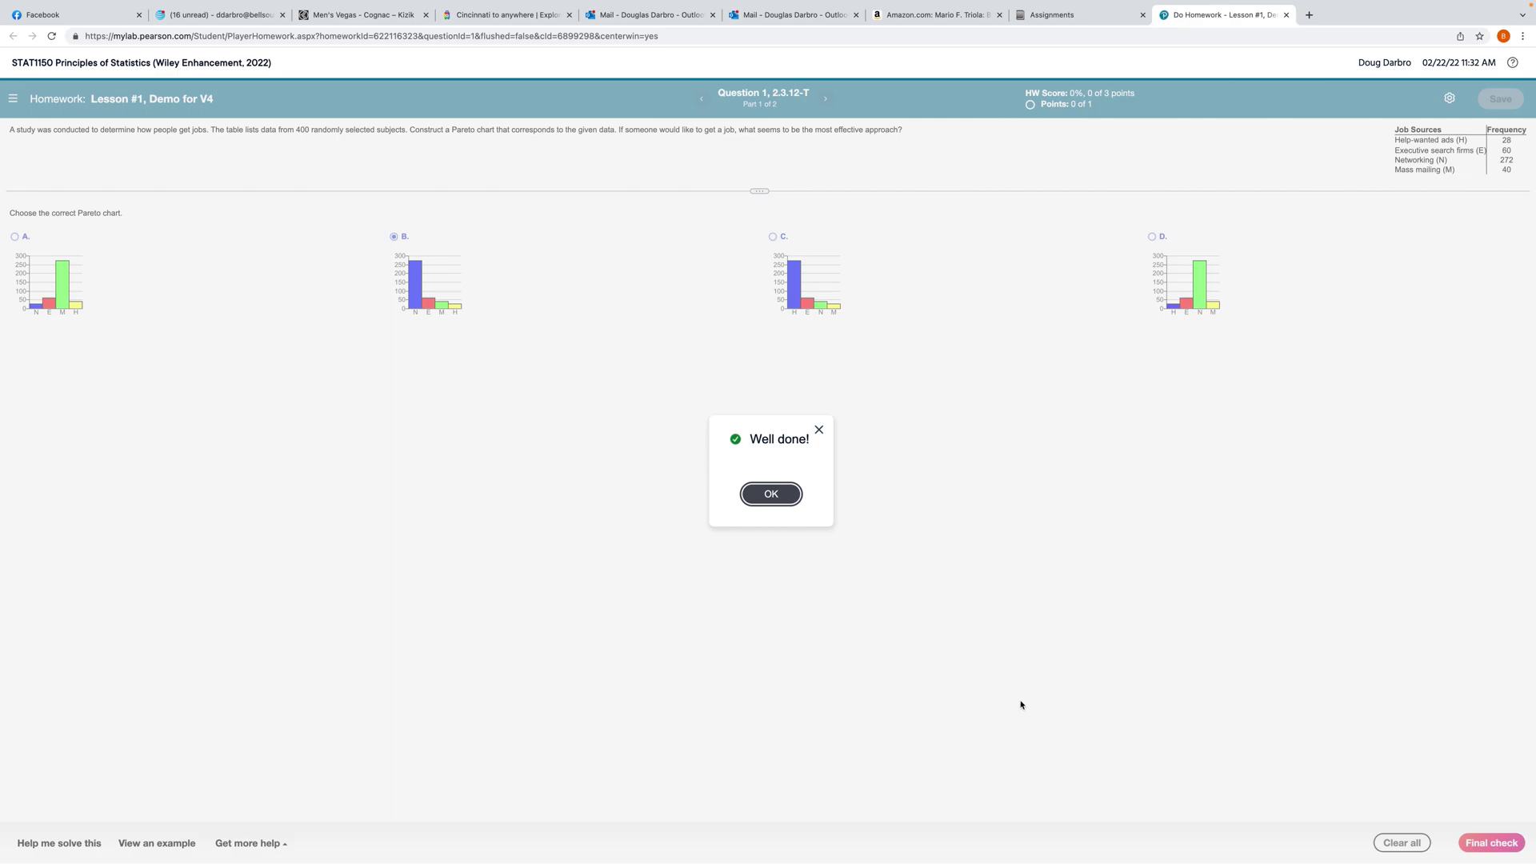
{"action": "left_click", "coordinate": [780, 500]}
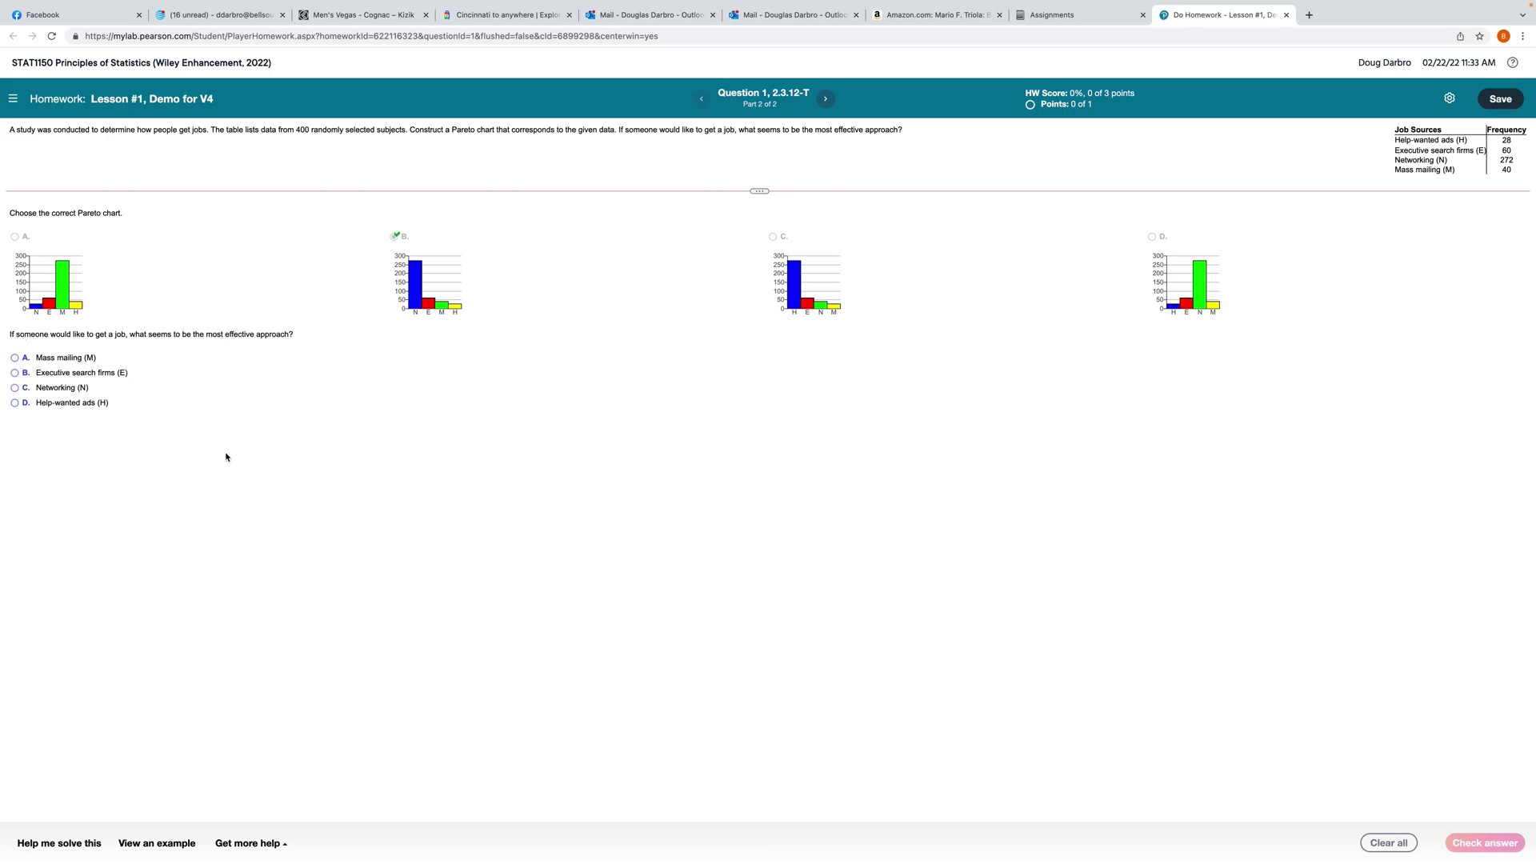
Answer C. Networking (N) as the most effective job approach, check it, and advance to Question 2.
{"action": "left_click", "coordinate": [14, 389]}
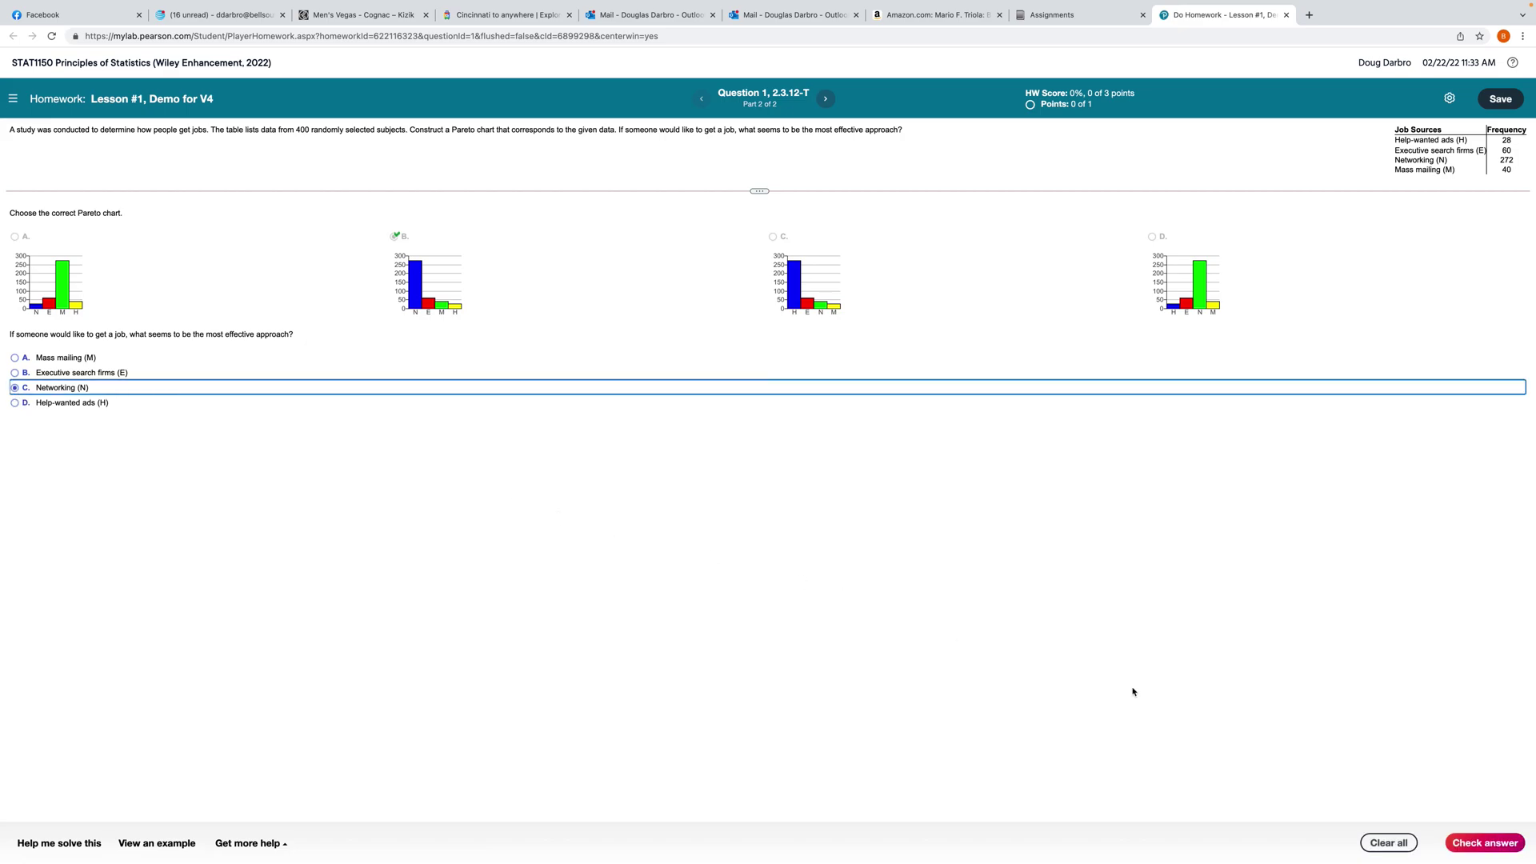
{"action": "left_click", "coordinate": [1492, 841]}
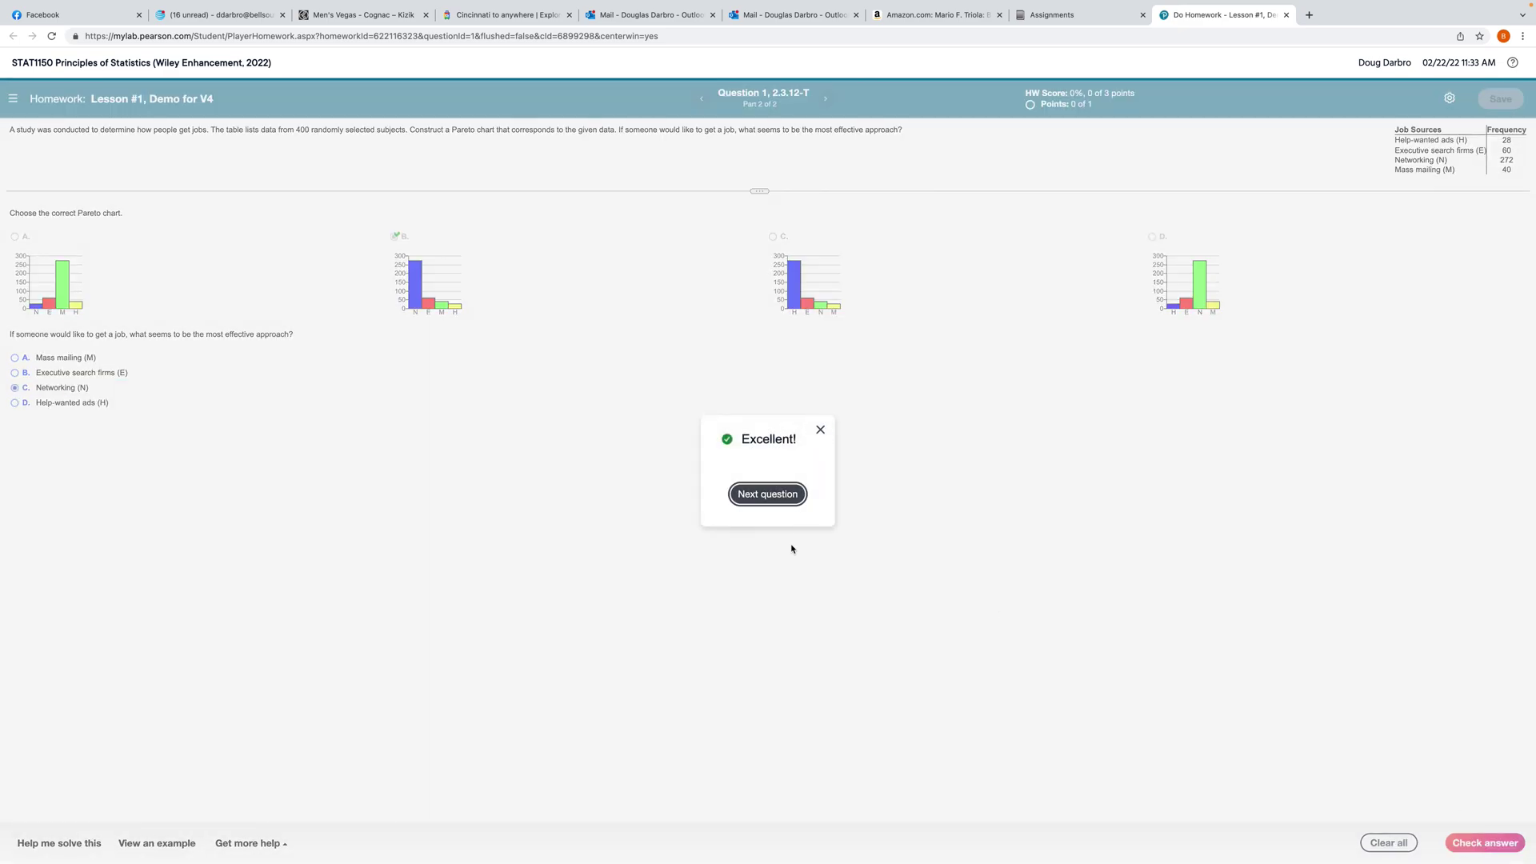
{"action": "left_click", "coordinate": [767, 495]}
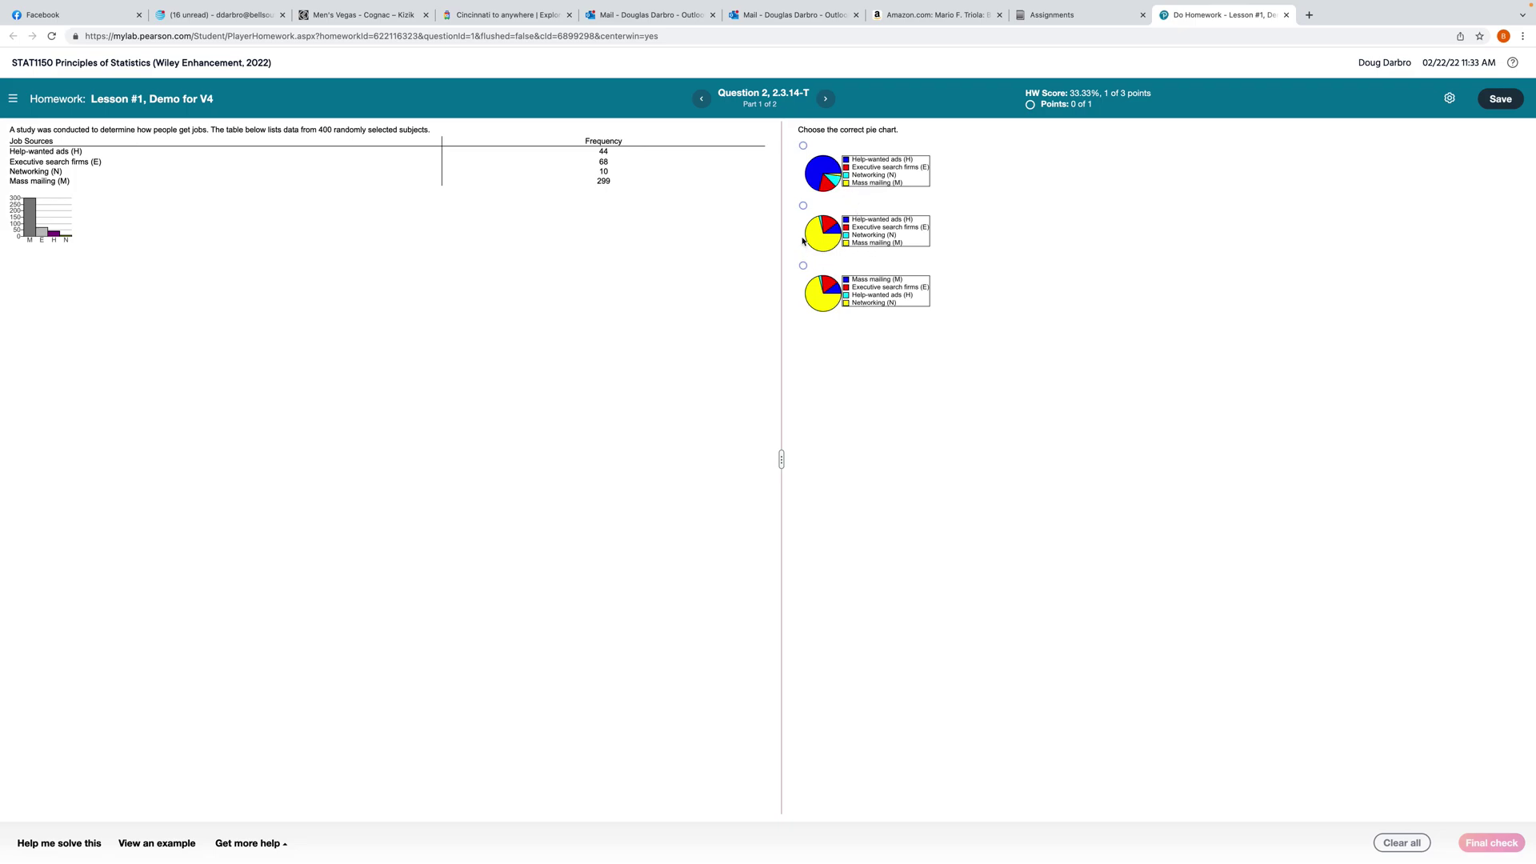
Choose the second pie chart, final-check it, and dismiss the Good job message.
{"action": "left_click", "coordinate": [803, 207]}
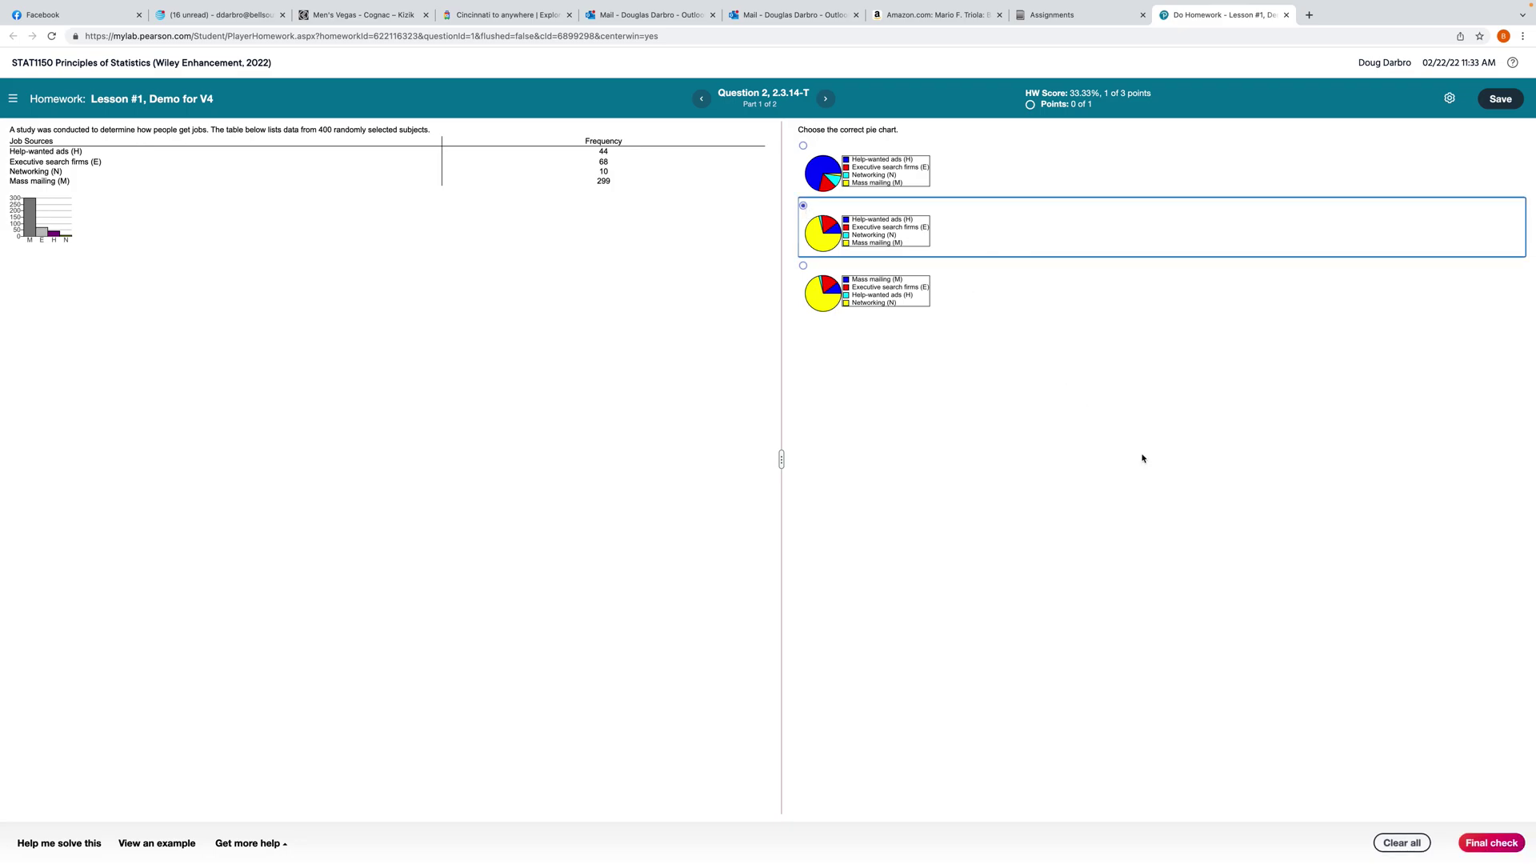
{"action": "left_click", "coordinate": [1484, 841]}
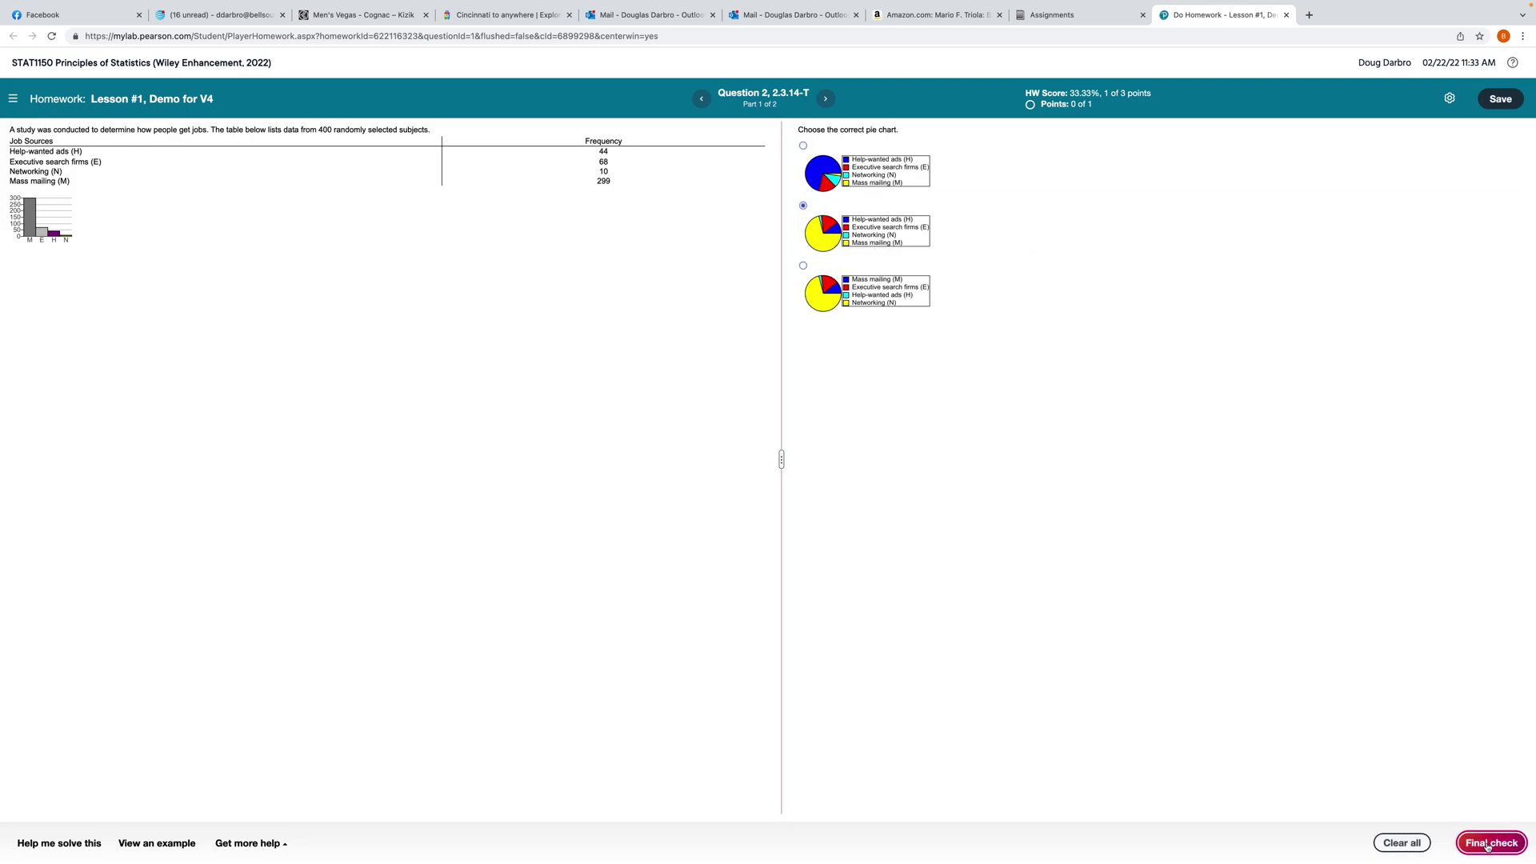
{"action": "left_click", "coordinate": [767, 495]}
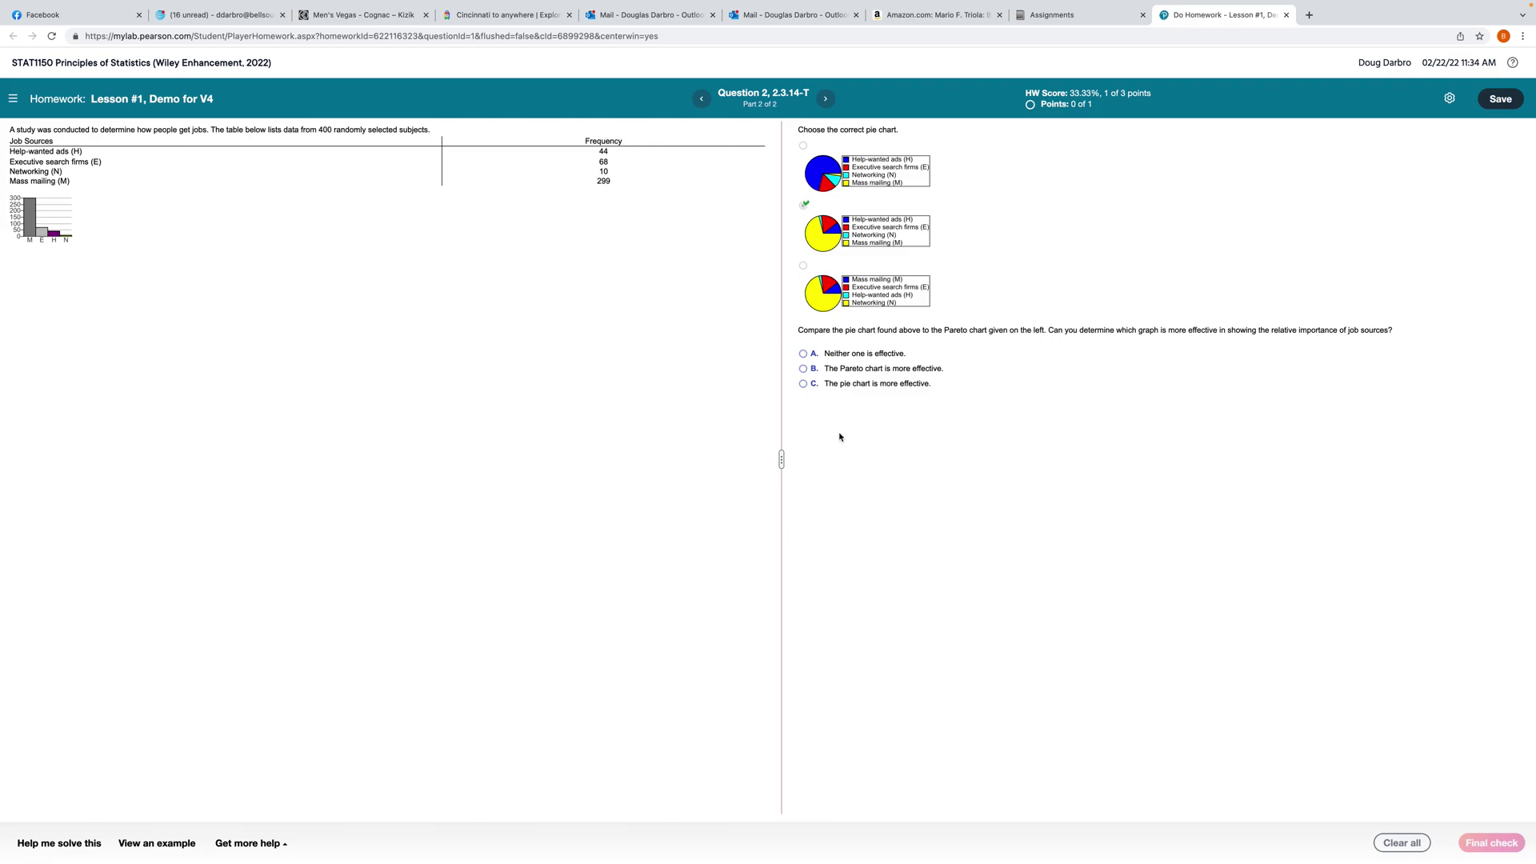
Answer B, the Pareto chart is more effective, check it, and advance to Question 3.
{"action": "left_click", "coordinate": [803, 370]}
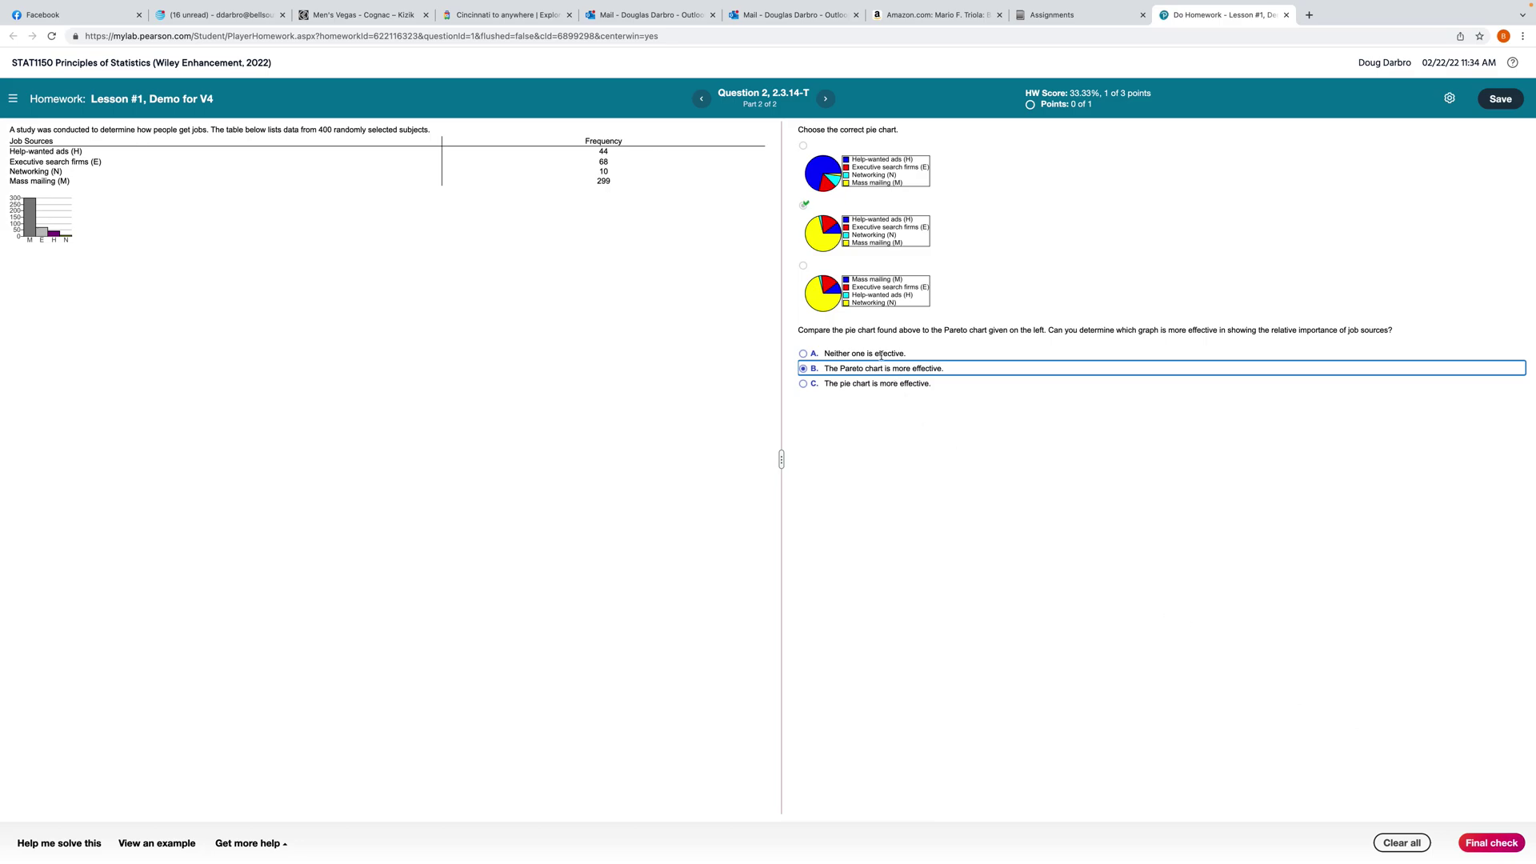
{"action": "left_click", "coordinate": [1489, 841]}
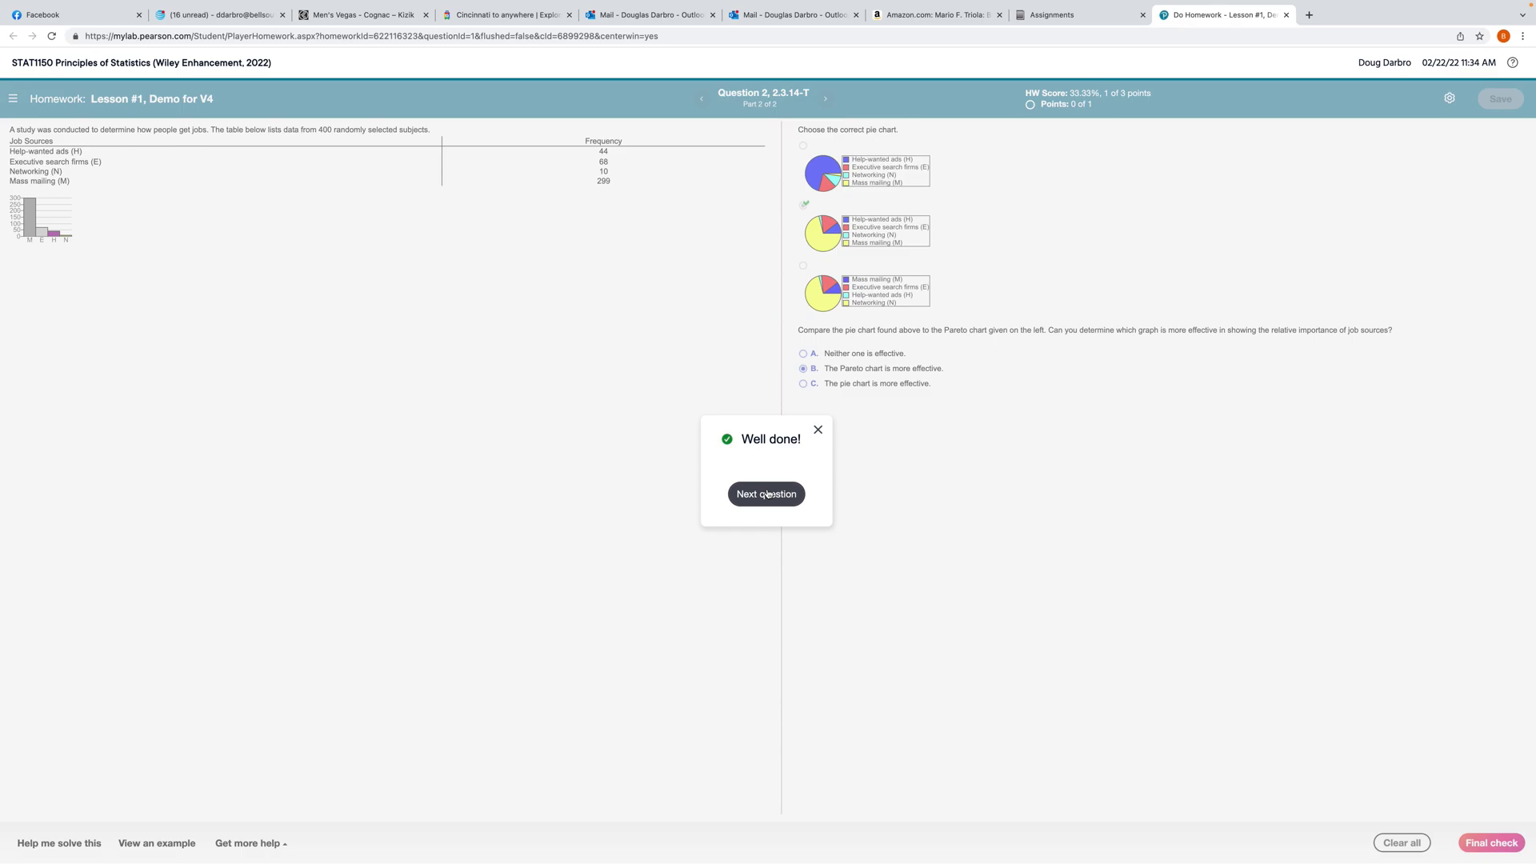
{"action": "left_click", "coordinate": [767, 494]}
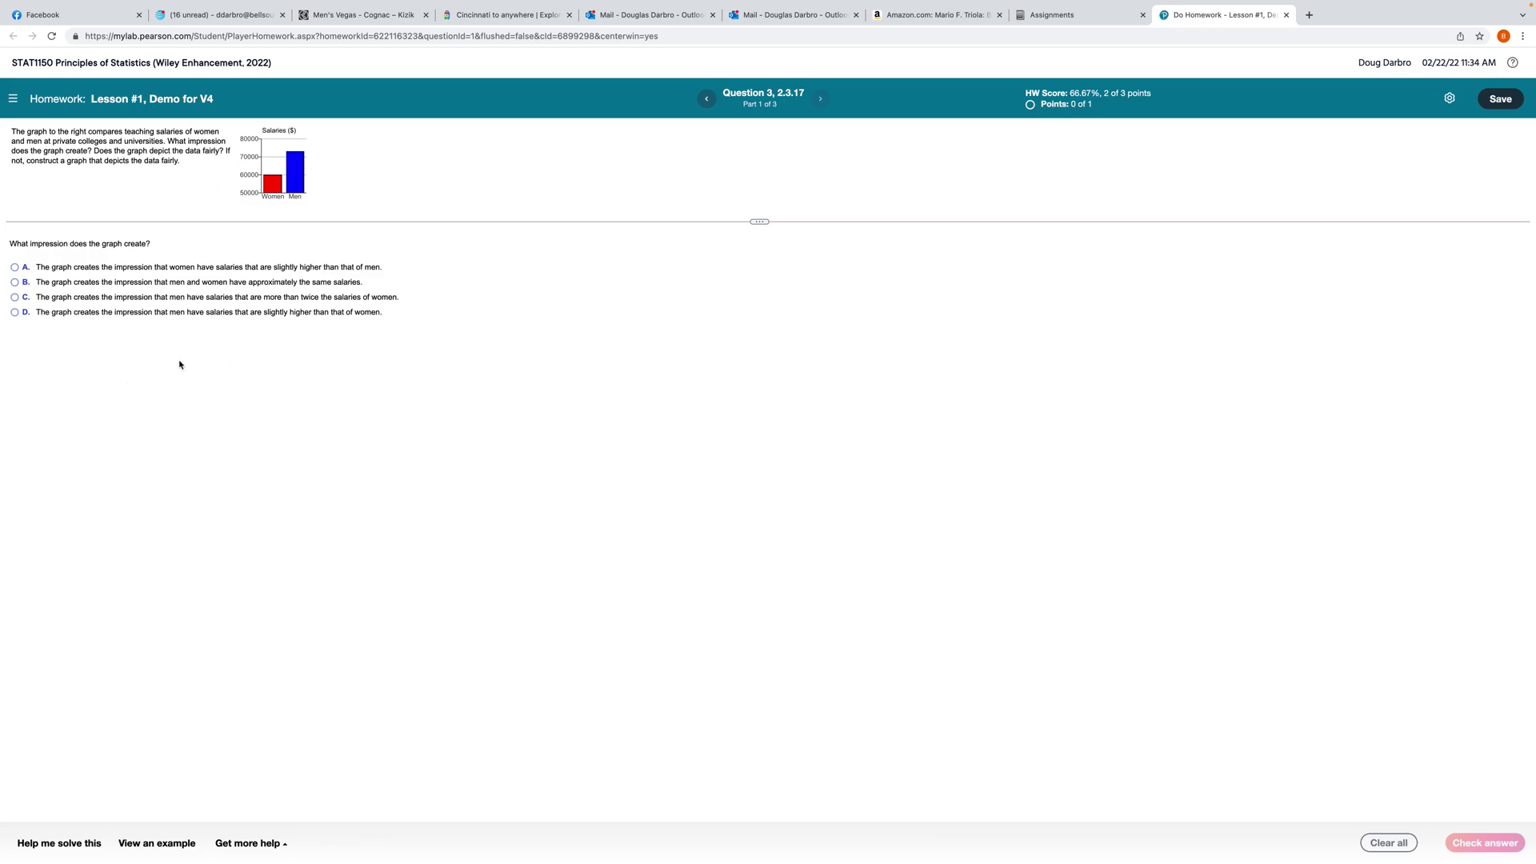
{"action": "scroll", "coordinate": [205, 359], "scroll_direction": "up", "scroll_amount": 5}
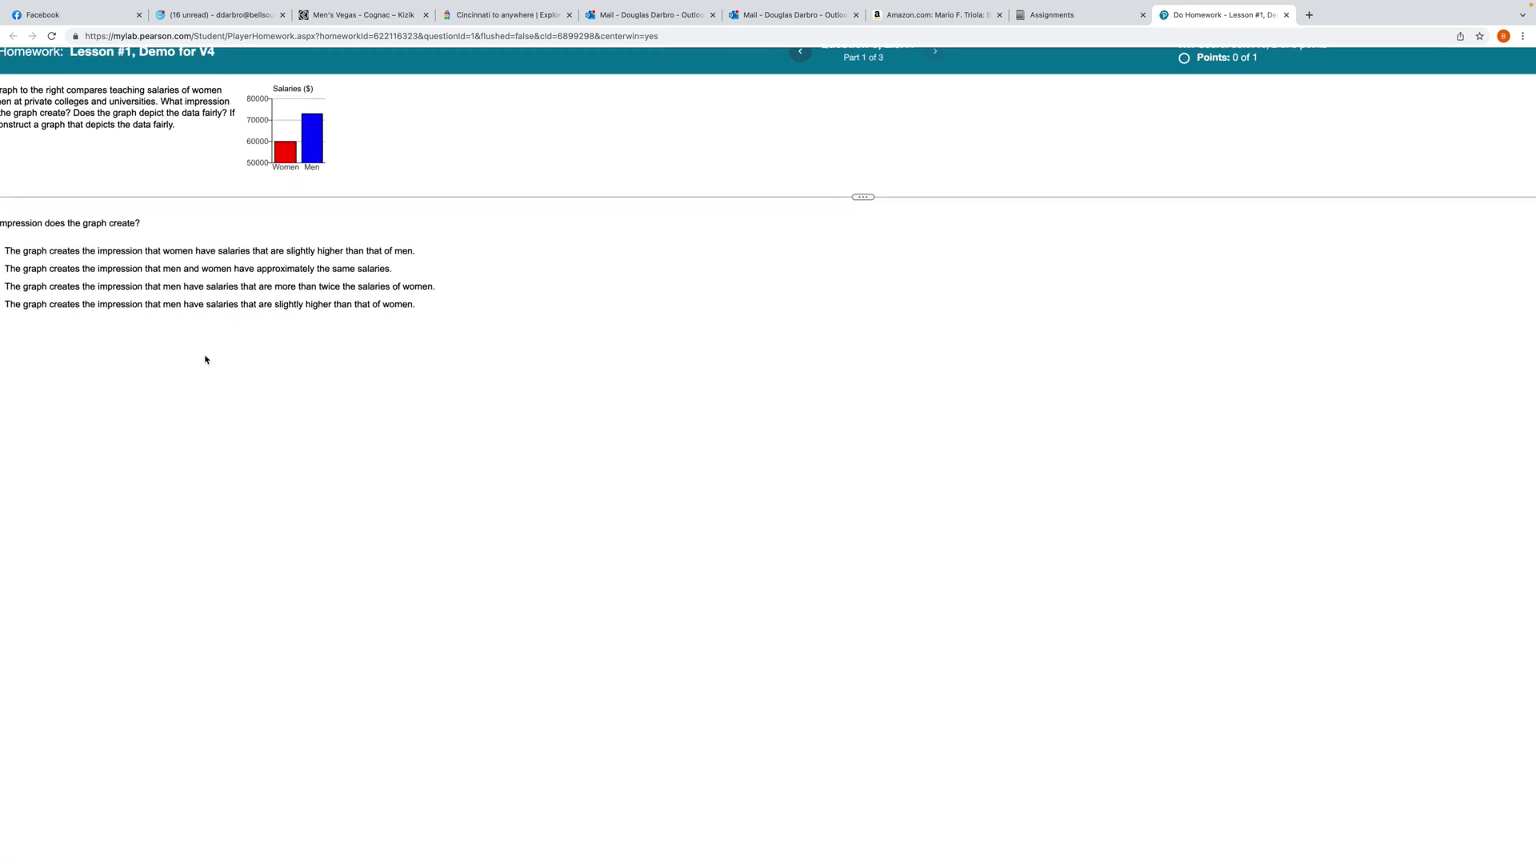
{"action": "scroll", "coordinate": [205, 360], "scroll_direction": "up", "scroll_amount": 1}
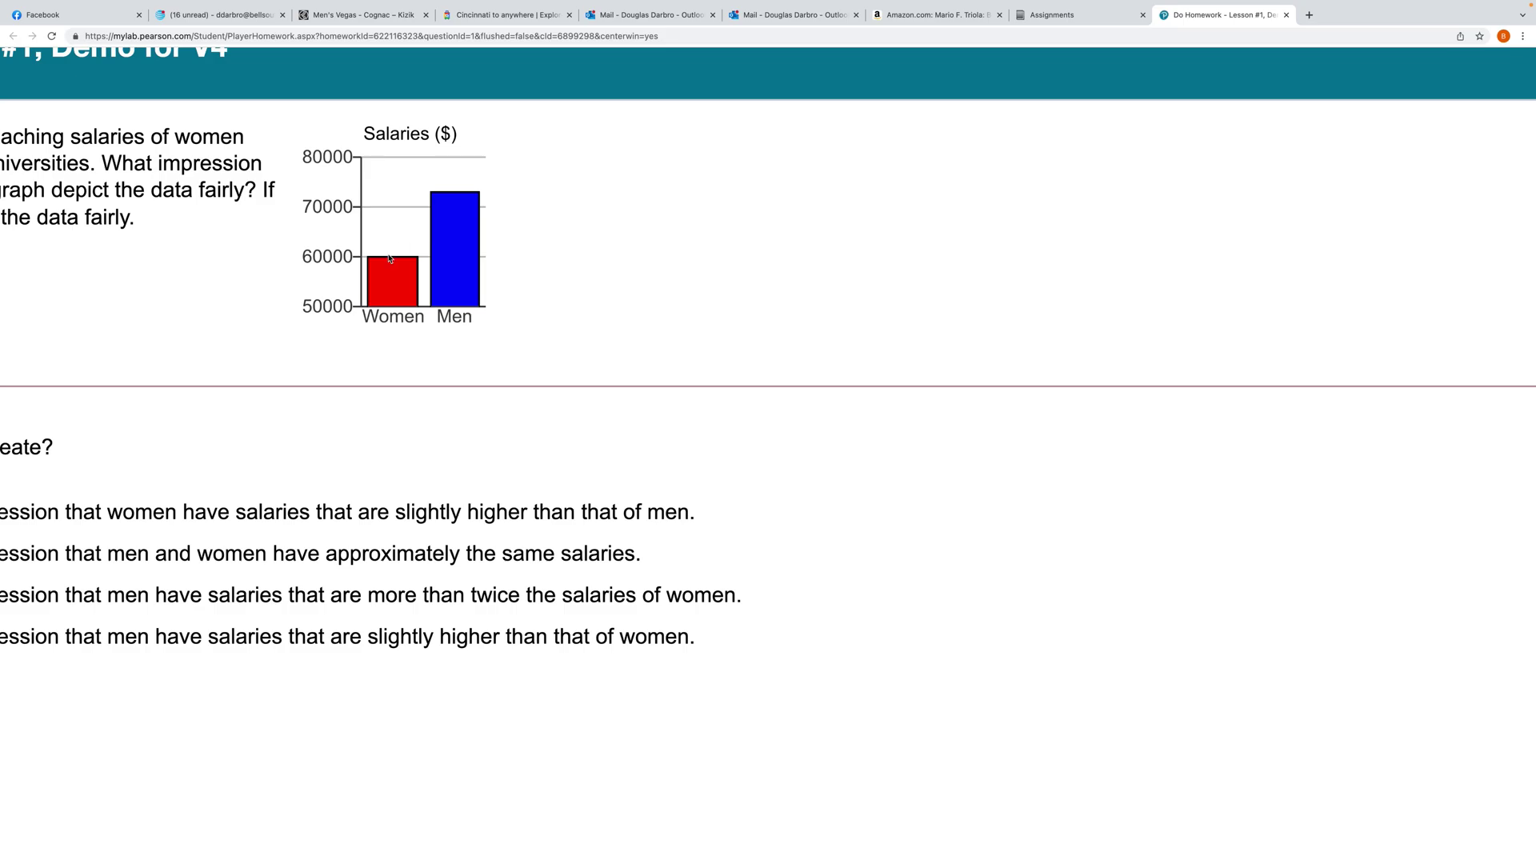
{"action": "scroll", "coordinate": [302, 269], "scroll_direction": "left", "scroll_amount": 5}
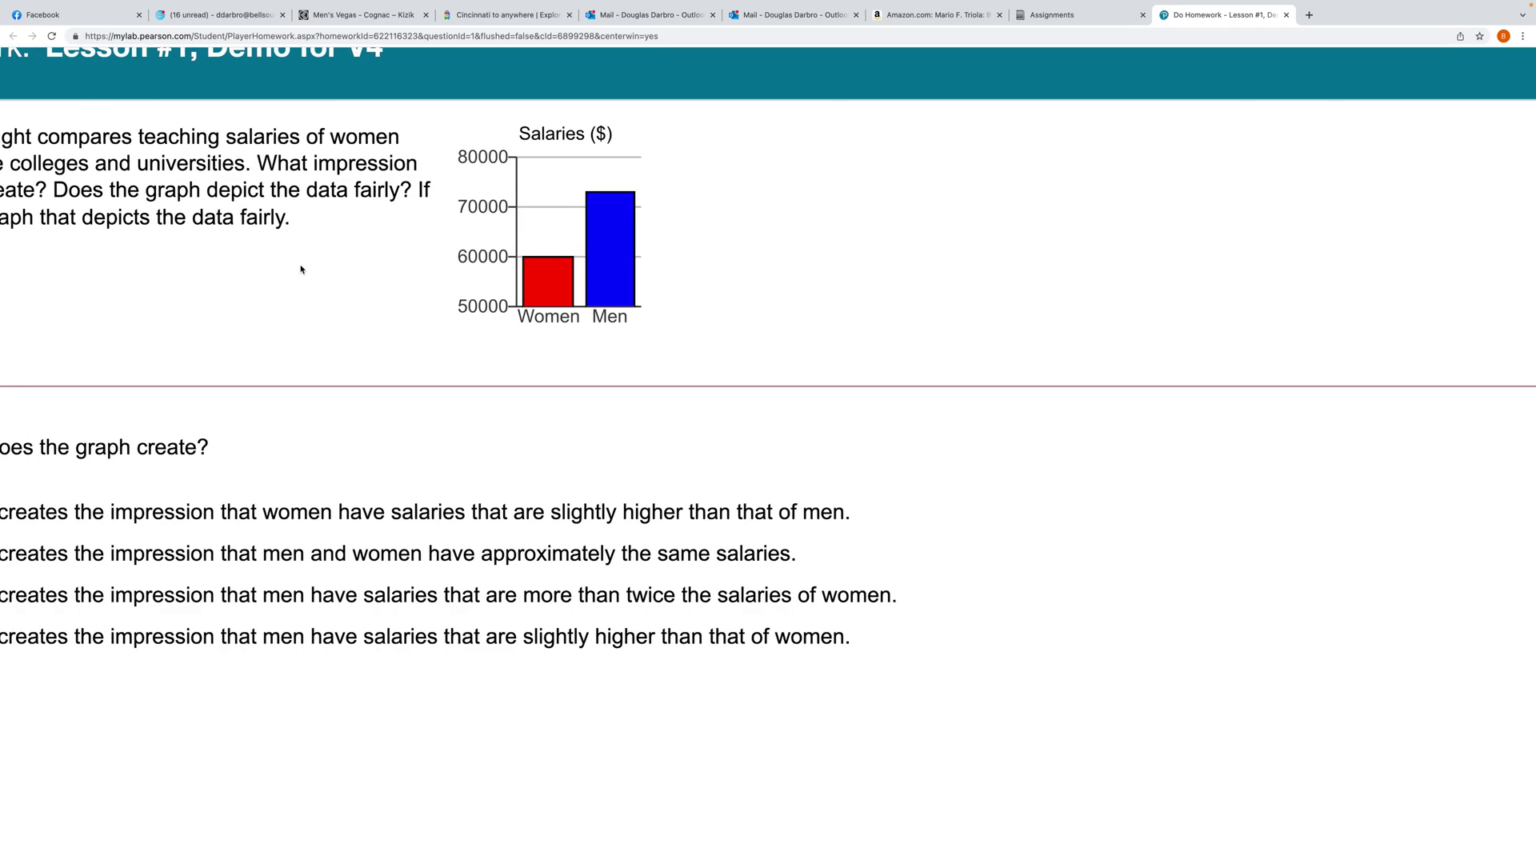
{"action": "scroll", "coordinate": [301, 269], "scroll_direction": "left", "scroll_amount": 1}
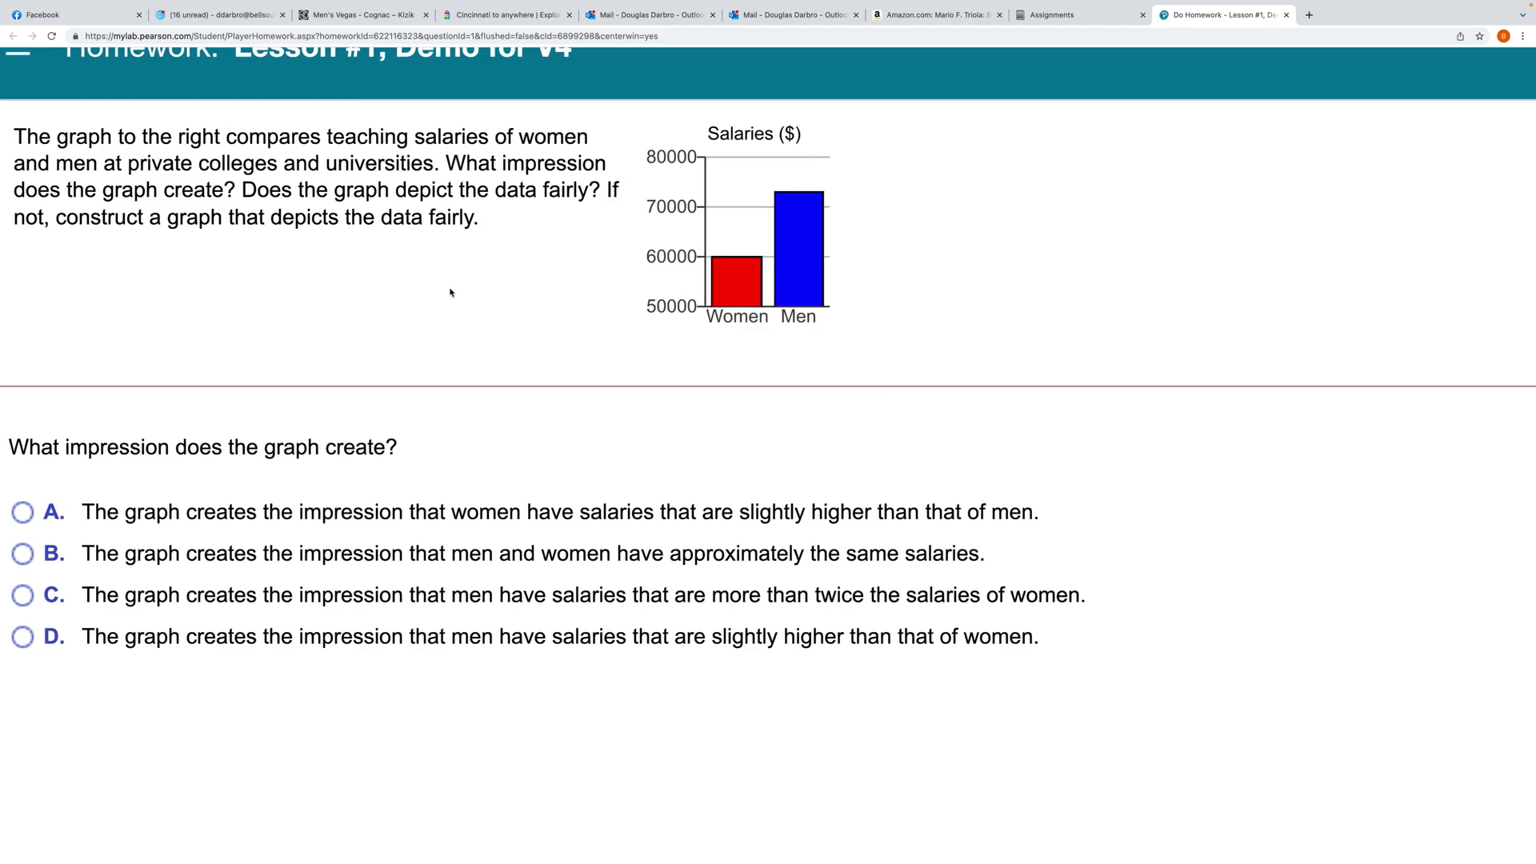
{"action": "scroll", "coordinate": [449, 292], "scroll_direction": "right", "scroll_amount": 3}
{"action": "scroll", "coordinate": [334, 297], "scroll_direction": "right", "scroll_amount": 1}
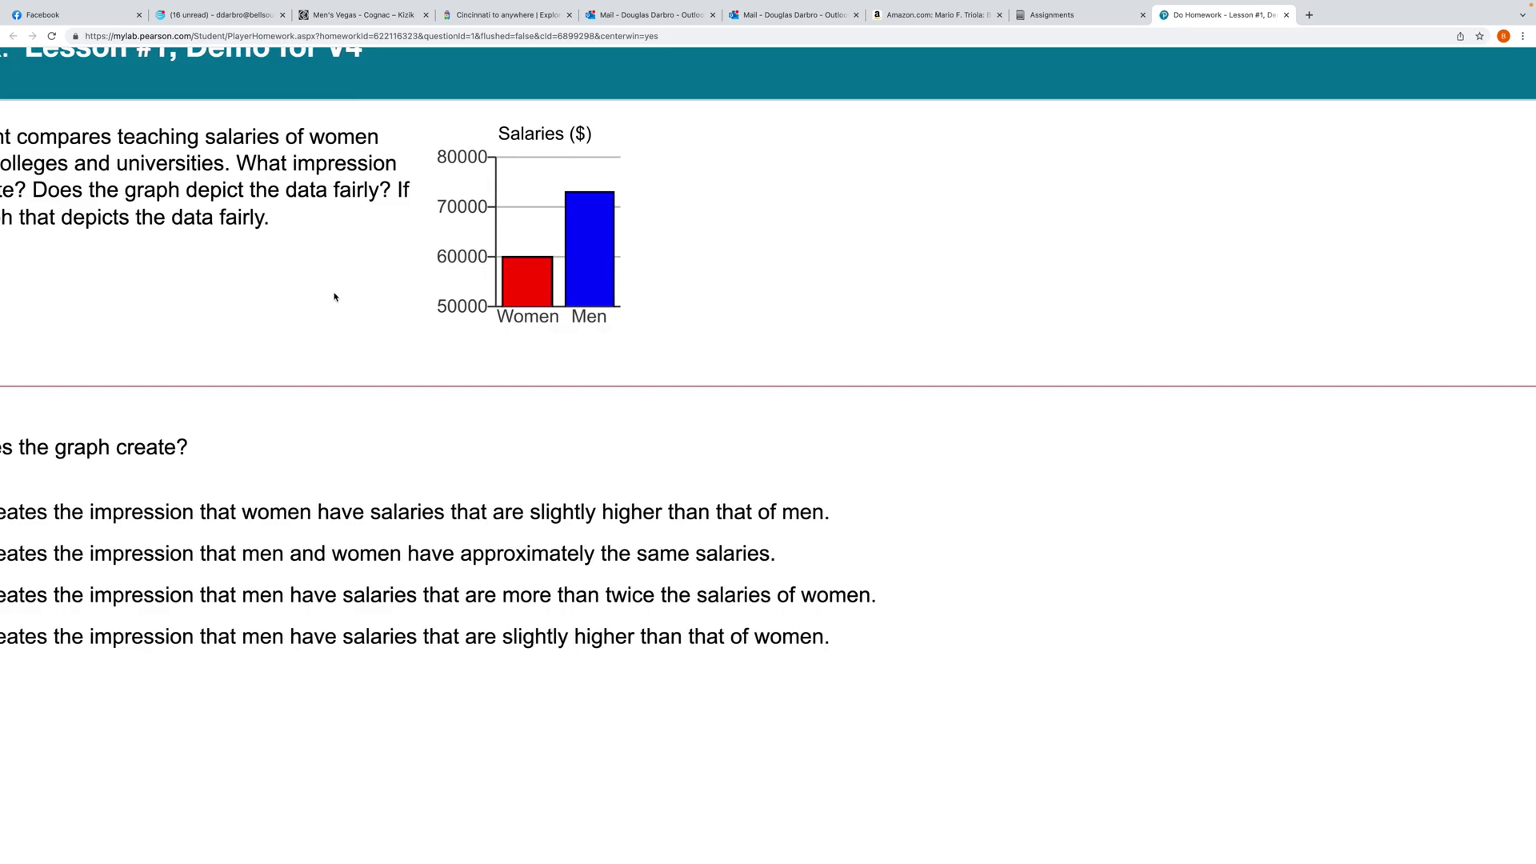
{"action": "scroll", "coordinate": [400, 281], "scroll_direction": "right", "scroll_amount": 1}
{"action": "scroll", "coordinate": [344, 282], "scroll_direction": "left", "scroll_amount": 3}
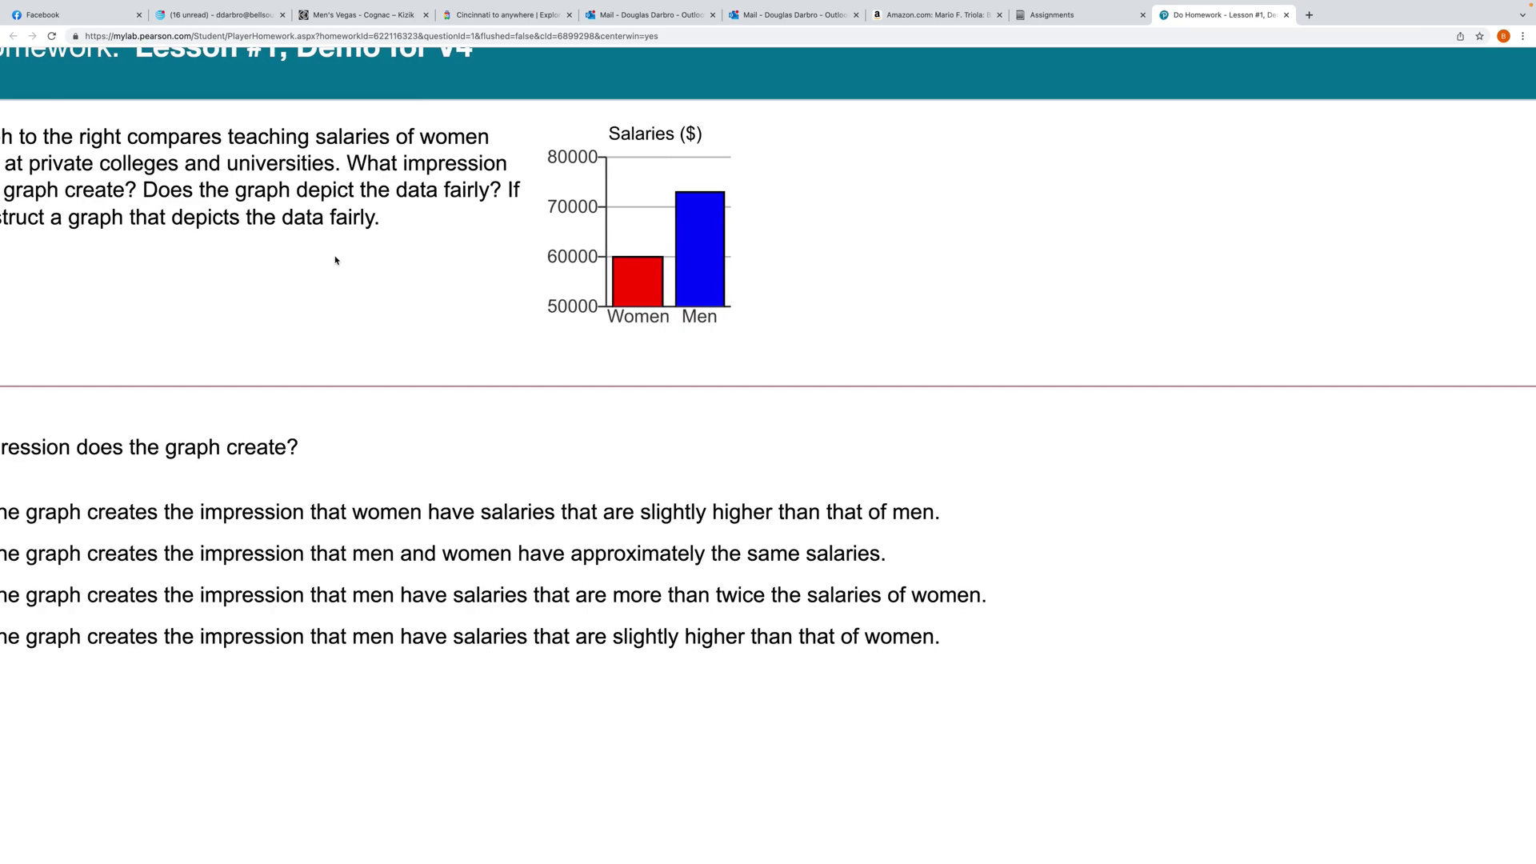
{"action": "scroll", "coordinate": [335, 260], "scroll_direction": "left", "scroll_amount": 1}
{"action": "scroll", "coordinate": [335, 260], "scroll_direction": "right", "scroll_amount": 2}
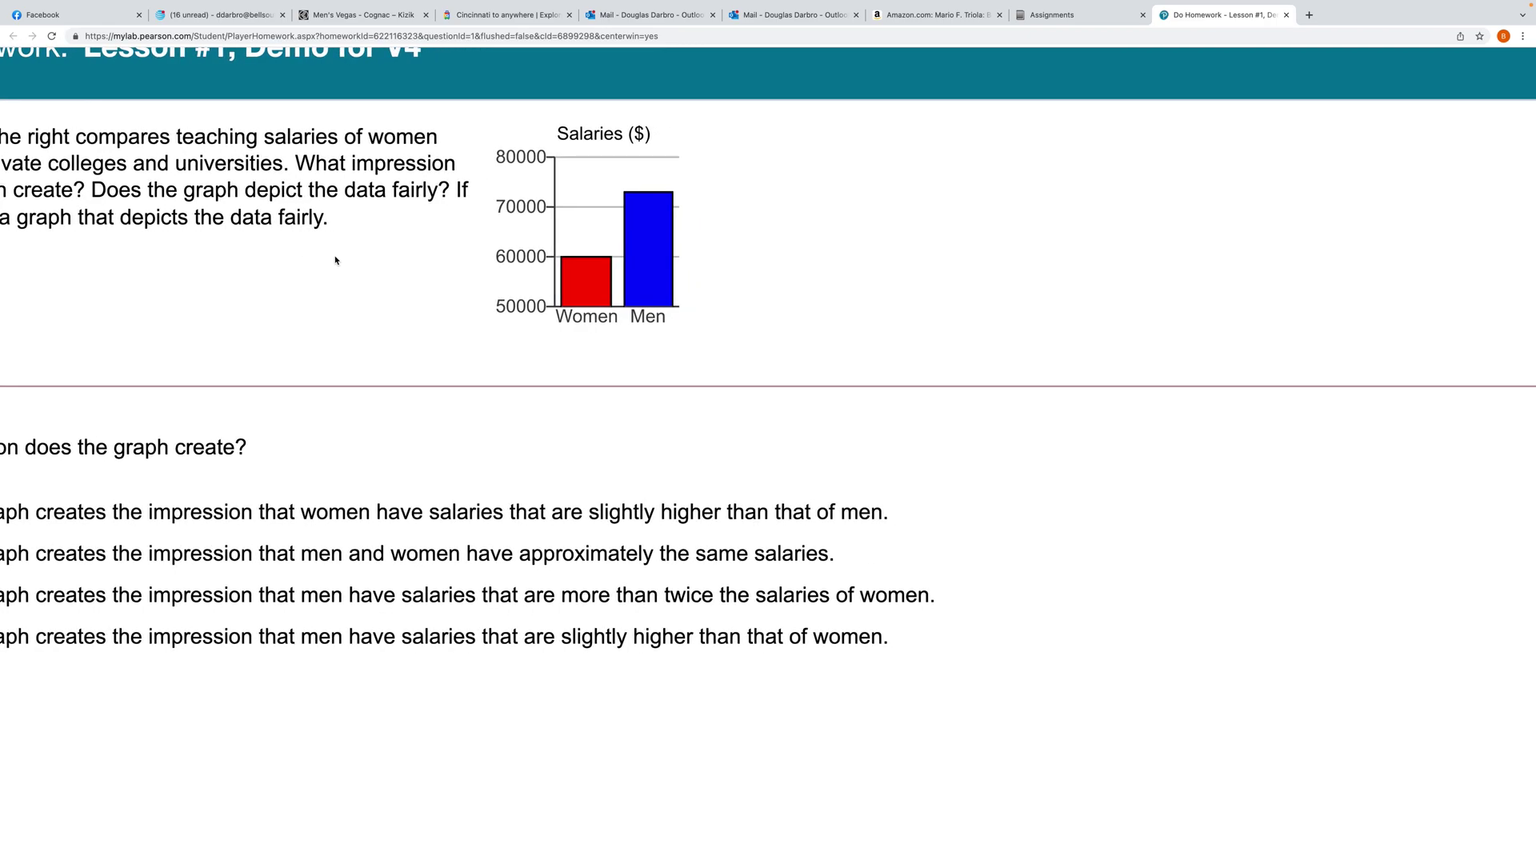
{"action": "scroll", "coordinate": [296, 259], "scroll_direction": "right", "scroll_amount": 1}
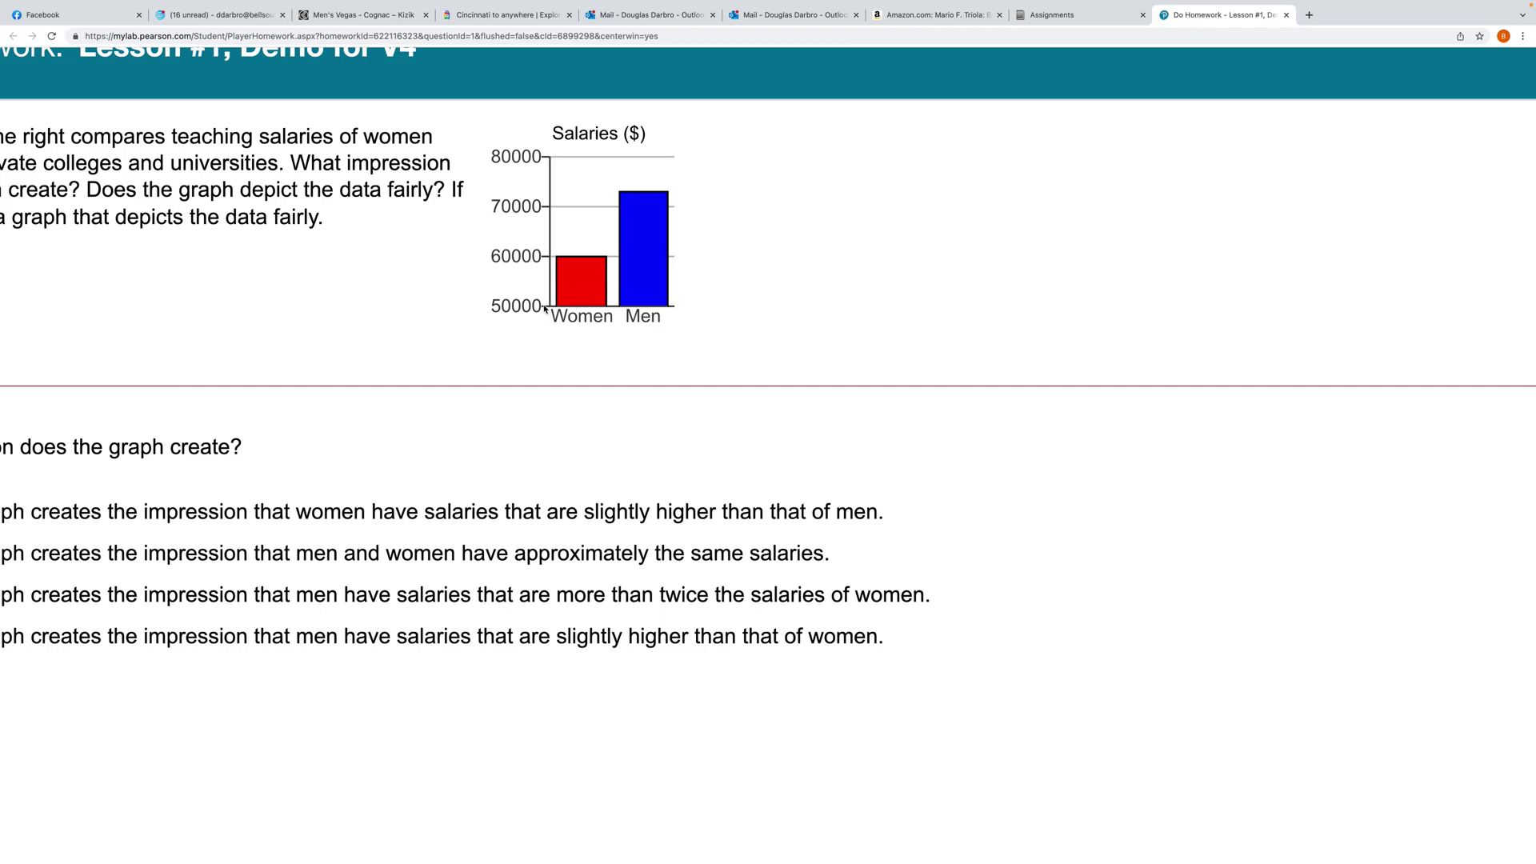
{"action": "scroll", "coordinate": [507, 457], "scroll_direction": "left", "scroll_amount": 3}
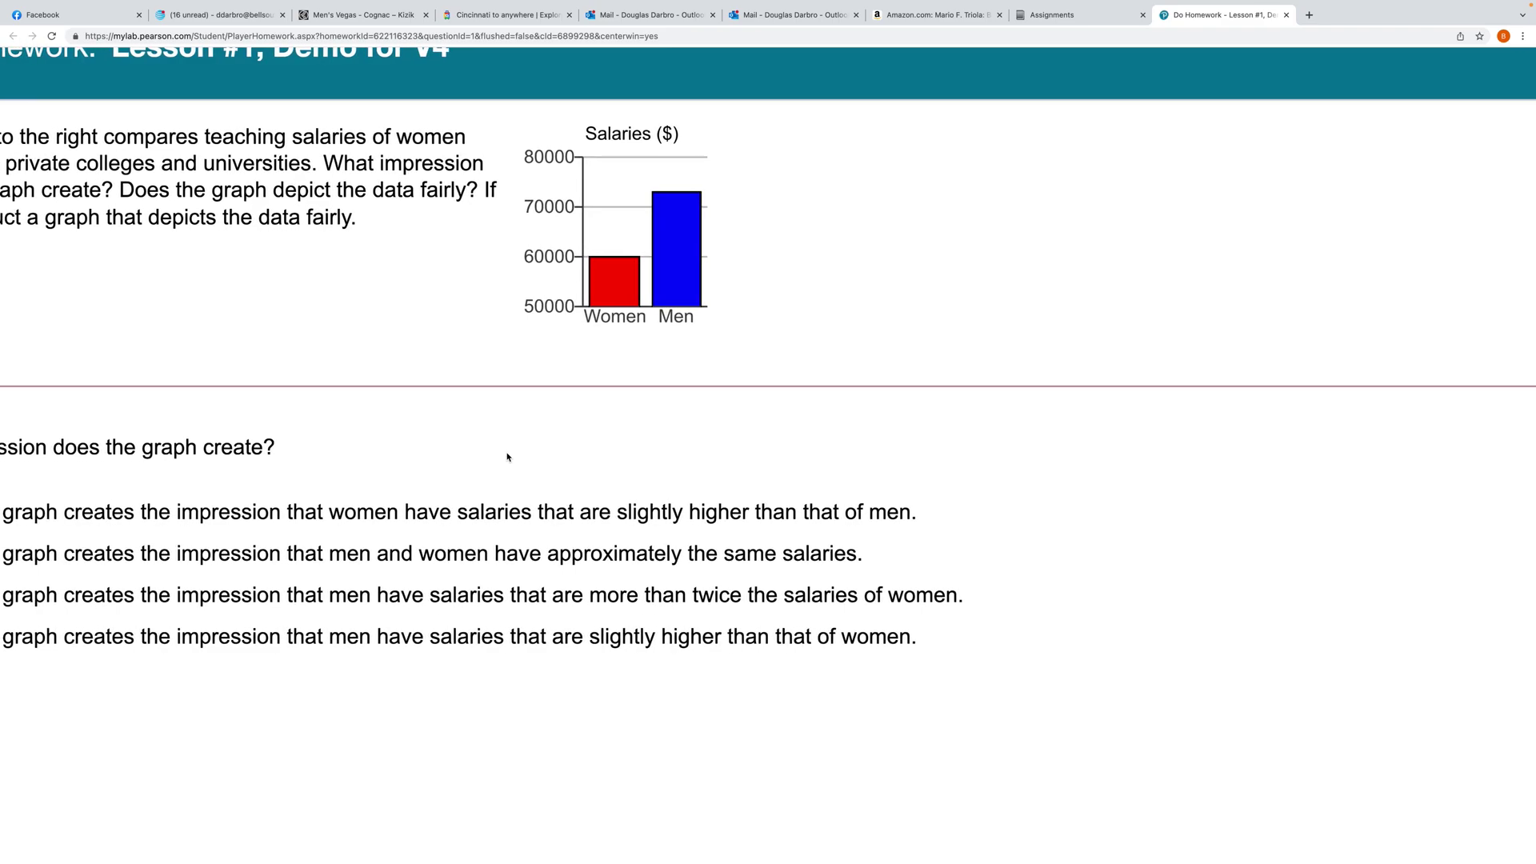
{"action": "scroll", "coordinate": [507, 457], "scroll_direction": "down", "scroll_amount": 5}
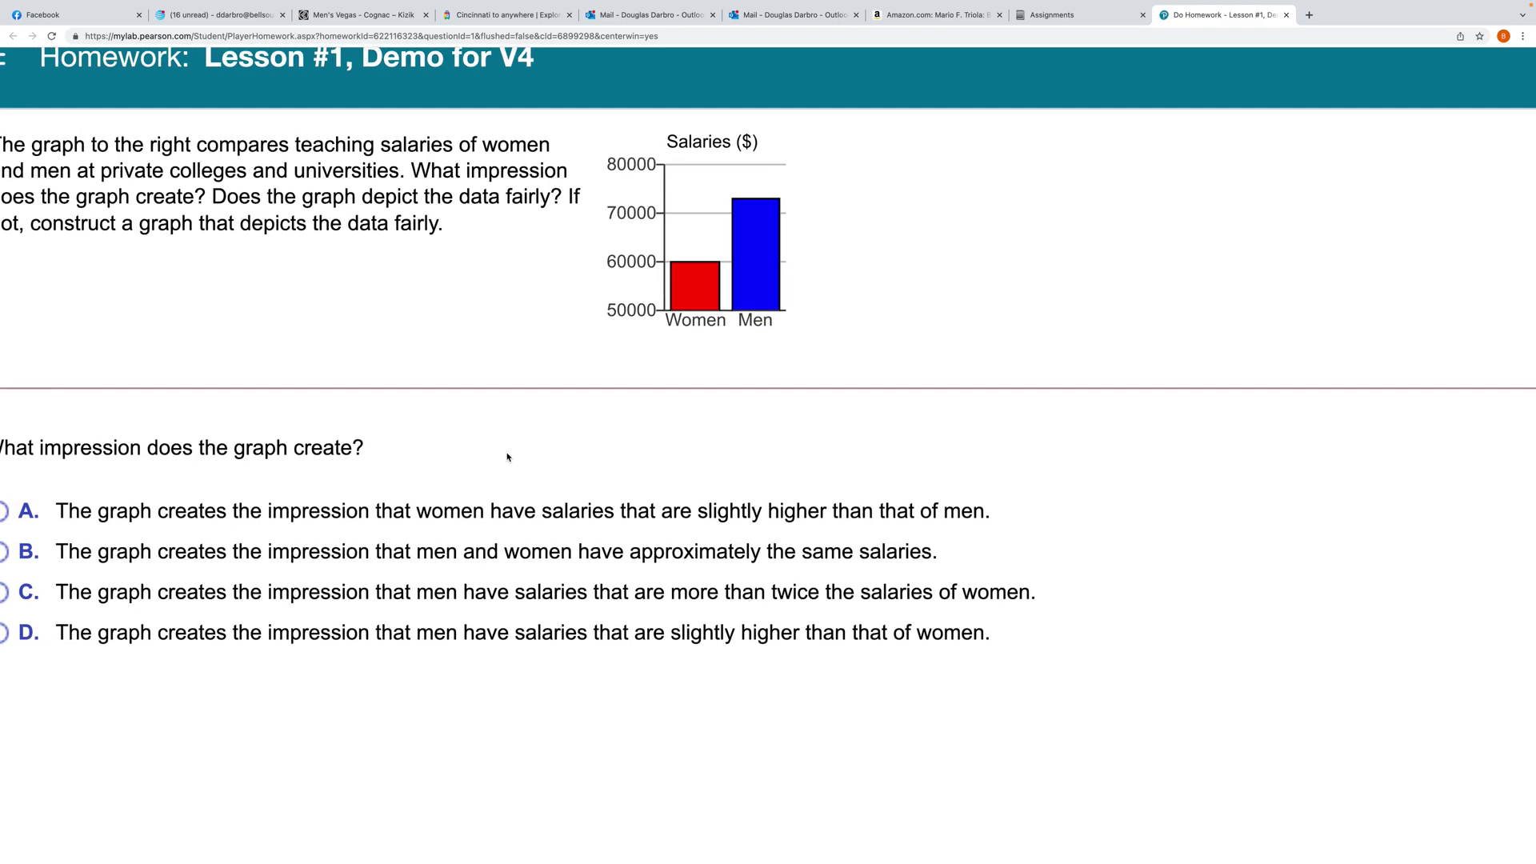
Zoom the browser page out two steps with Cmd+minus, then reload the homework page.
{"action": "scroll", "coordinate": [507, 456], "scroll_direction": "right", "scroll_amount": 1}
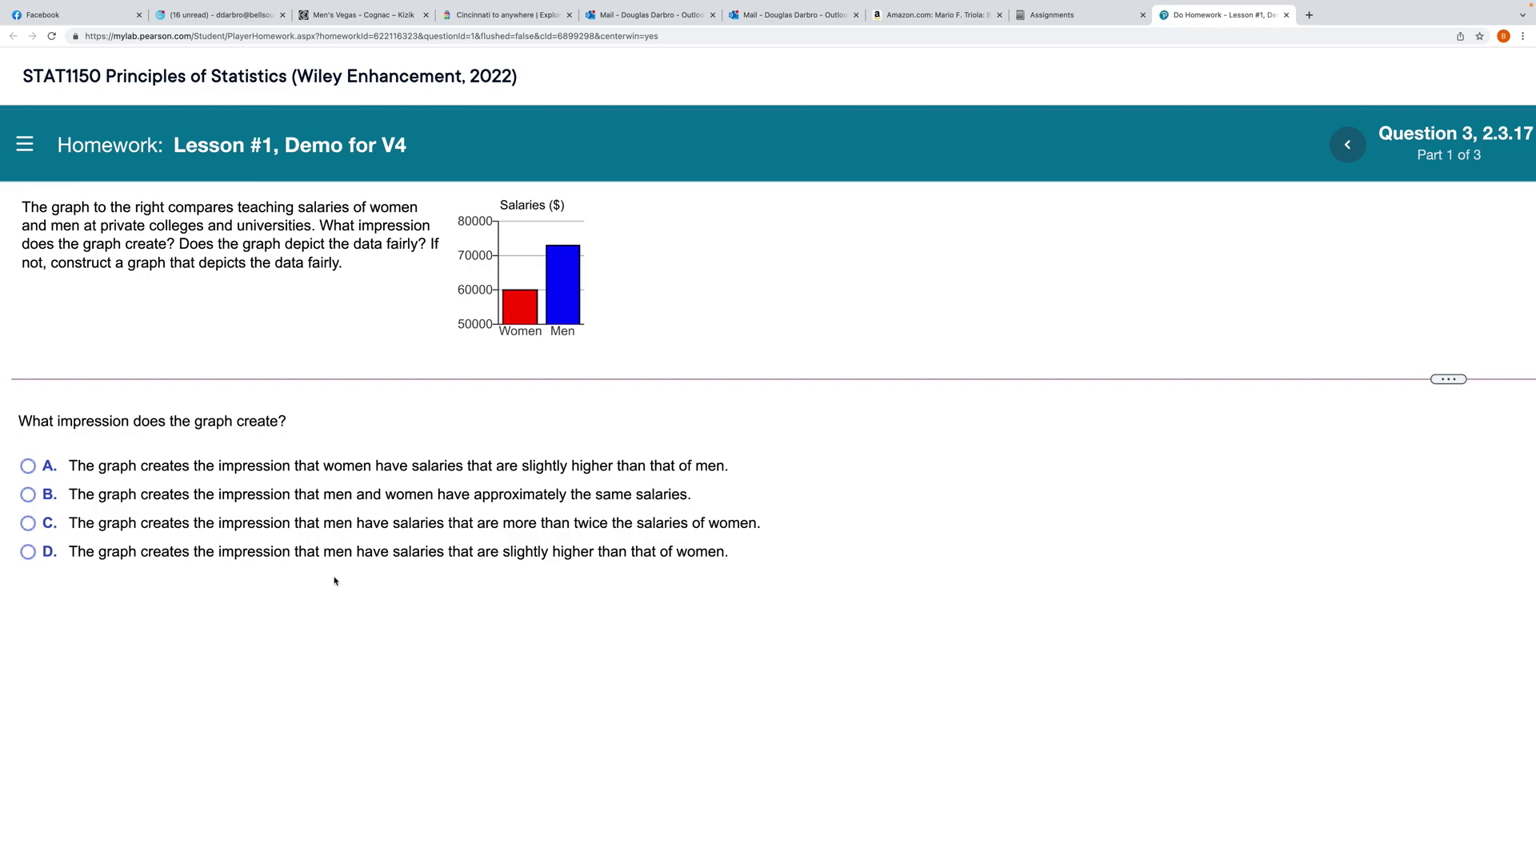
{"action": "key", "text": "super+minus"}
{"action": "key", "text": "super+minus"}
{"action": "key", "text": "super+minus"}
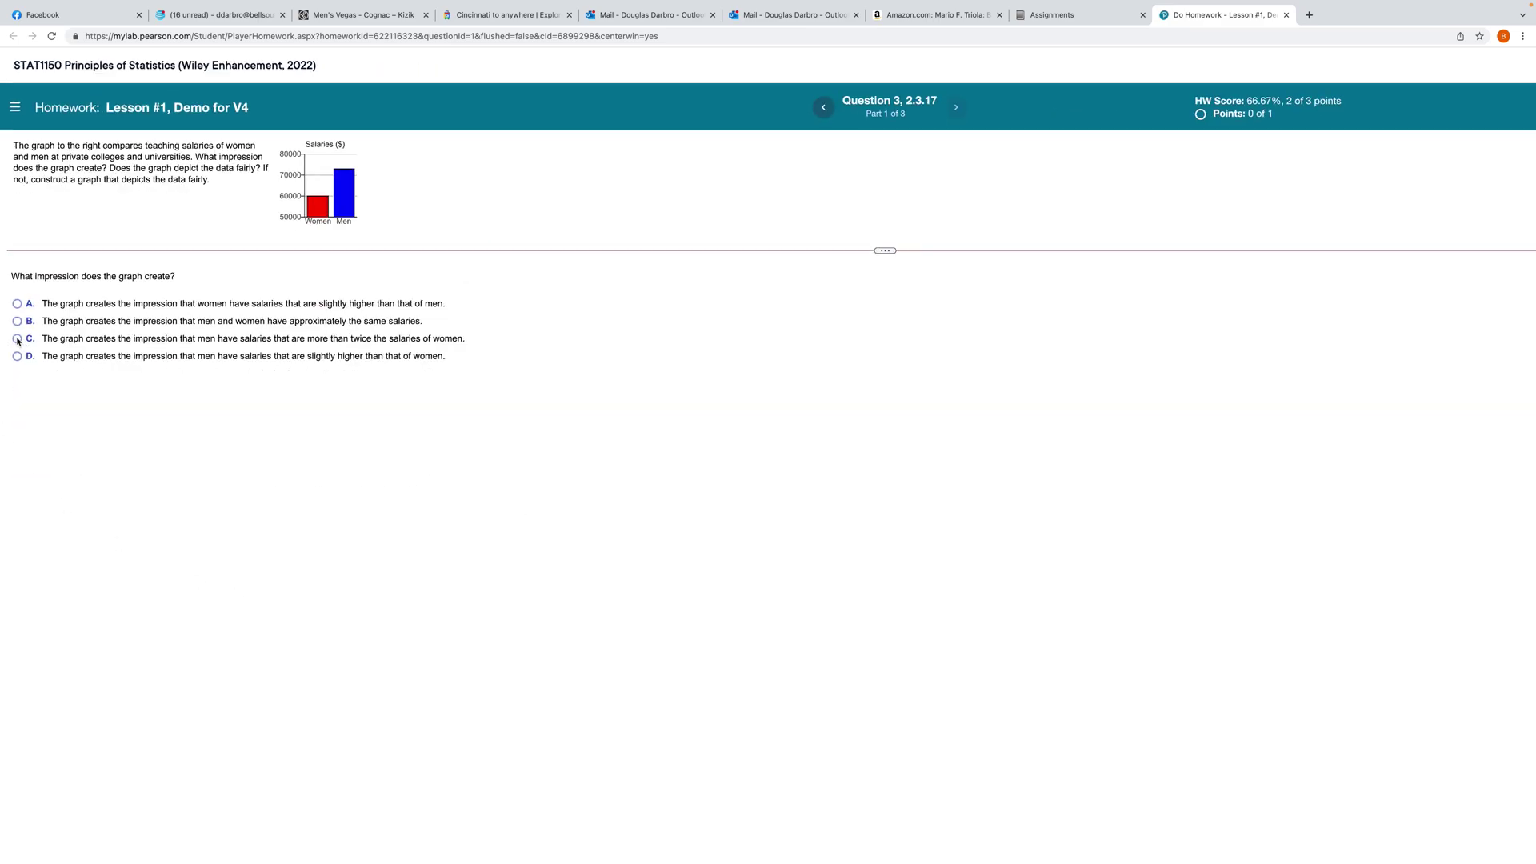
{"action": "key", "text": "super+minus"}
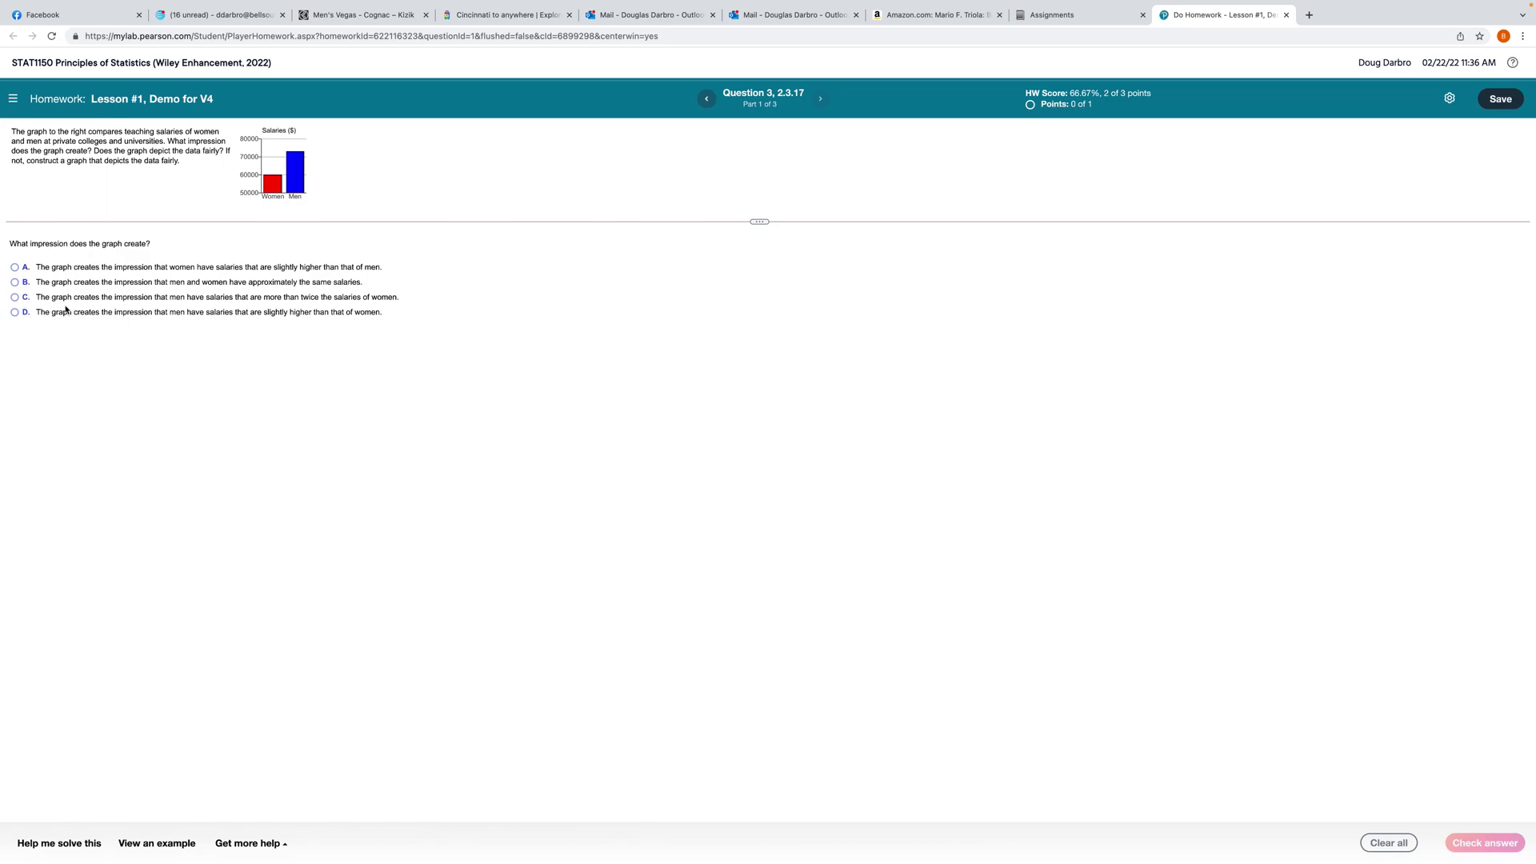
{"action": "left_click", "coordinate": [52, 36]}
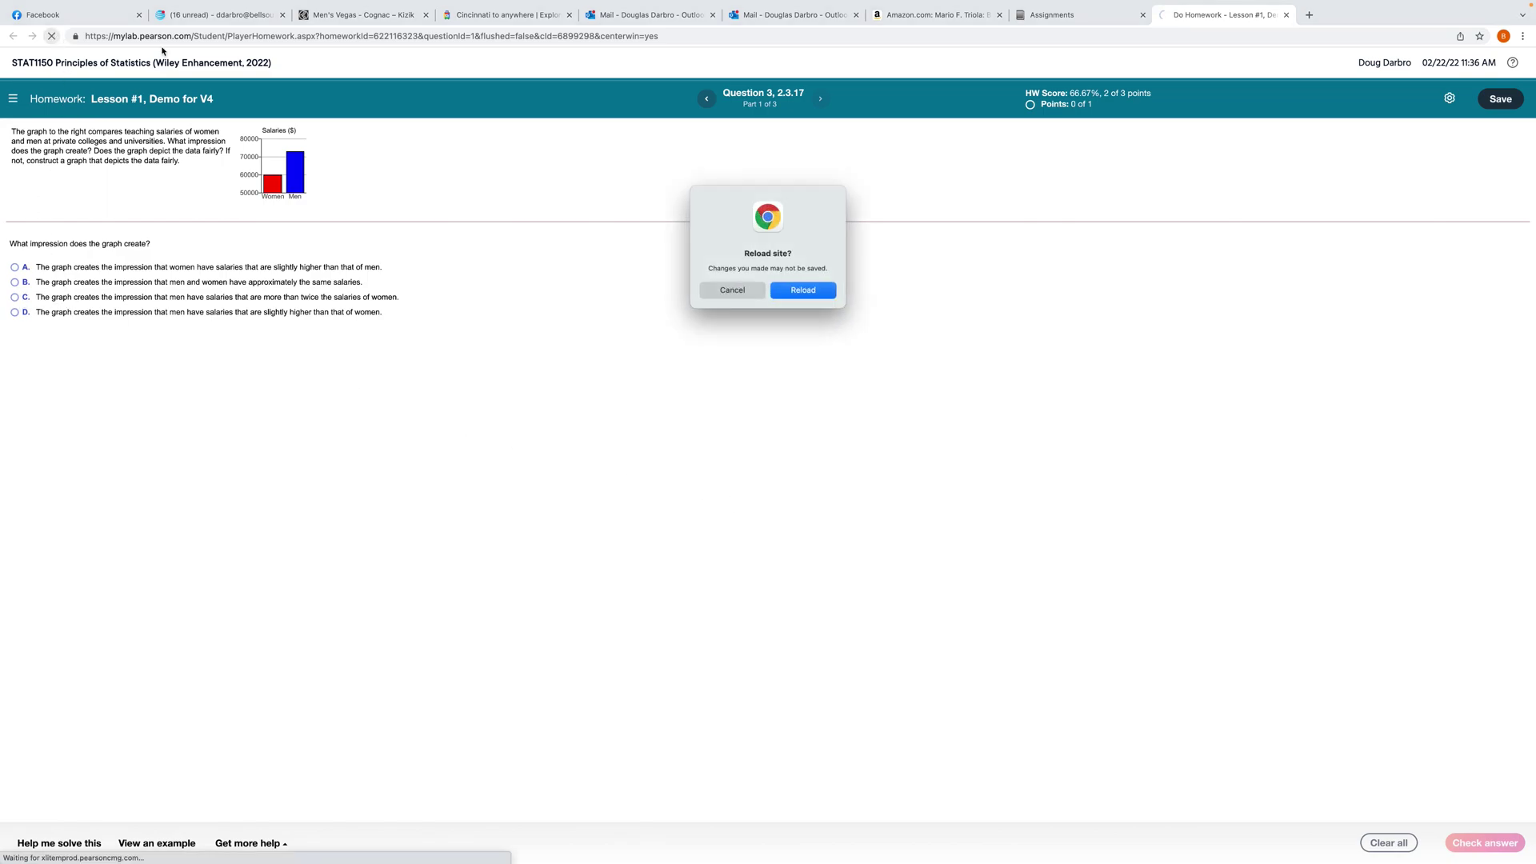
Confirm the page reload and return to Question 3 on teaching salaries.
{"action": "left_click", "coordinate": [804, 291]}
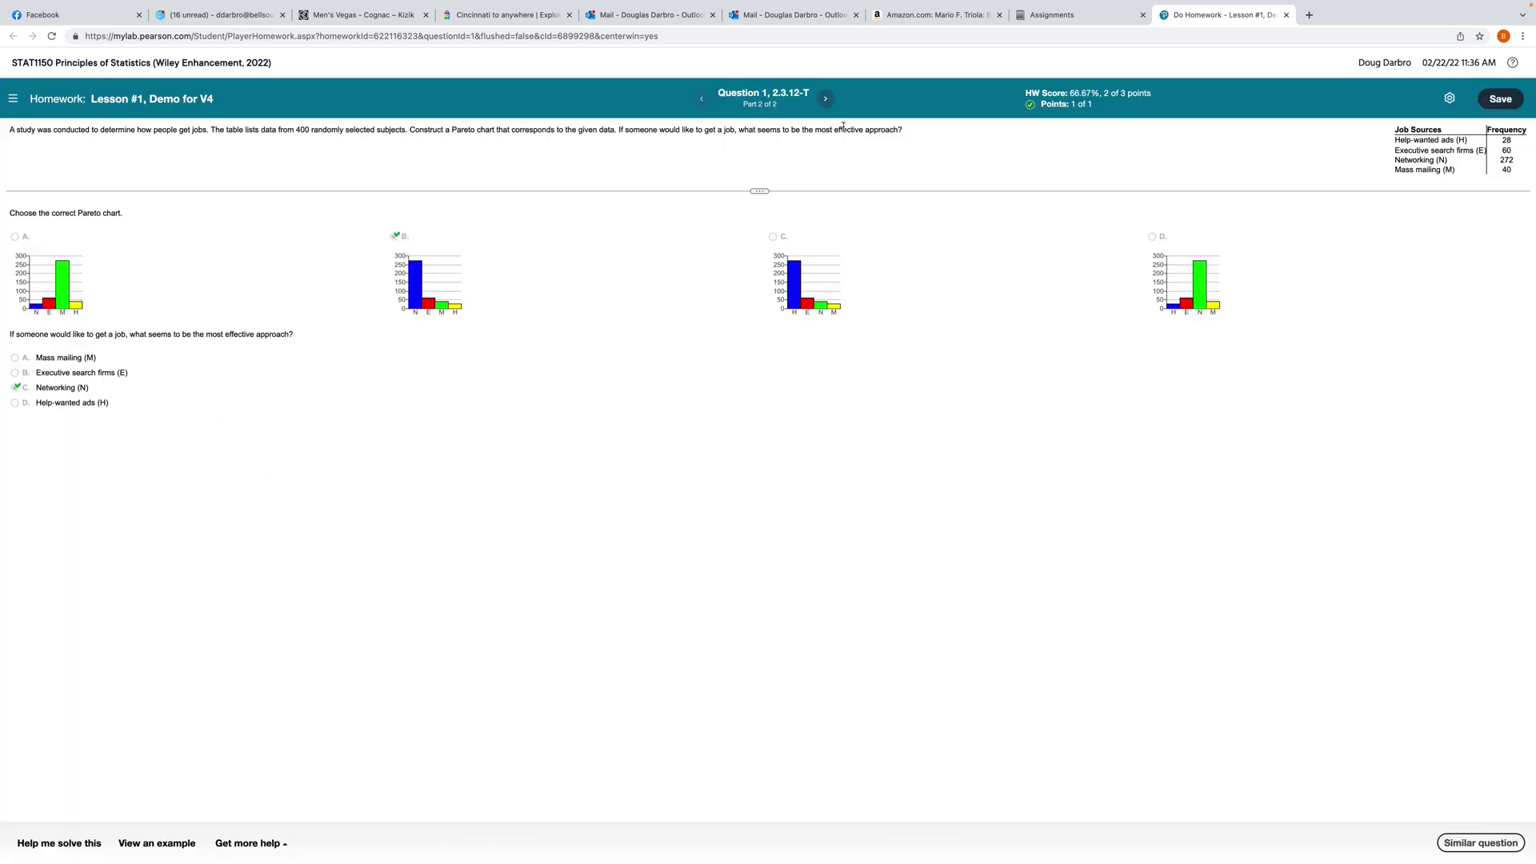
{"action": "left_click", "coordinate": [826, 99]}
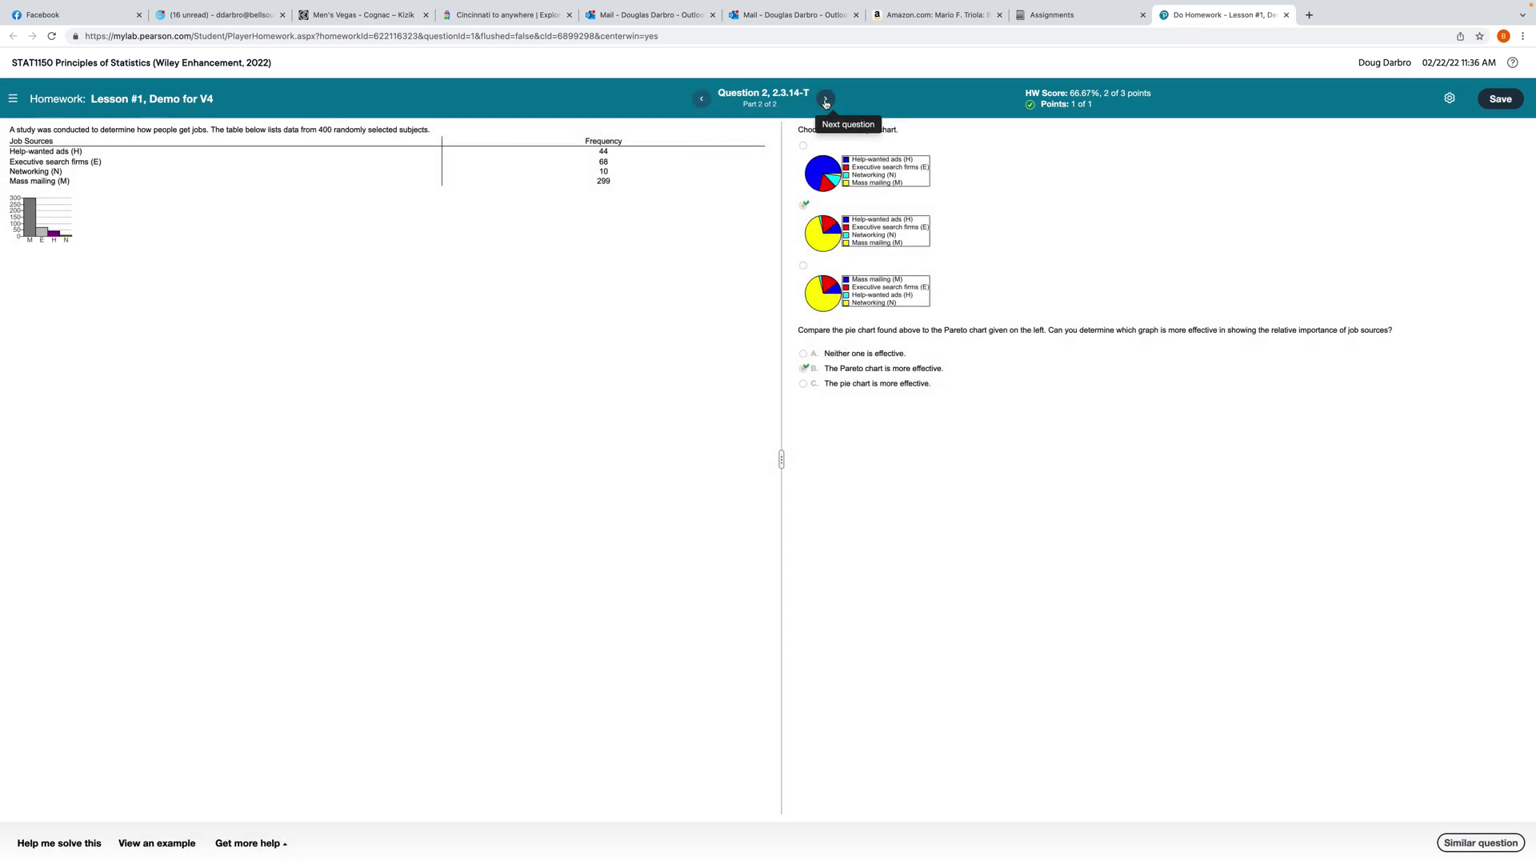
{"action": "left_click", "coordinate": [825, 100]}
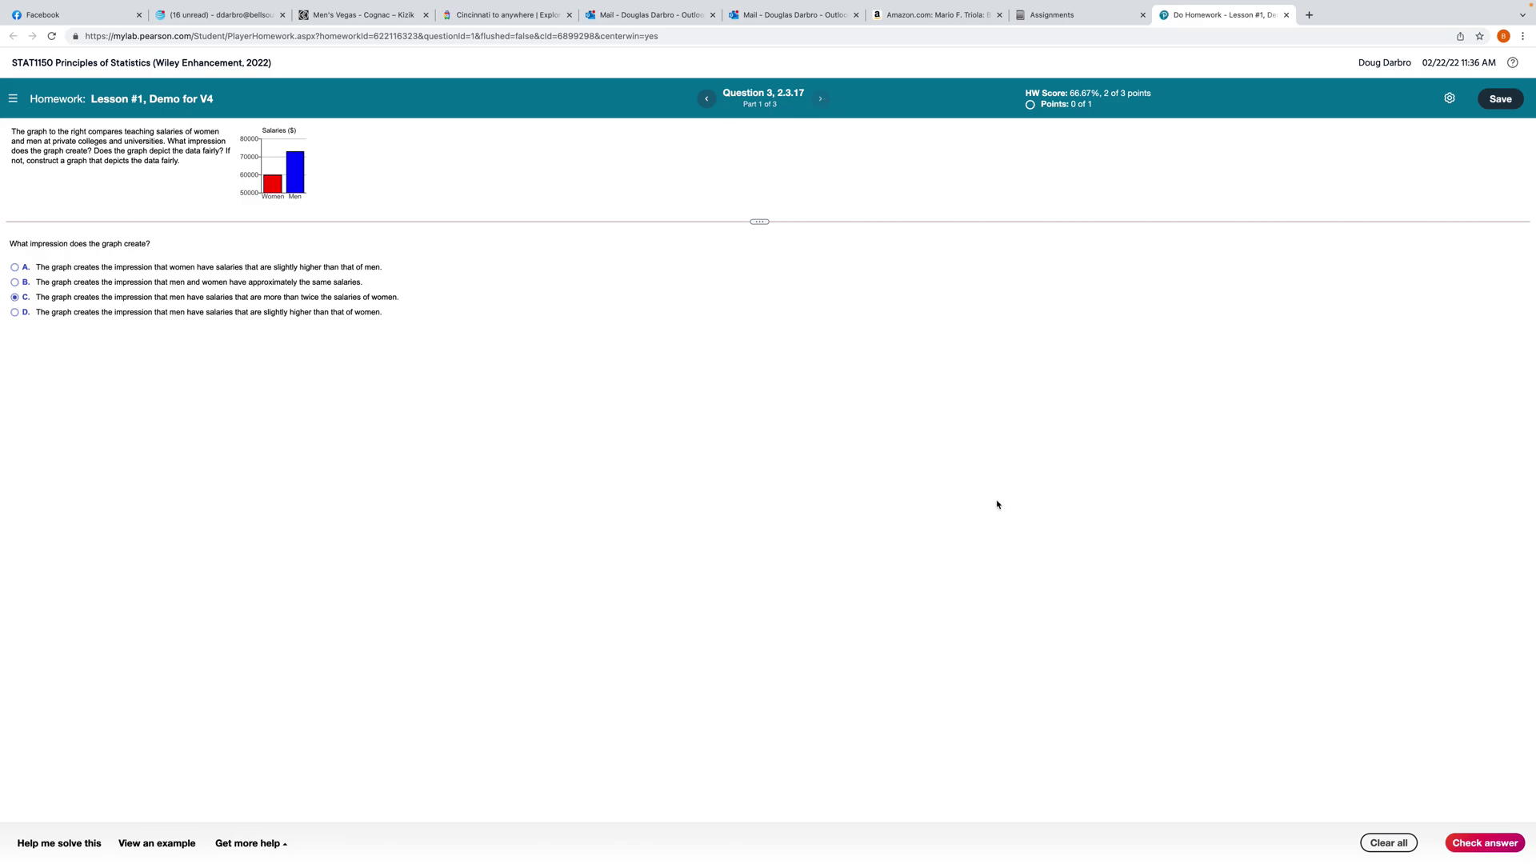
Check answer C for the salary graph's impression, dismiss Excellent!, and continue to part 2.
{"action": "left_click", "coordinate": [1478, 850]}
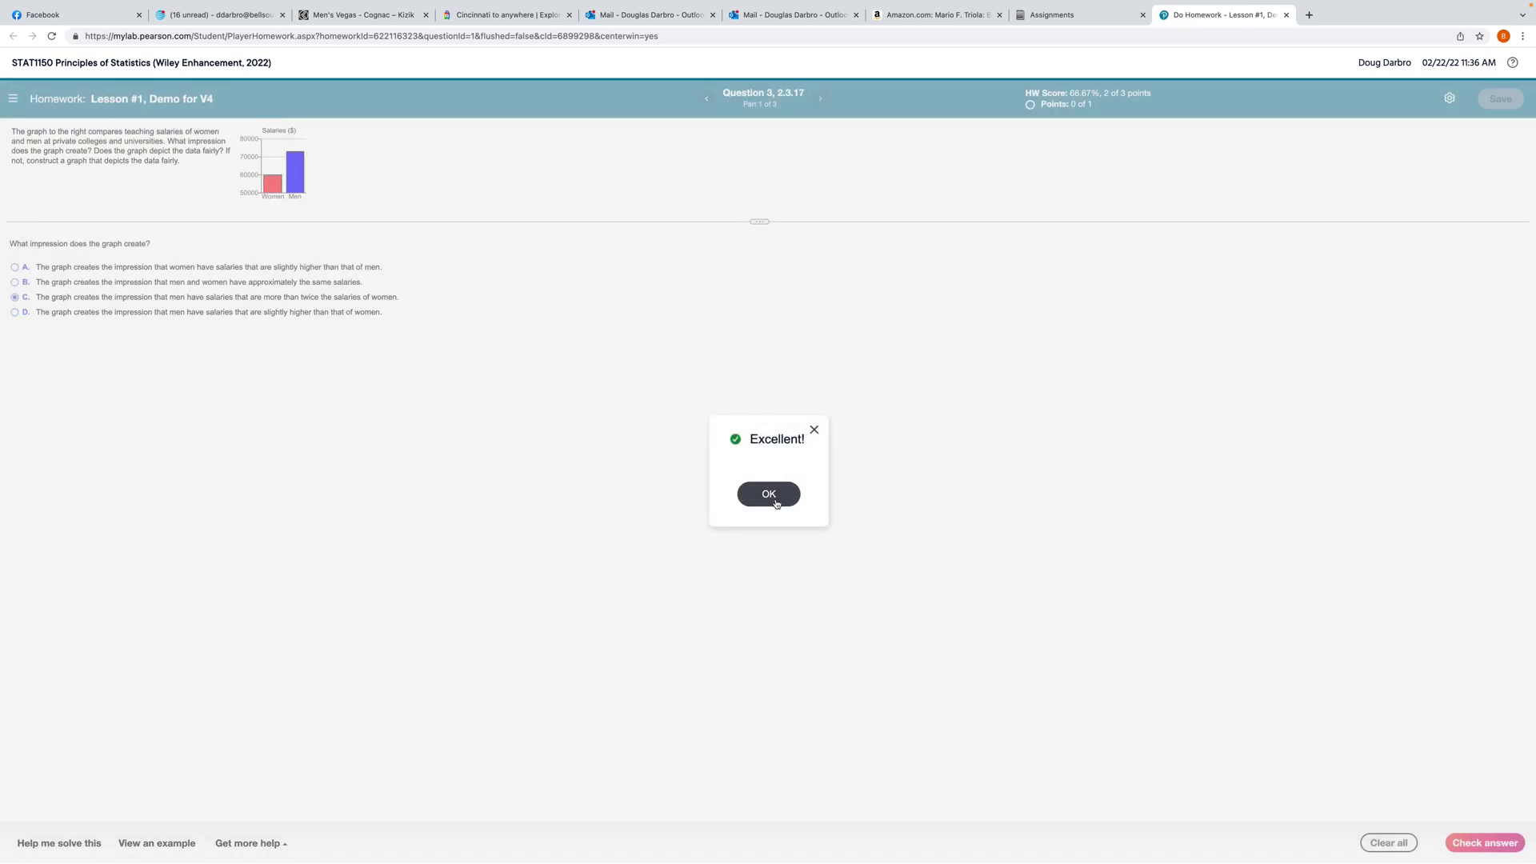
{"action": "left_click", "coordinate": [773, 499]}
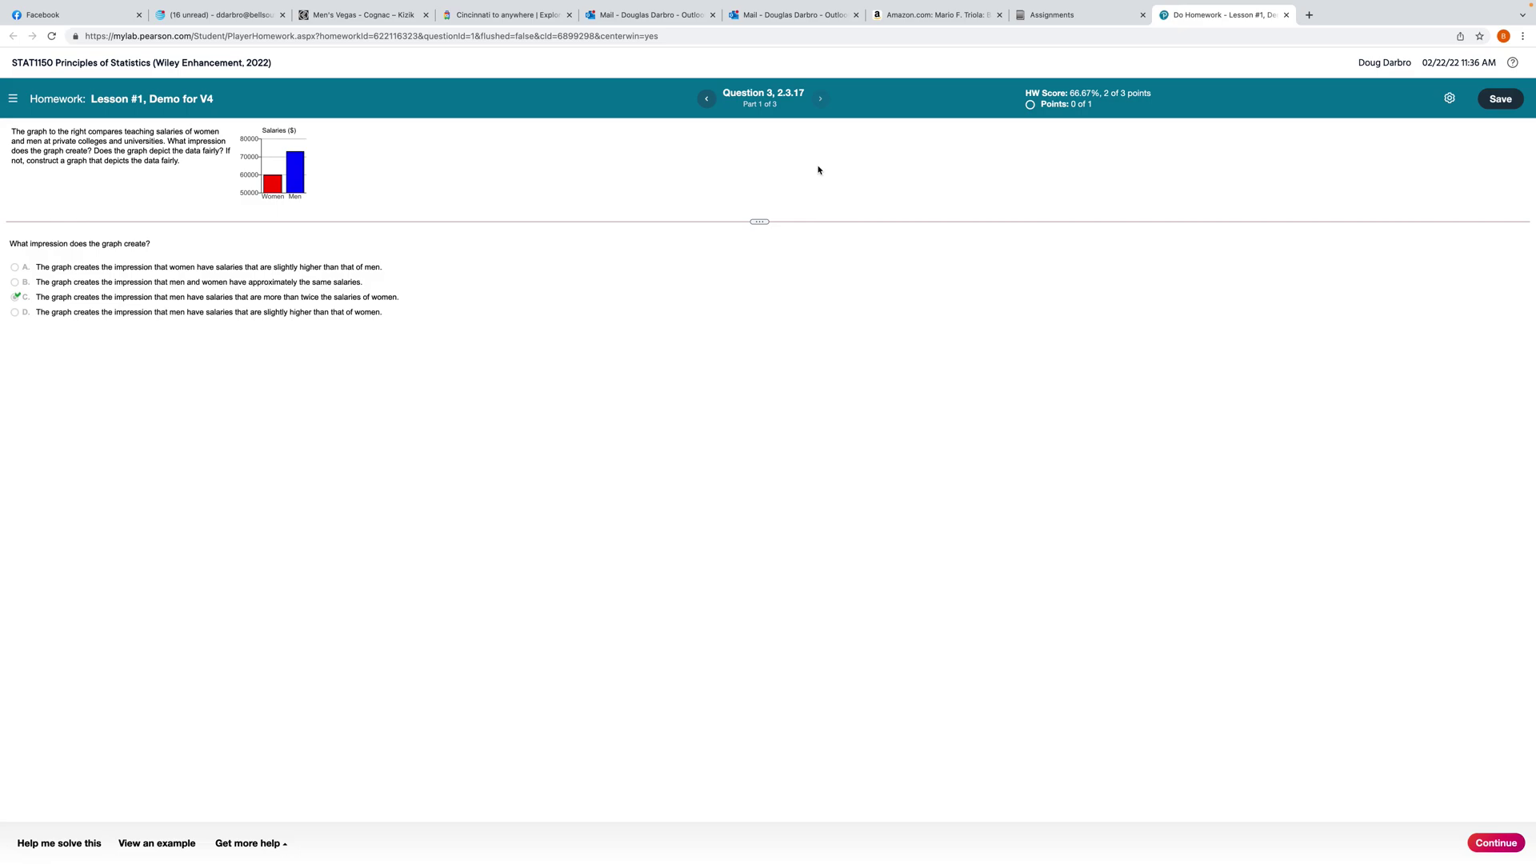
{"action": "left_click", "coordinate": [1495, 844]}
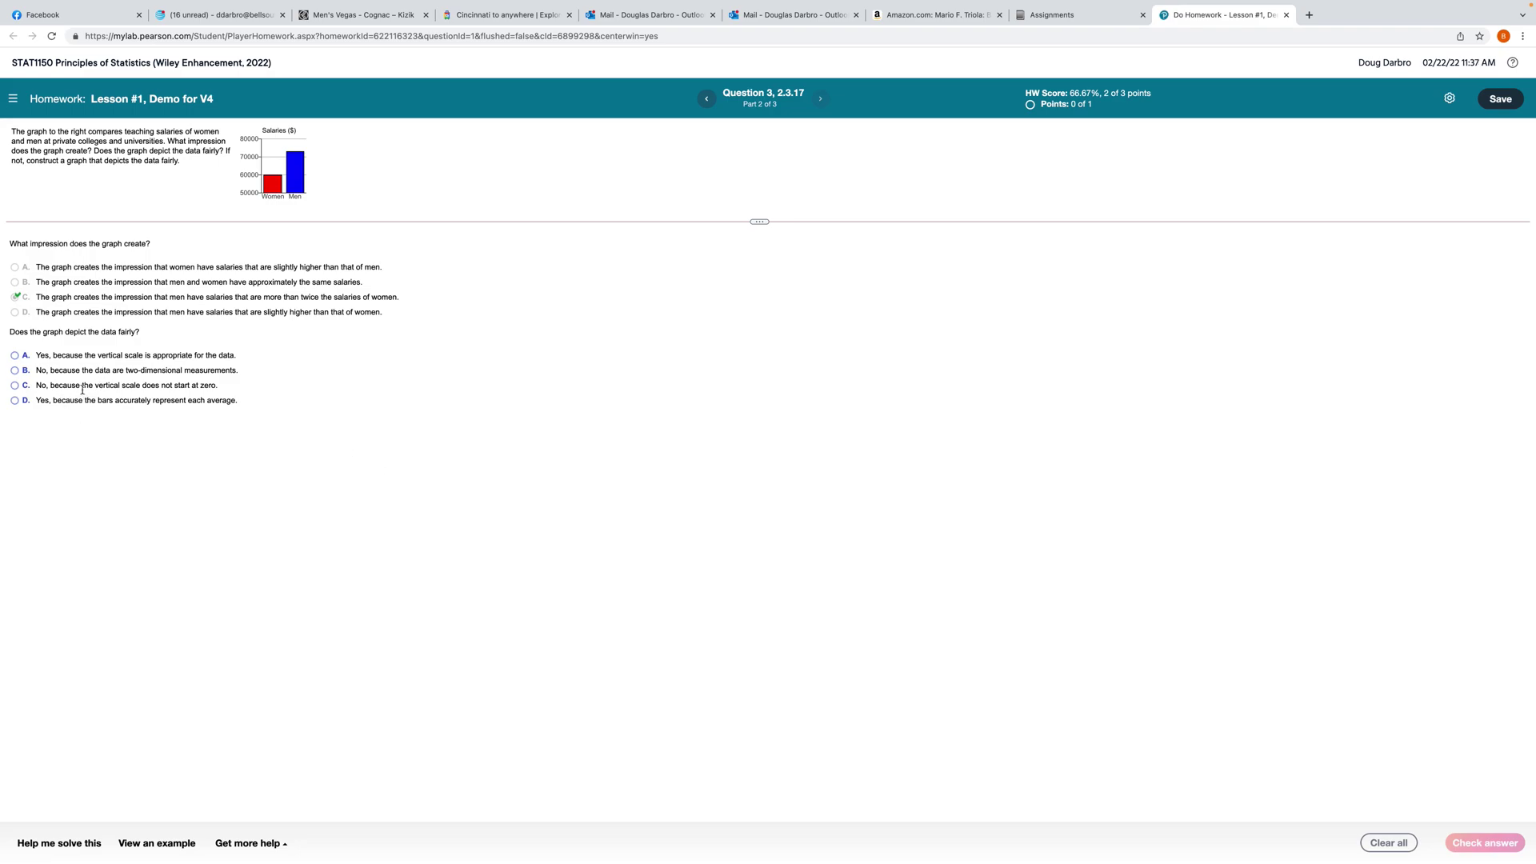
Answer C, the vertical scale doesn't start at zero, check it, and continue to Part 3.
{"action": "left_click", "coordinate": [15, 387]}
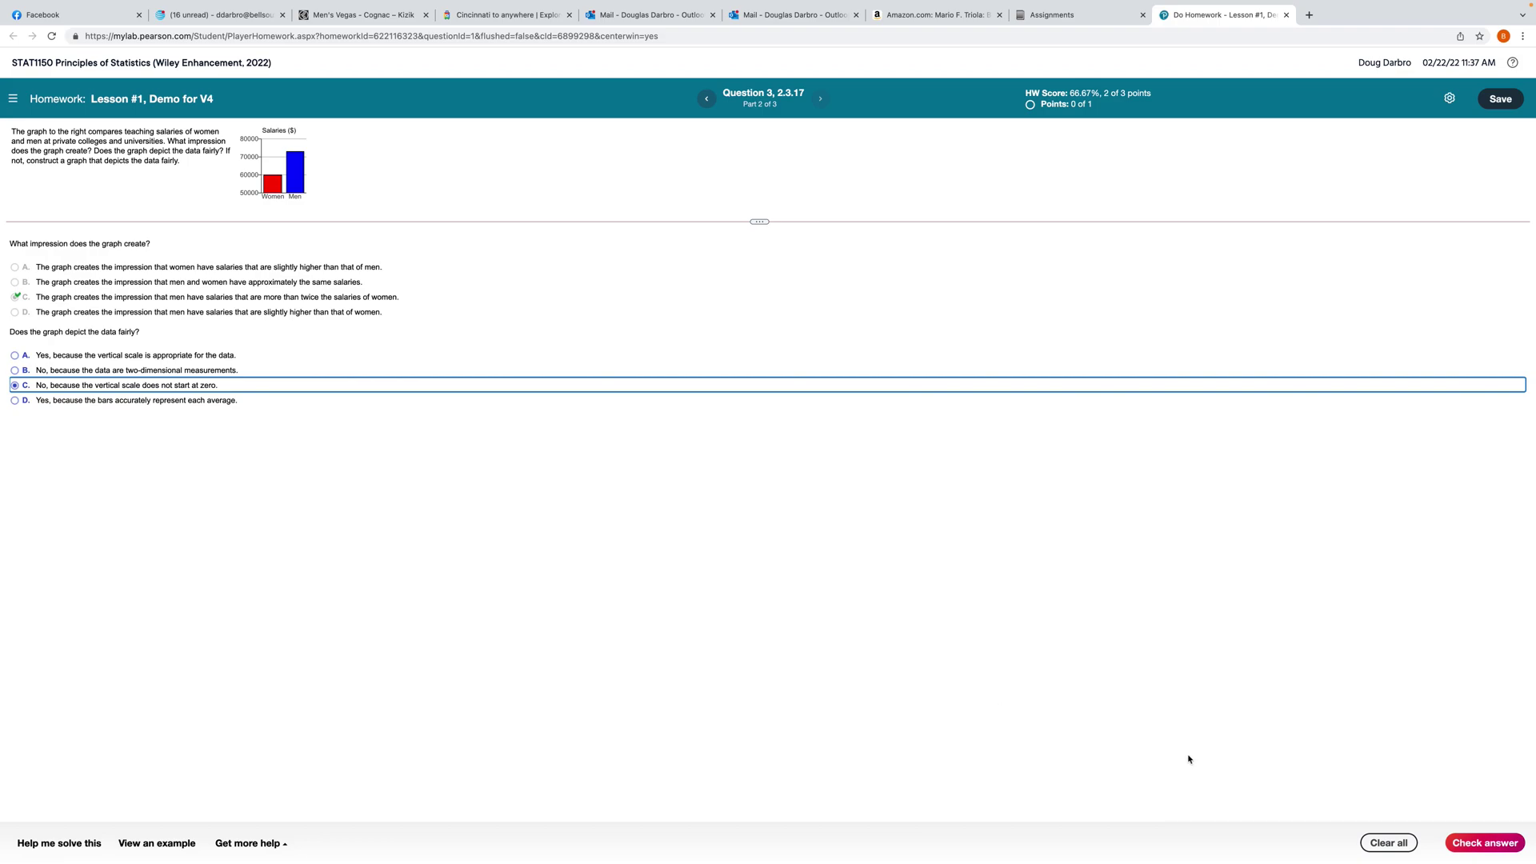
{"action": "left_click", "coordinate": [1473, 837]}
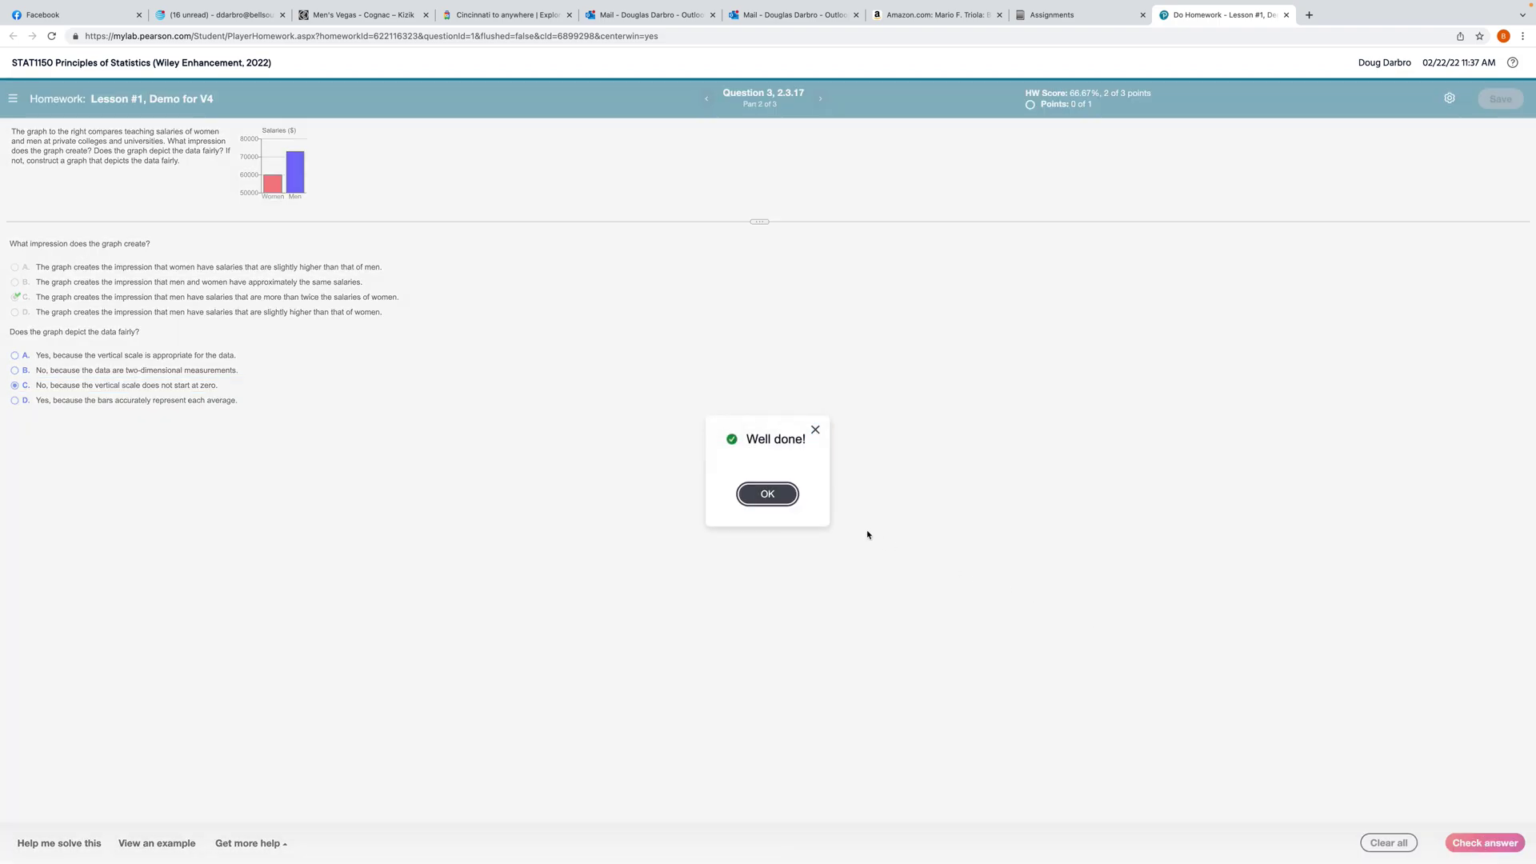
{"action": "left_click", "coordinate": [768, 494]}
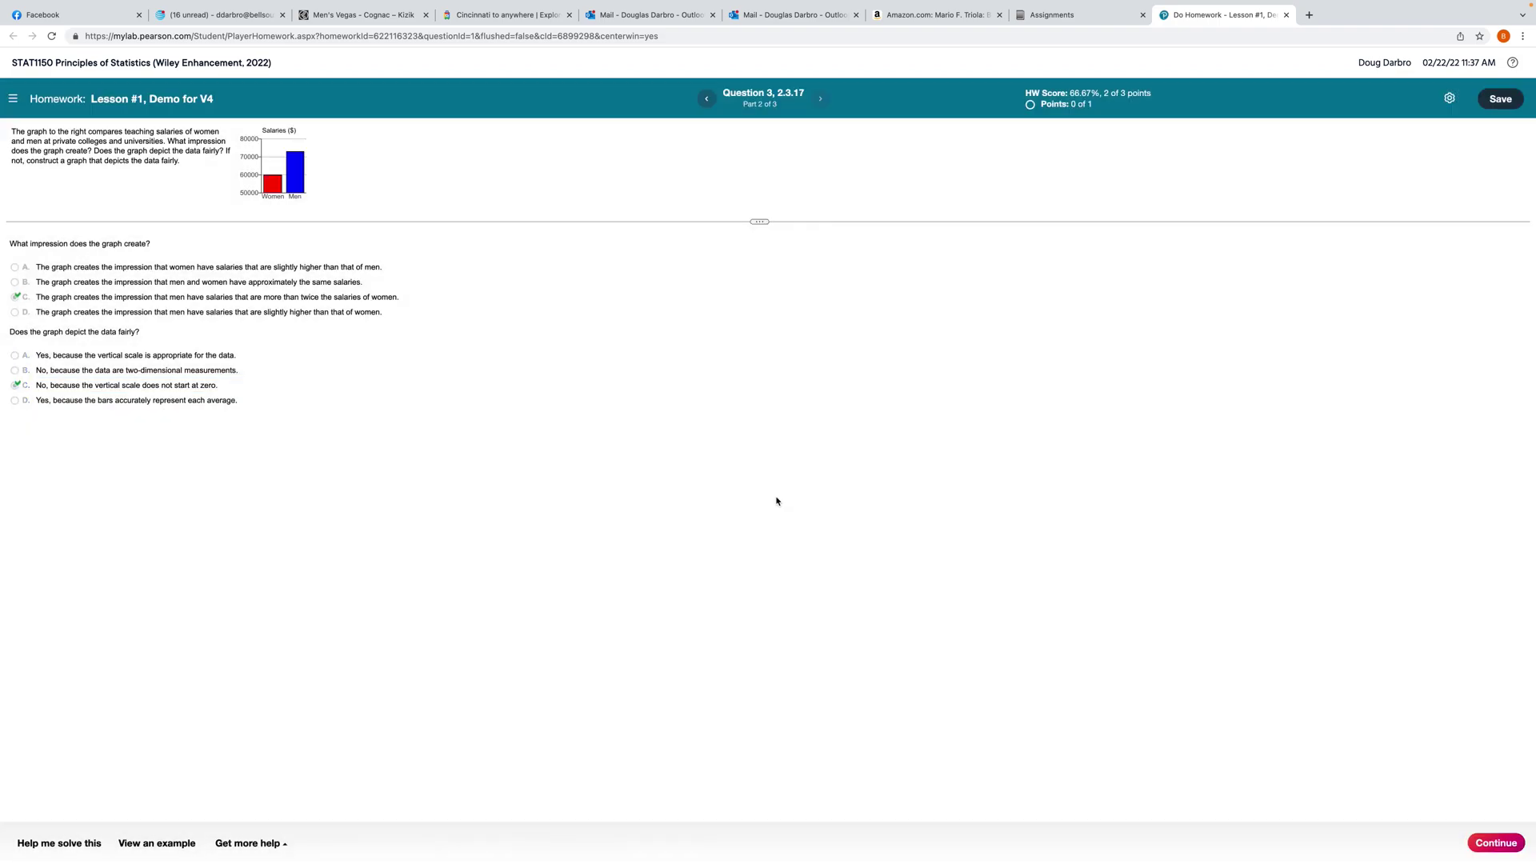
{"action": "left_click", "coordinate": [1501, 847]}
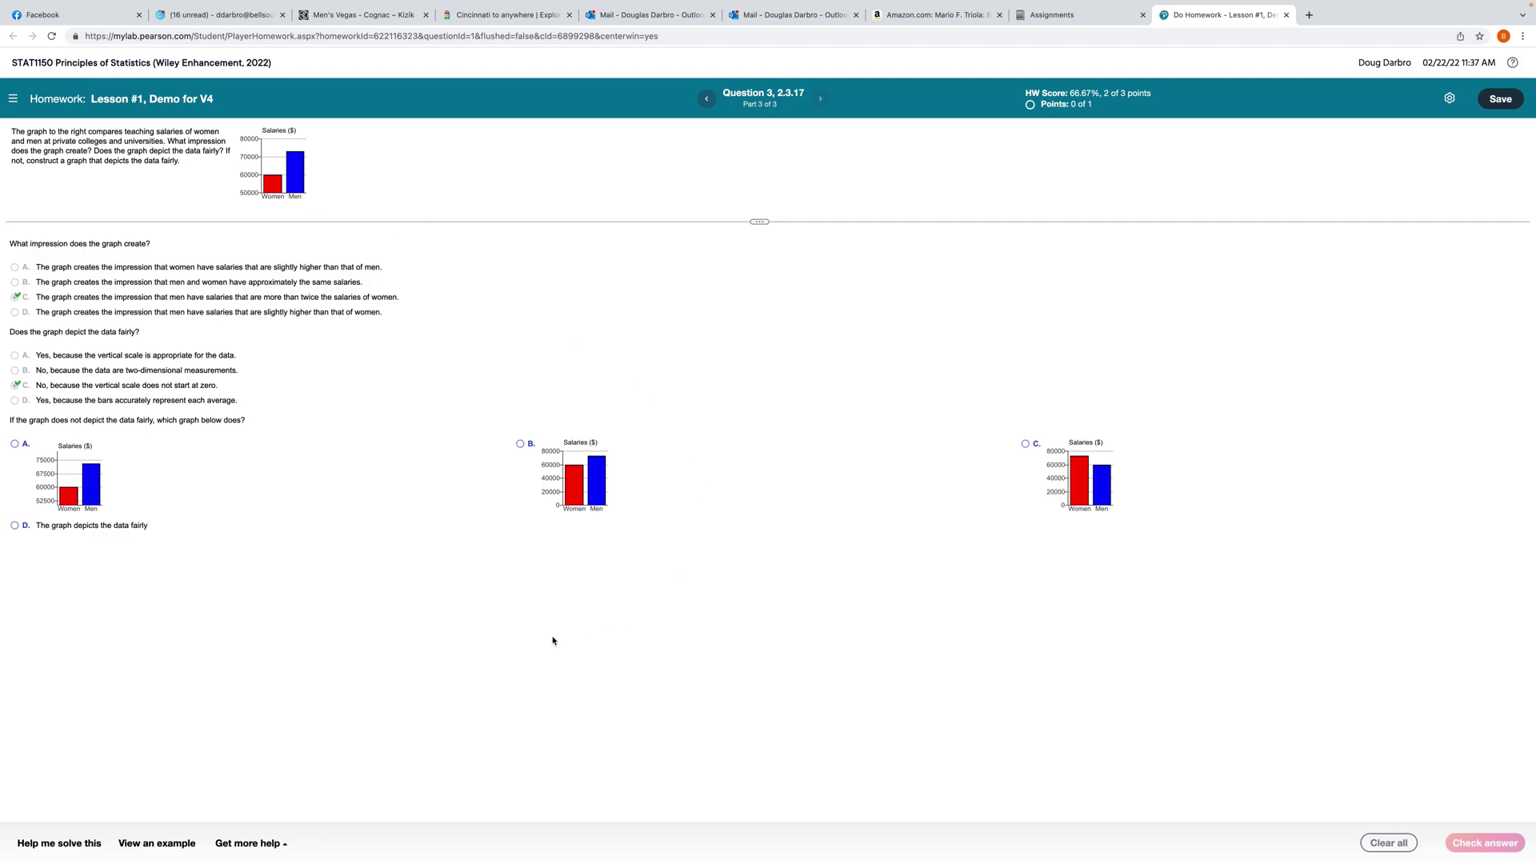
Select graph B with the zero-based salary scale, check it, and dismiss Nice work!
{"action": "left_click", "coordinate": [521, 444]}
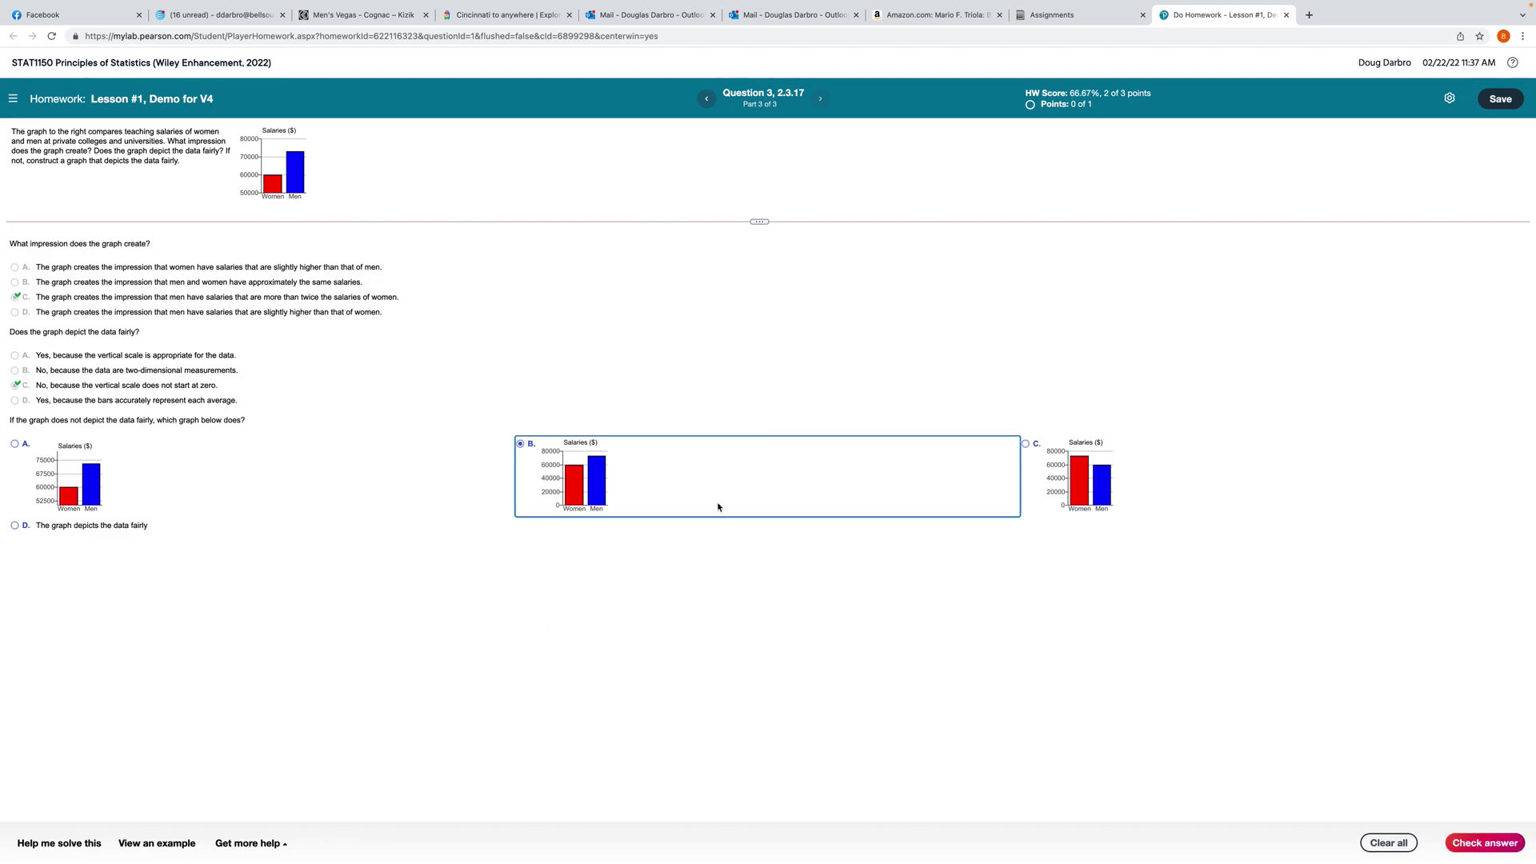
{"action": "left_click", "coordinate": [1474, 844]}
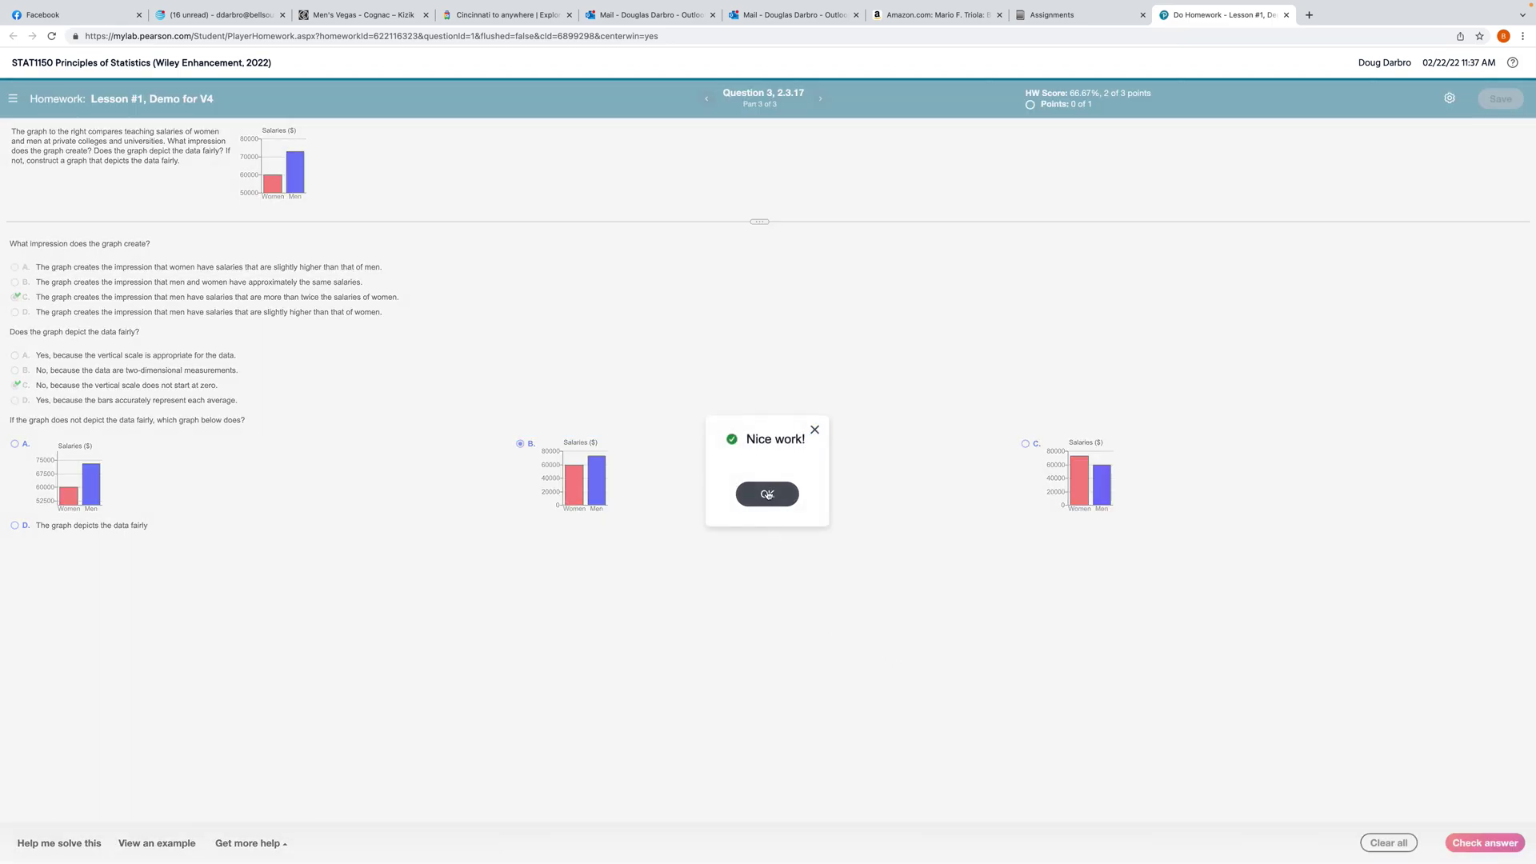
{"action": "left_click", "coordinate": [768, 494]}
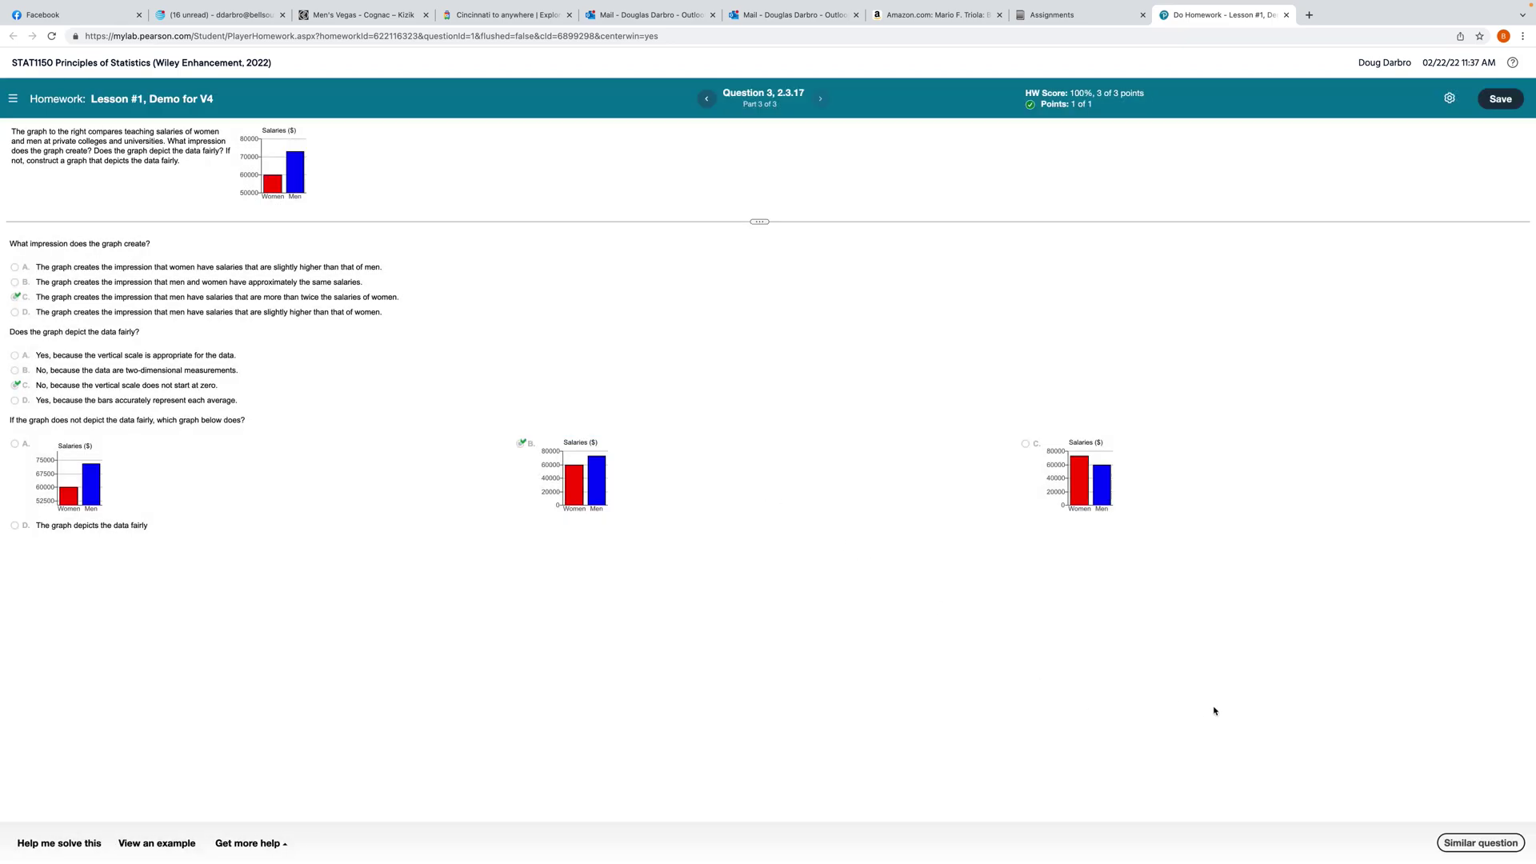